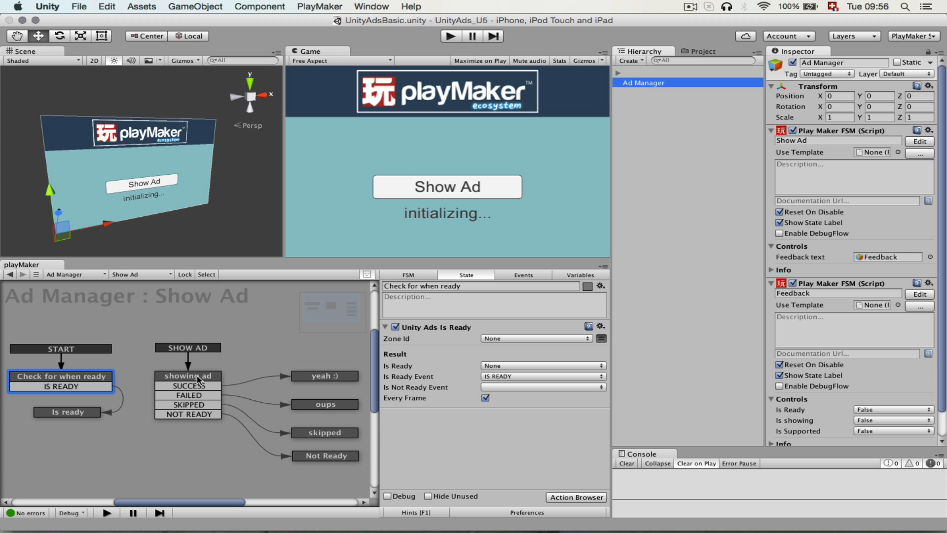
Examine the actions of the showing ad state in the Show Ad FSM and of the Feedback state in the Feedback FSM.
click(197, 375)
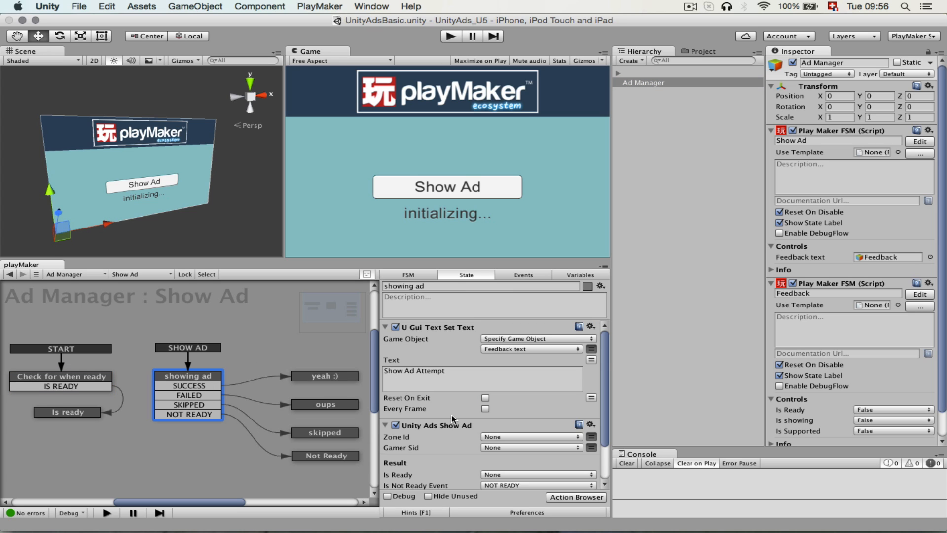
scroll(454, 417, down, 3)
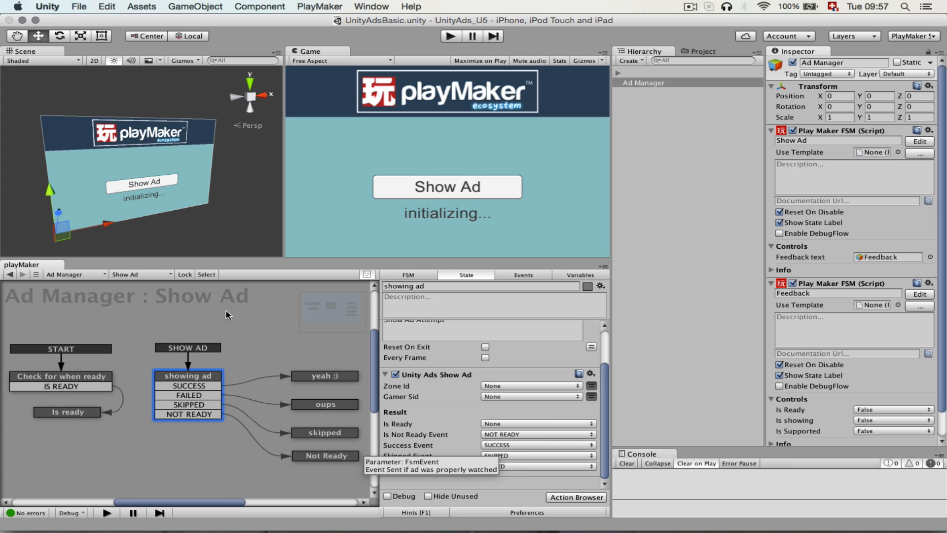
click(155, 276)
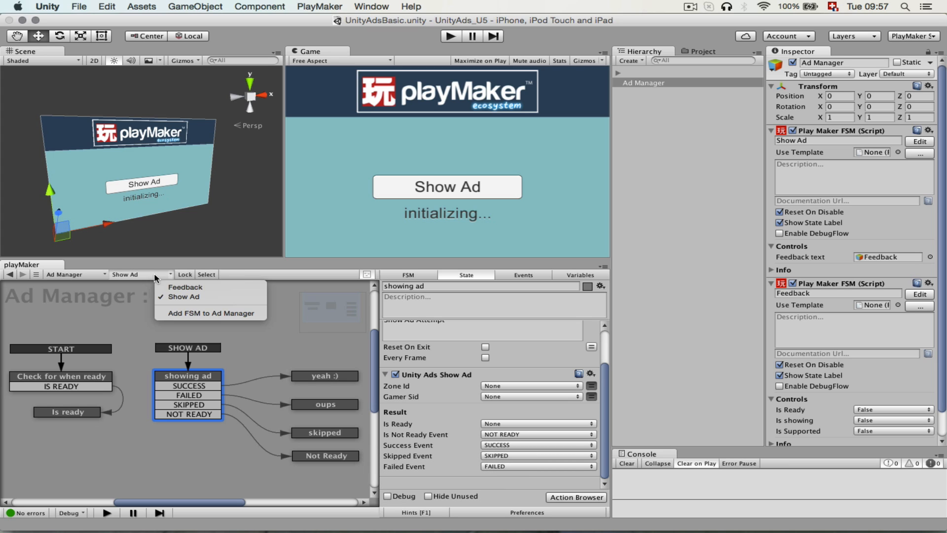
click(178, 287)
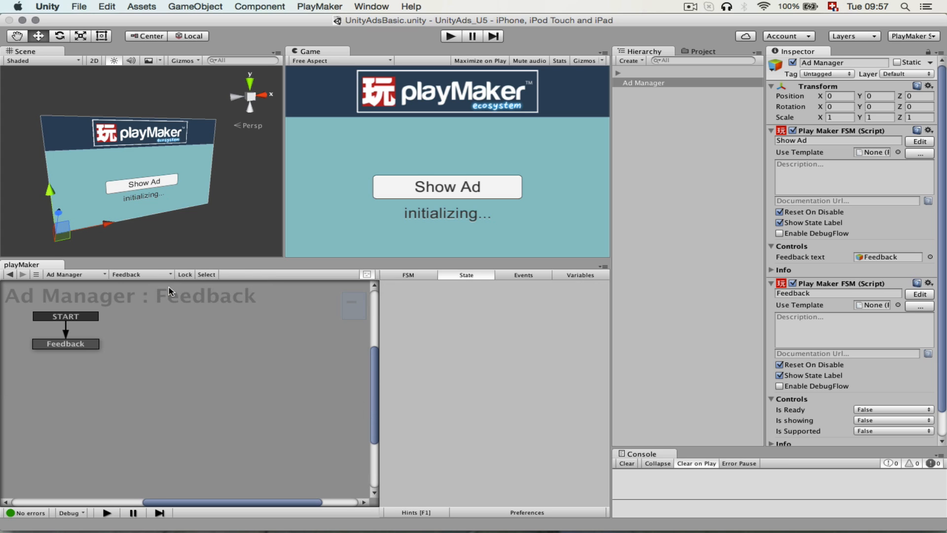
click(82, 345)
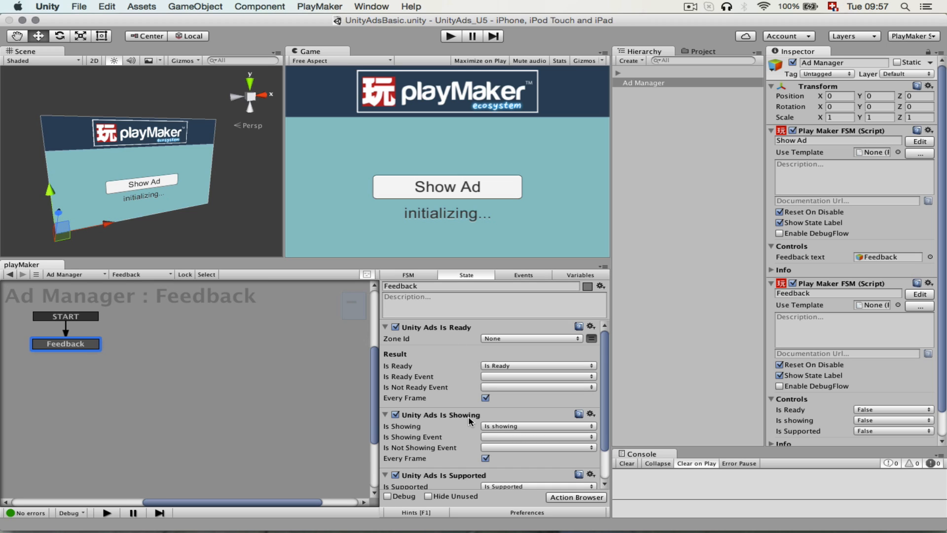
scroll(456, 442, down, 3)
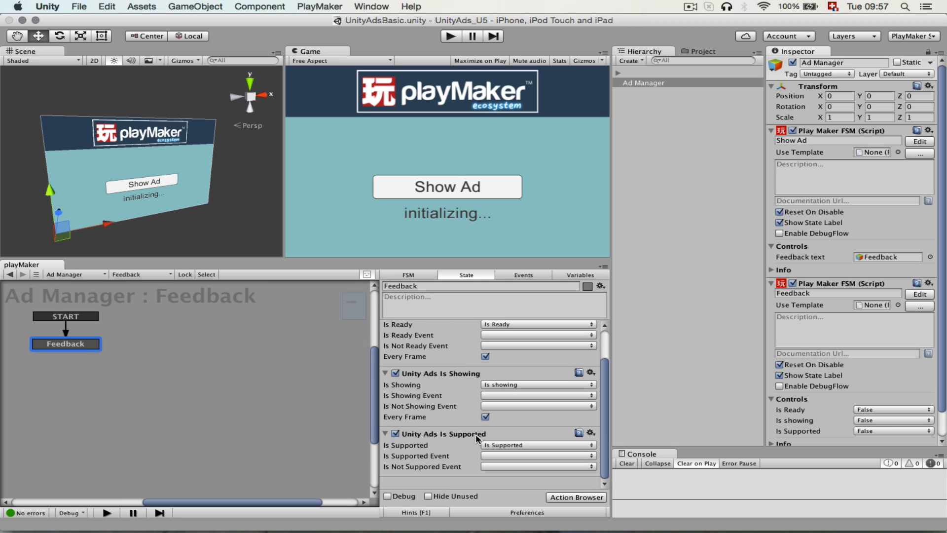
Run the UnityAdsBasic scene, show the test ad and close it while checking the Feedback FSM controls.
click(449, 36)
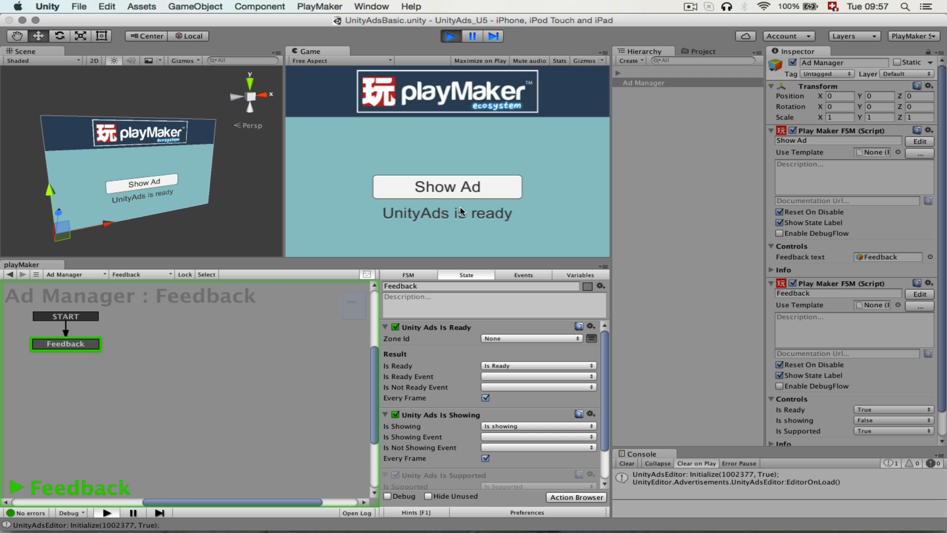
scroll(848, 317, down, 2)
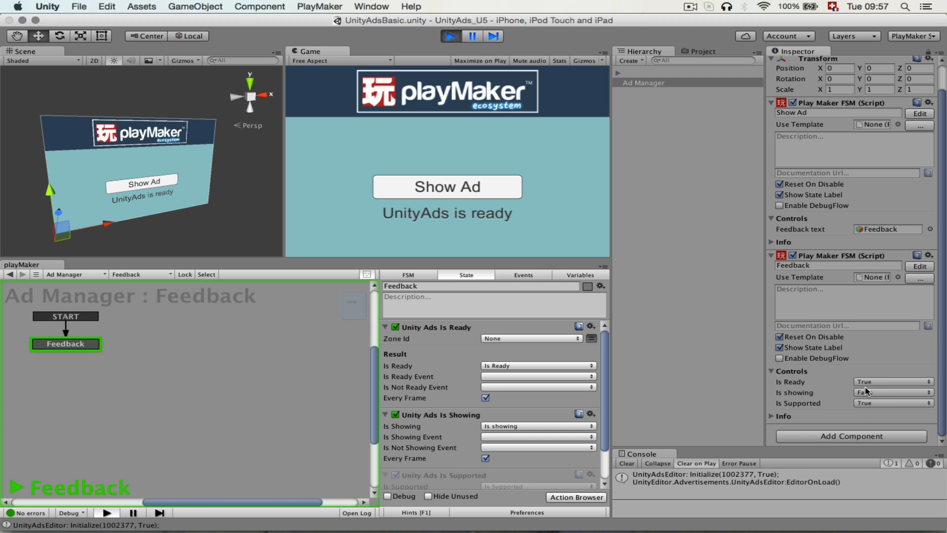
click(446, 192)
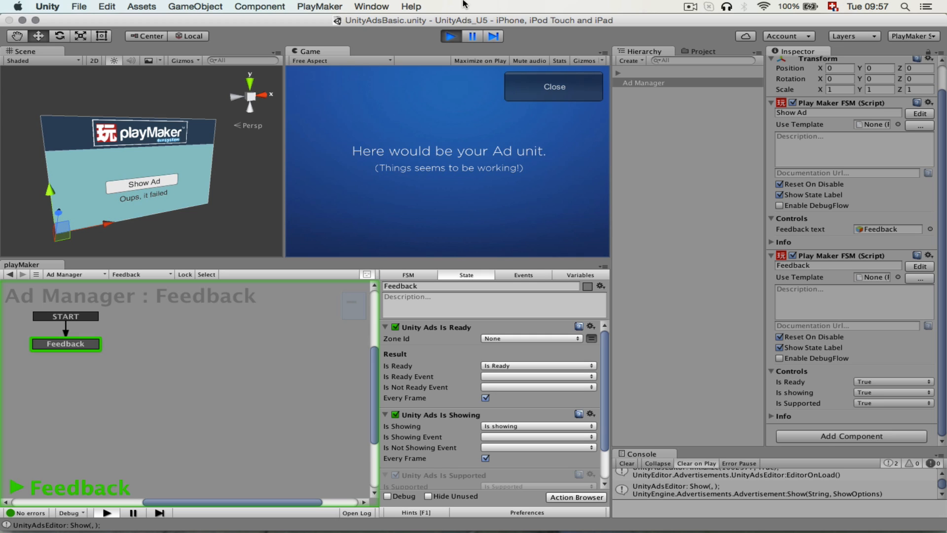
click(547, 94)
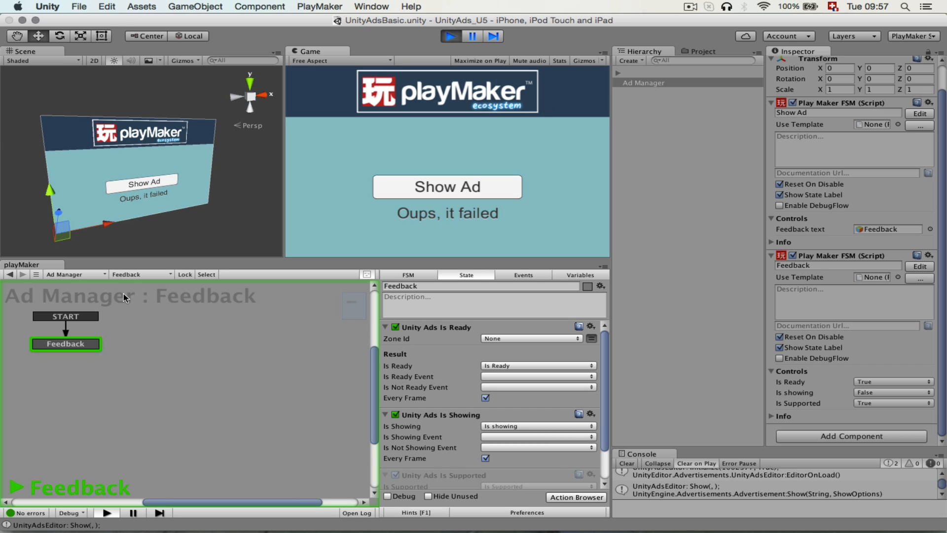
Inspect the active state in the Ad Manager's Show Ad FSM and stop the scene.
click(134, 274)
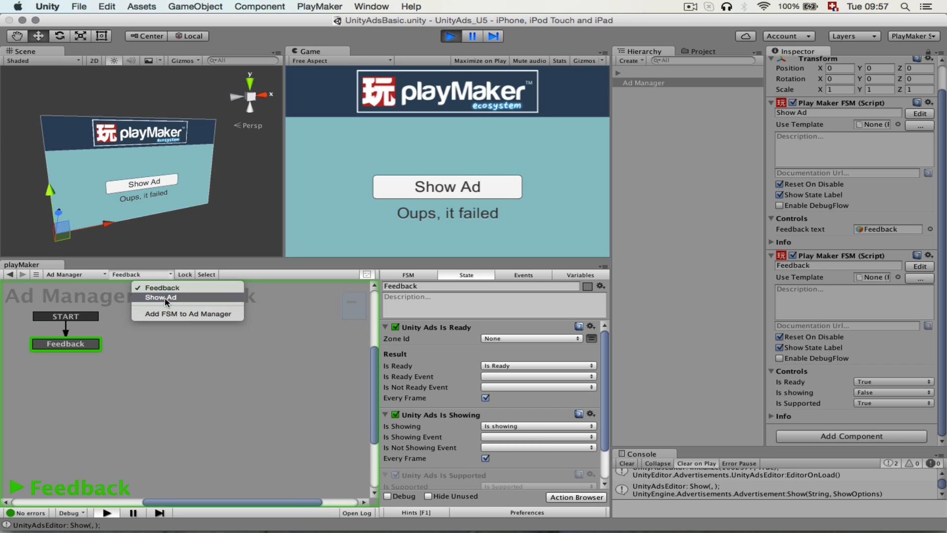
click(163, 297)
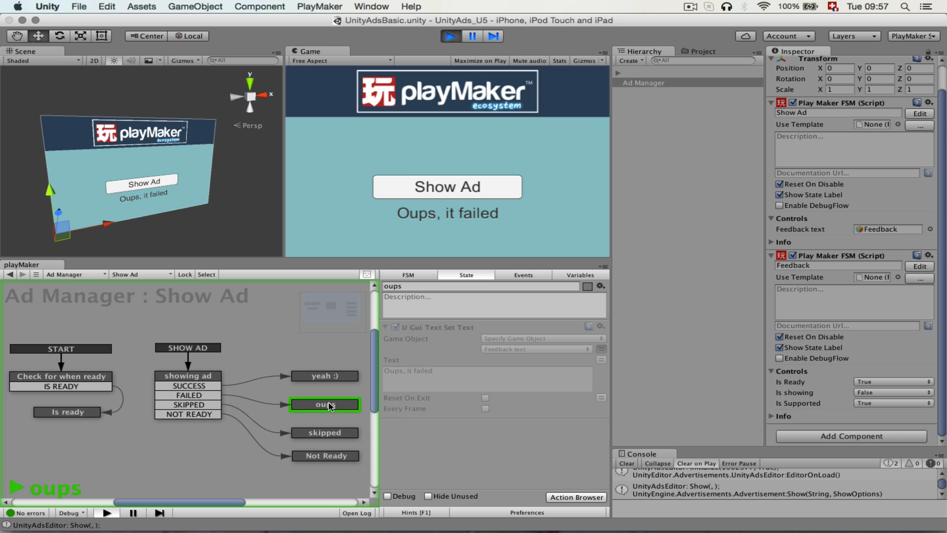
click(473, 35)
click(452, 36)
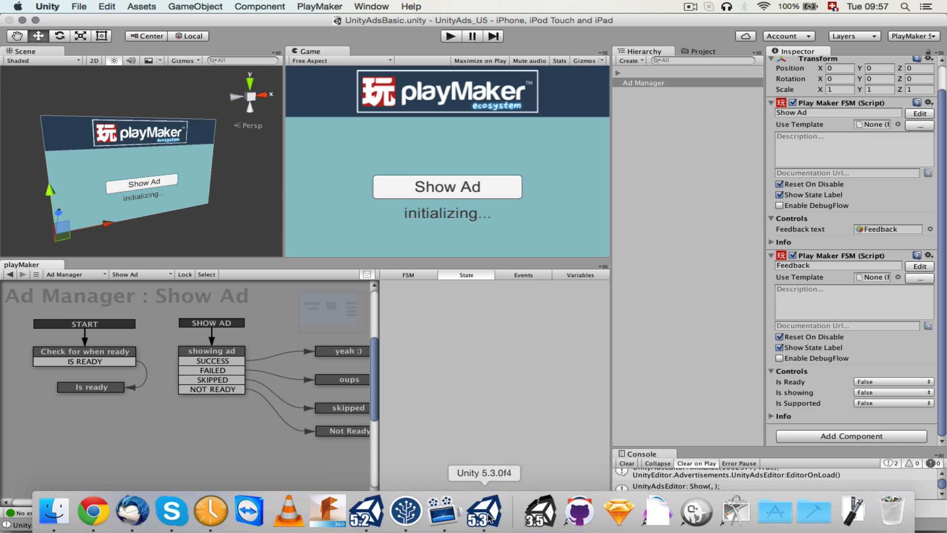
Switch to the PlayMaker UnityAds SC project in Unity 5.3.0f4 and check the account's sign-in status.
click(487, 513)
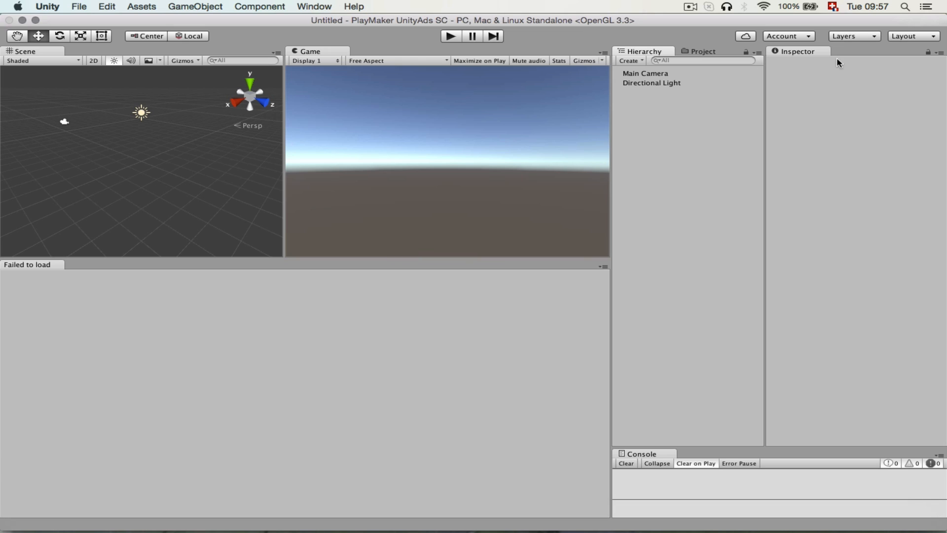
click(808, 36)
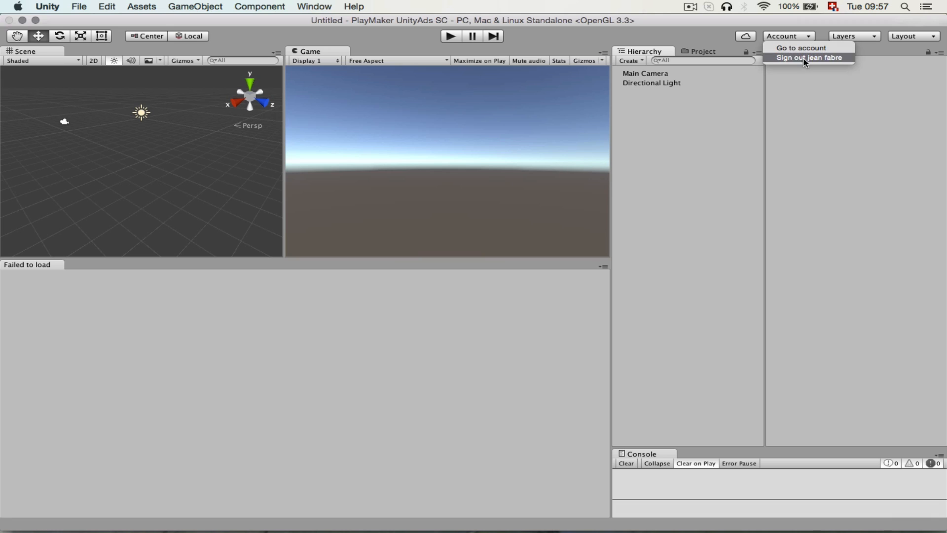
click(701, 137)
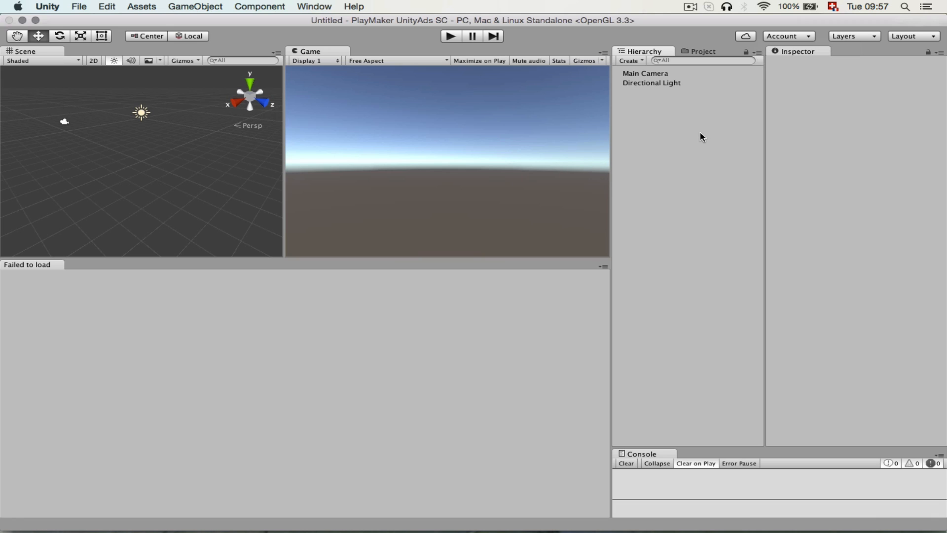
Find Playmaker by Hutong Games LLC in the Asset Store and open its product page.
click(287, 7)
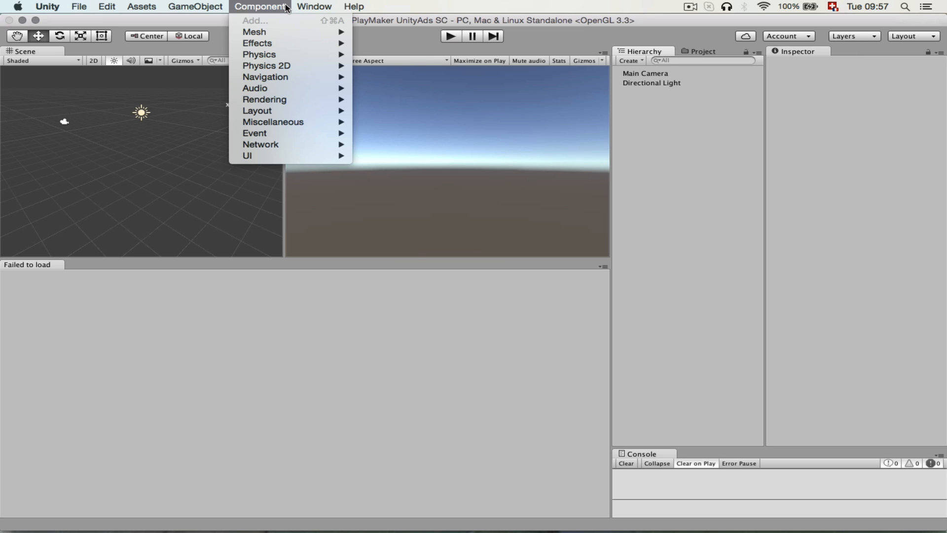
mouse_move(314, 7)
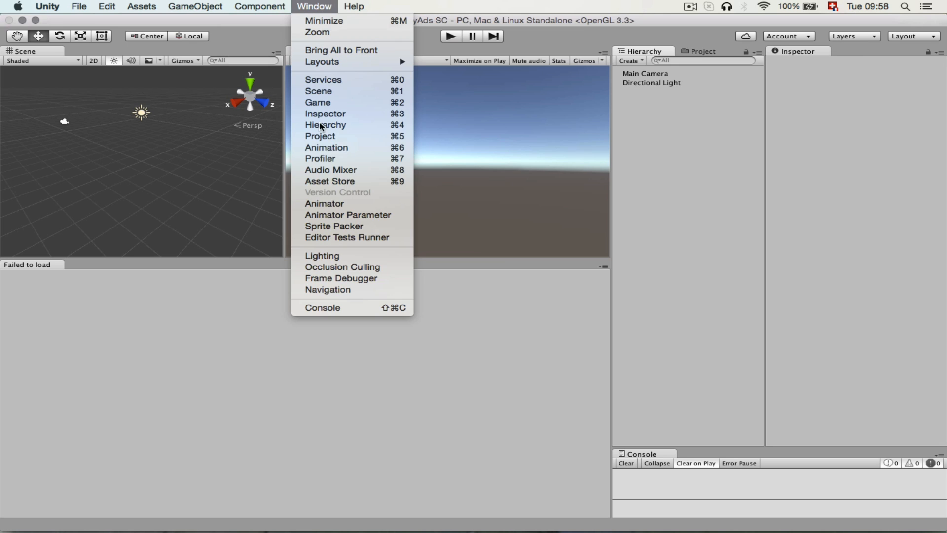
click(360, 183)
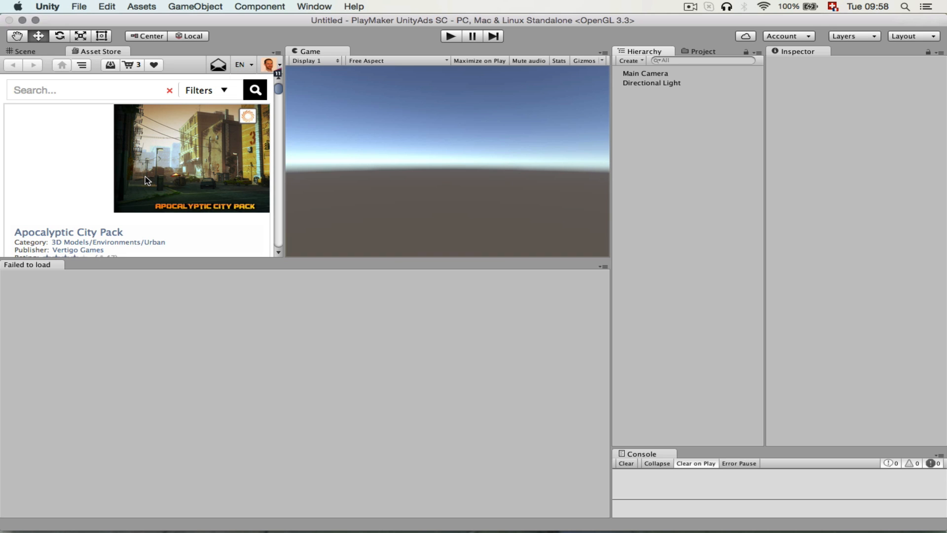
scroll(147, 179, down, 5)
scroll(146, 179, down, 15)
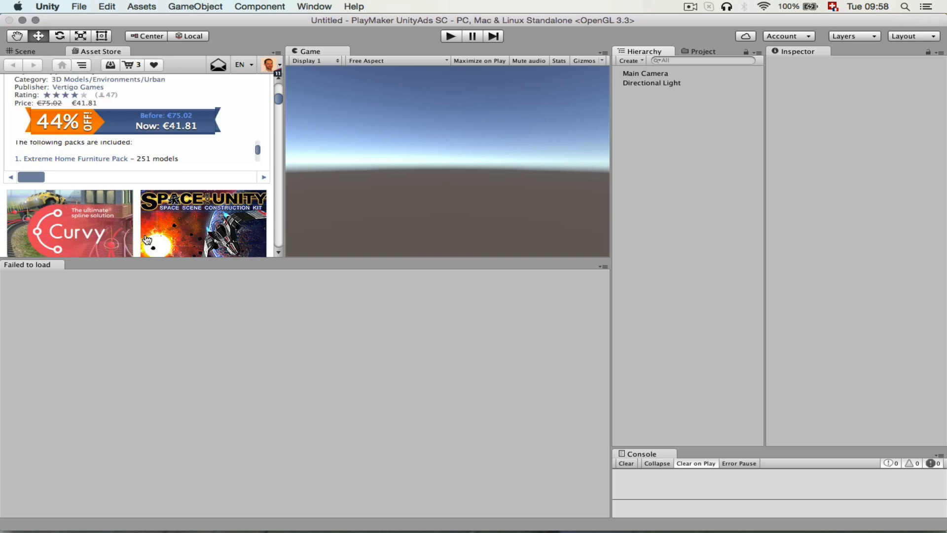
scroll(147, 239, down, 10)
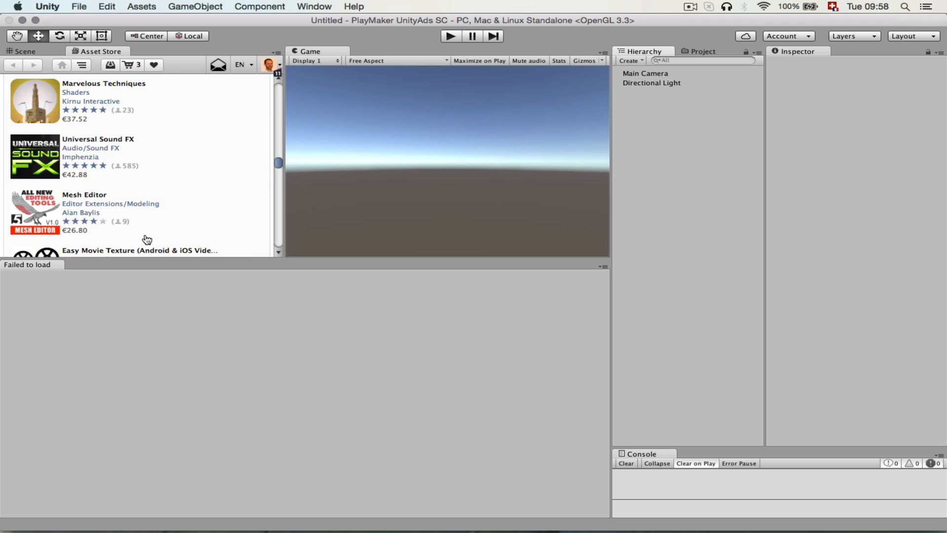
scroll(144, 239, up, 5)
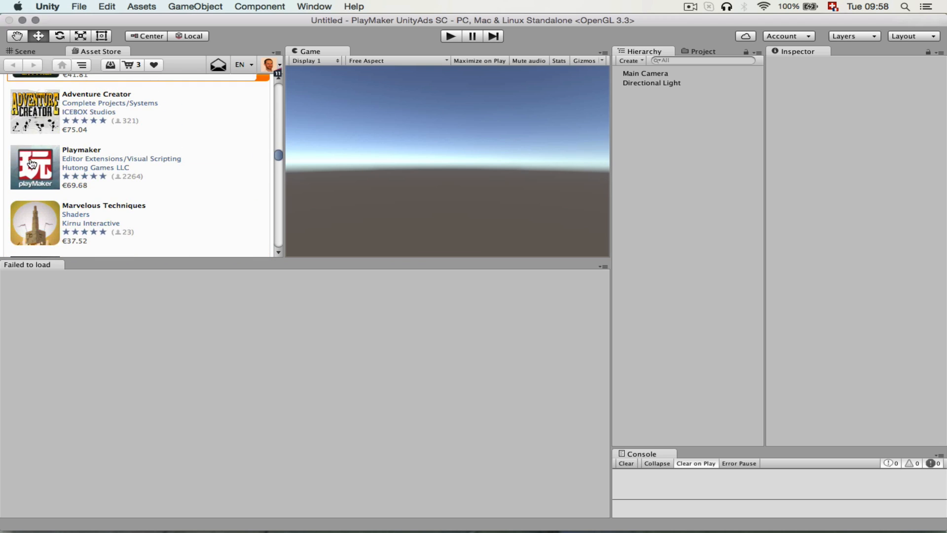
click(29, 159)
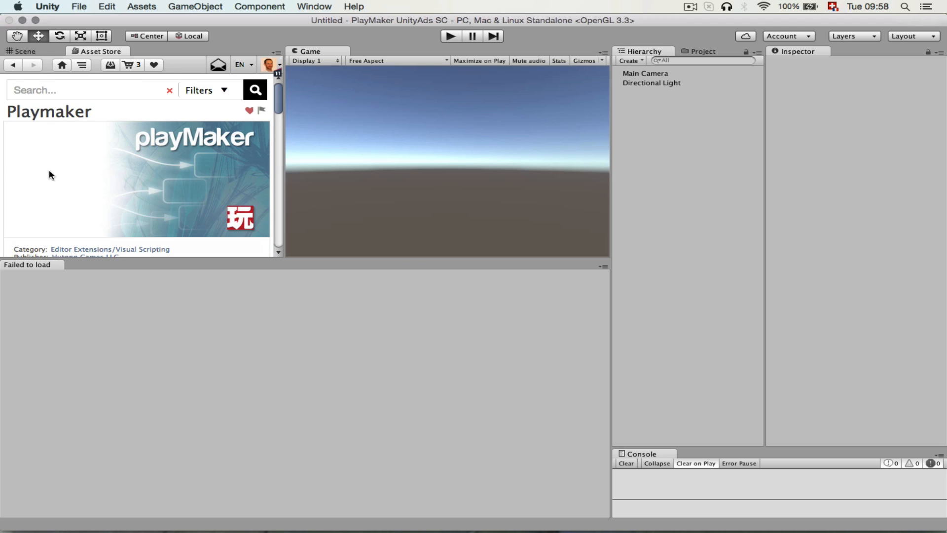
Import the complete Playmaker package from its Asset Store page into the project.
scroll(74, 179, down, 4)
click(62, 204)
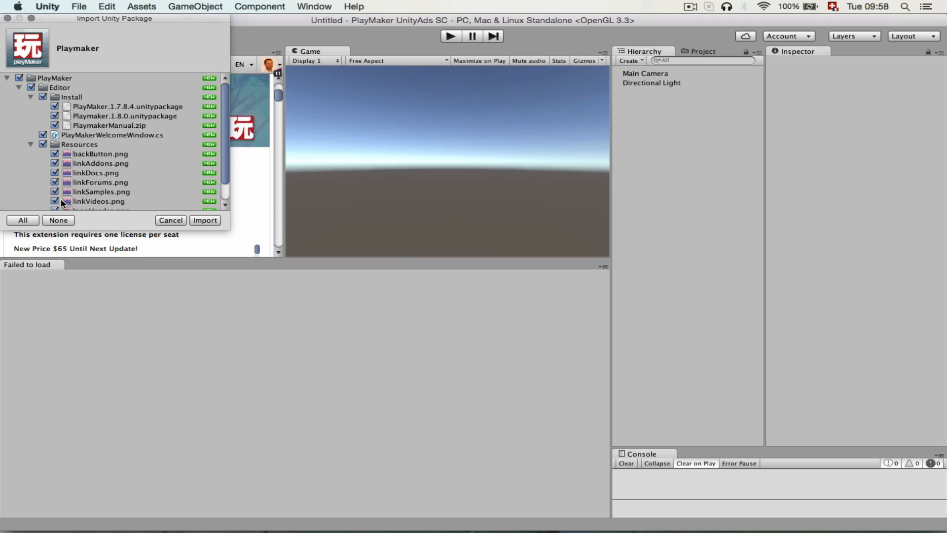
click(204, 219)
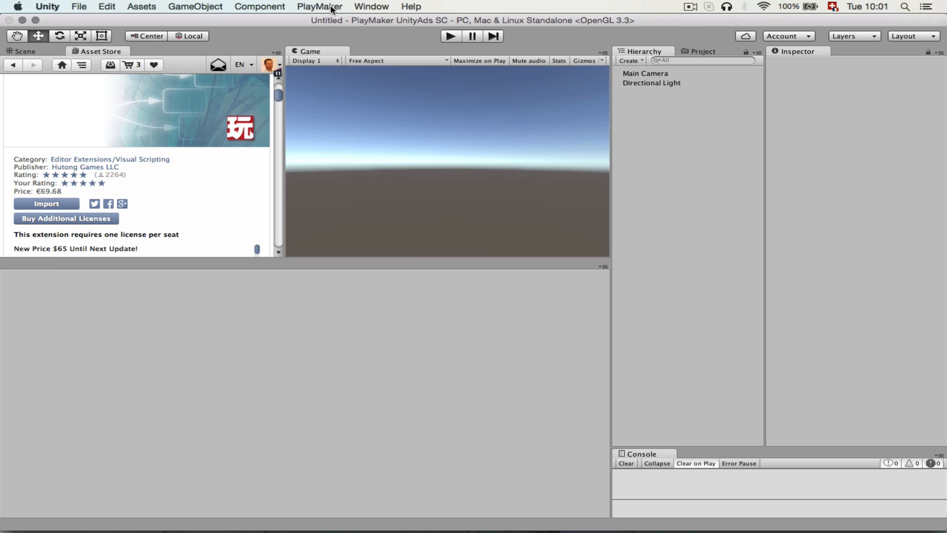
Install PlayMaker 1.8.0 BETA RC40 from the PlayMaker welcome screen, accepting the backup notice and importing all package files.
click(331, 7)
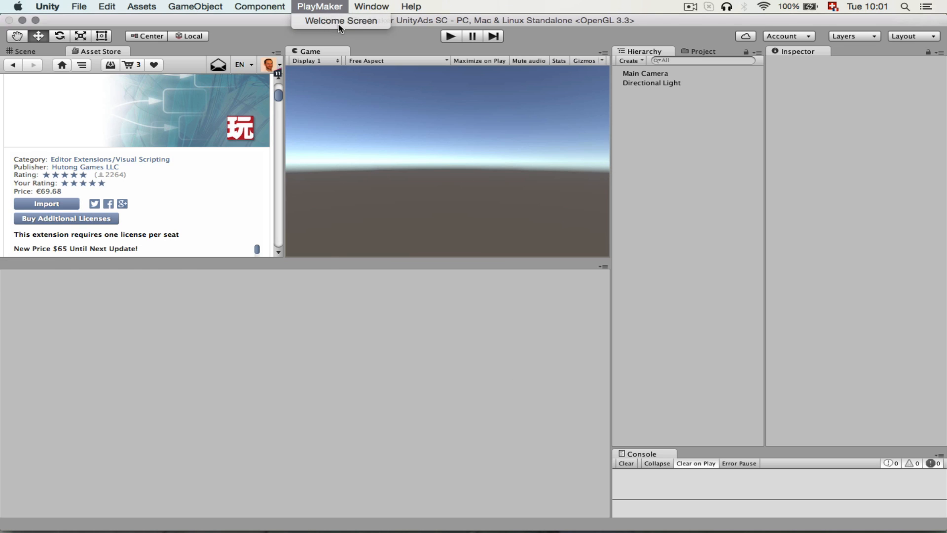
click(340, 21)
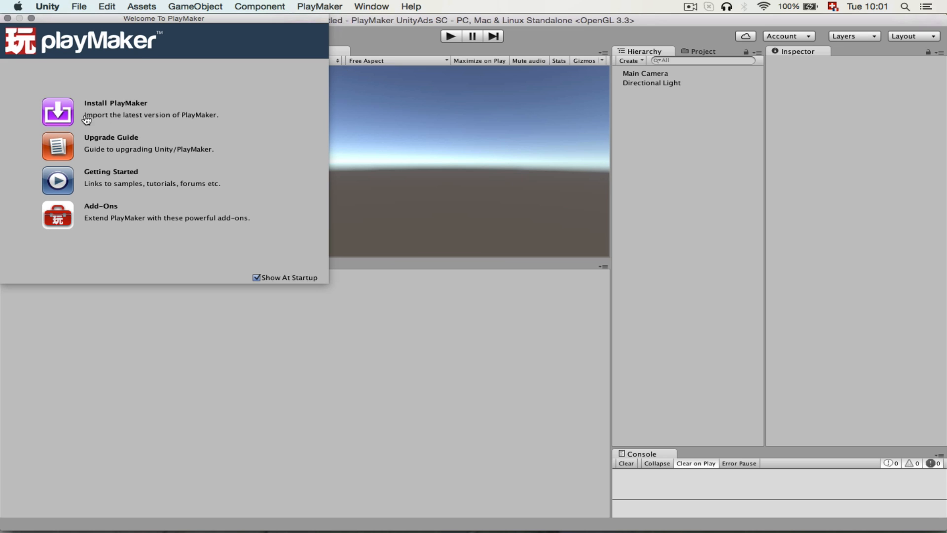
click(137, 118)
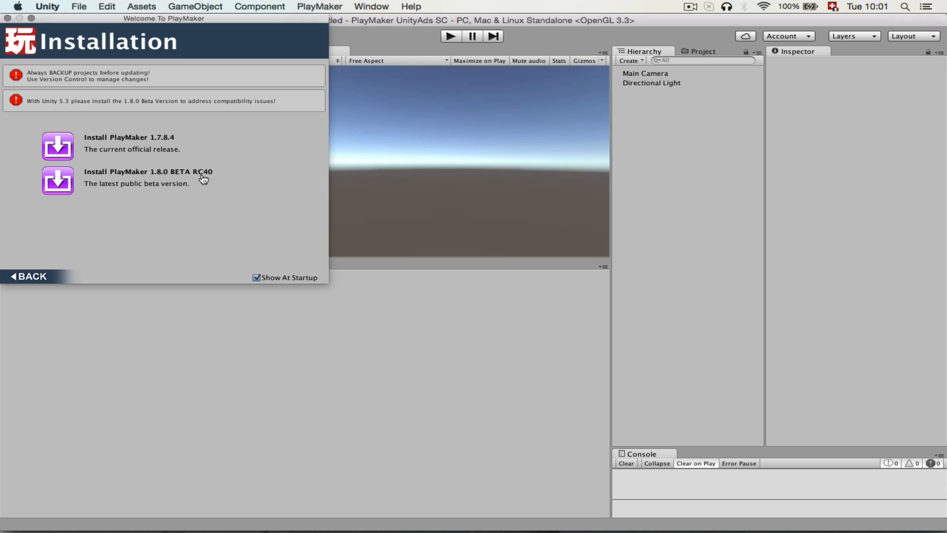
click(63, 187)
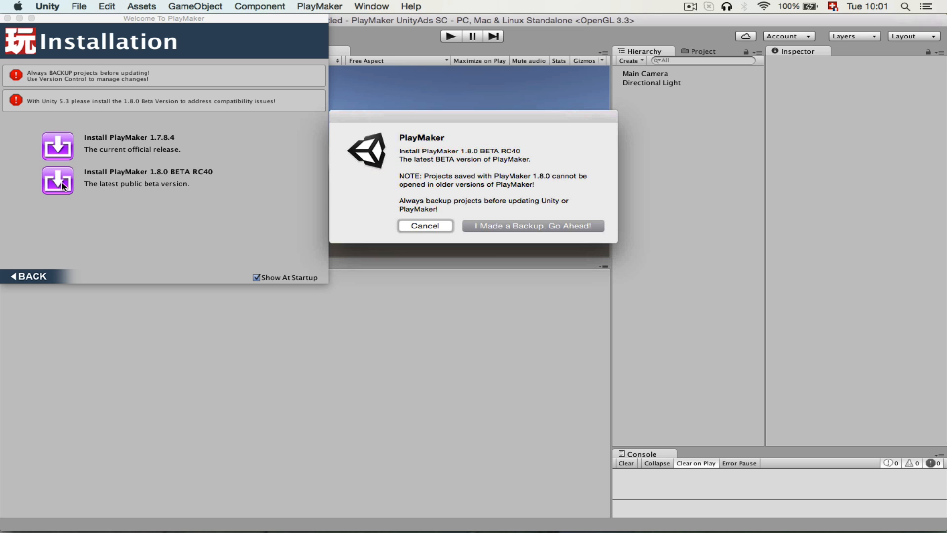
click(491, 226)
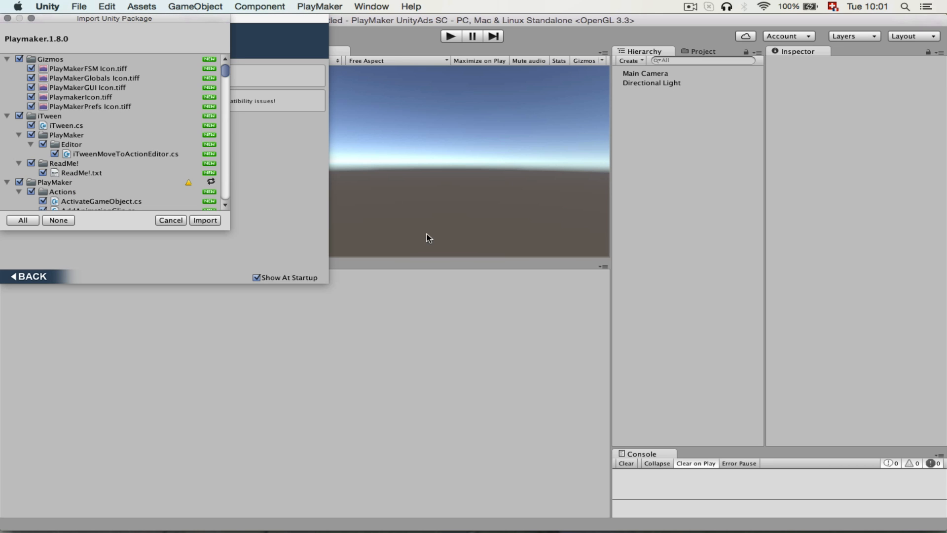
click(205, 220)
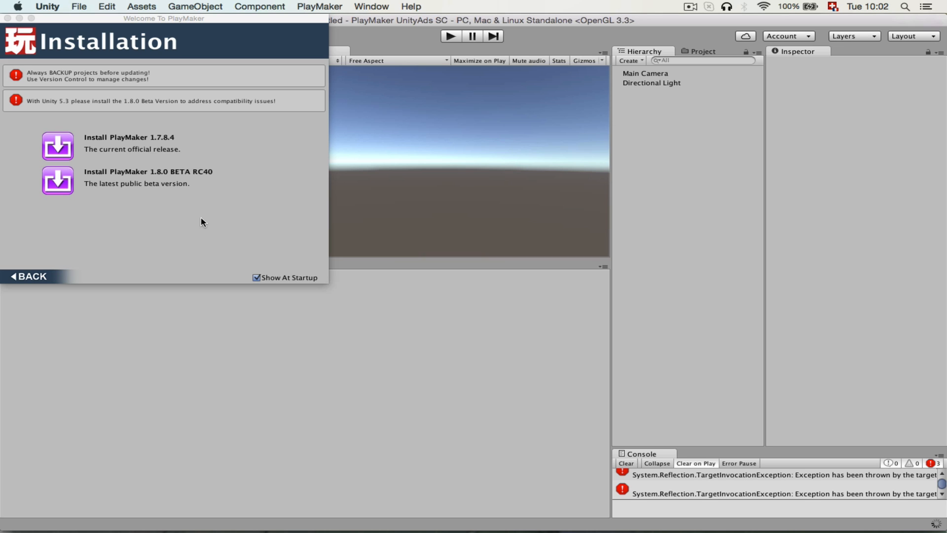
Close the PlayMaker welcome windows and clear the console errors.
click(8, 18)
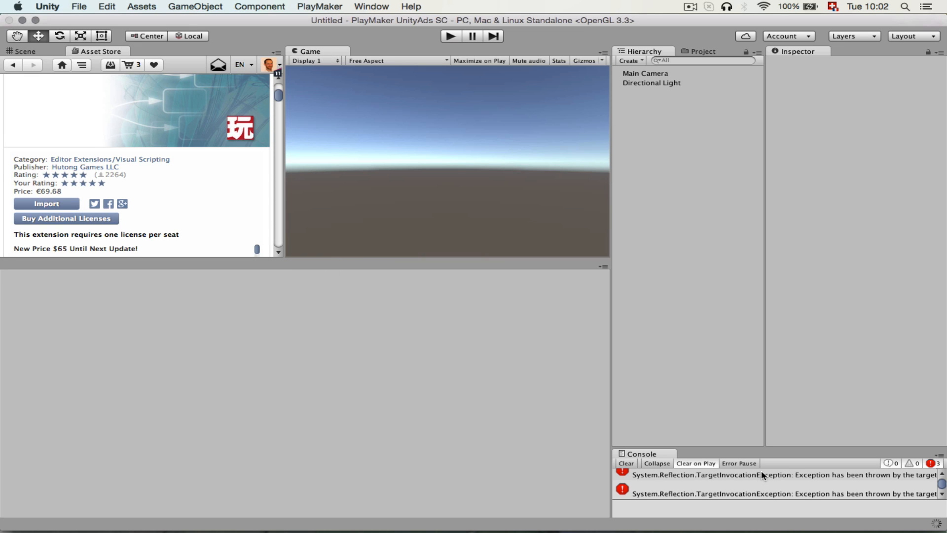
click(626, 463)
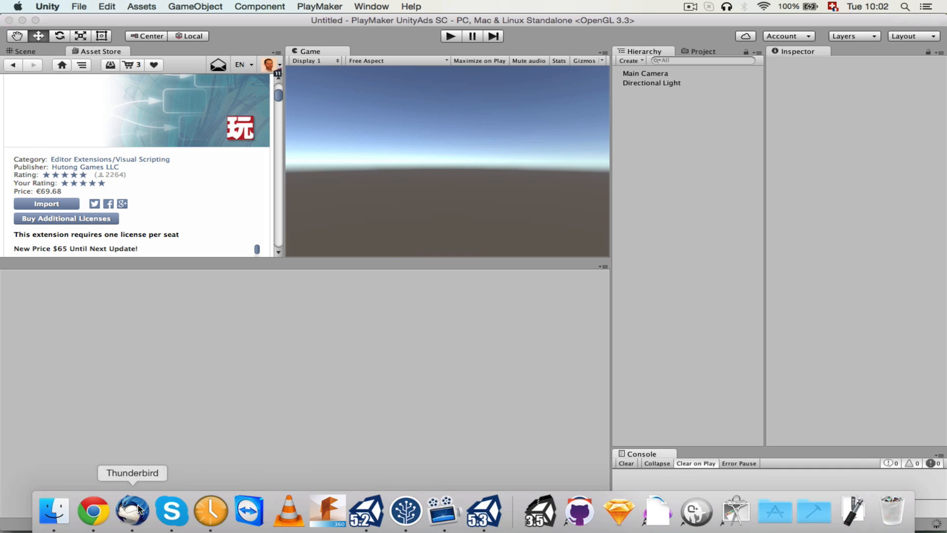
click(572, 193)
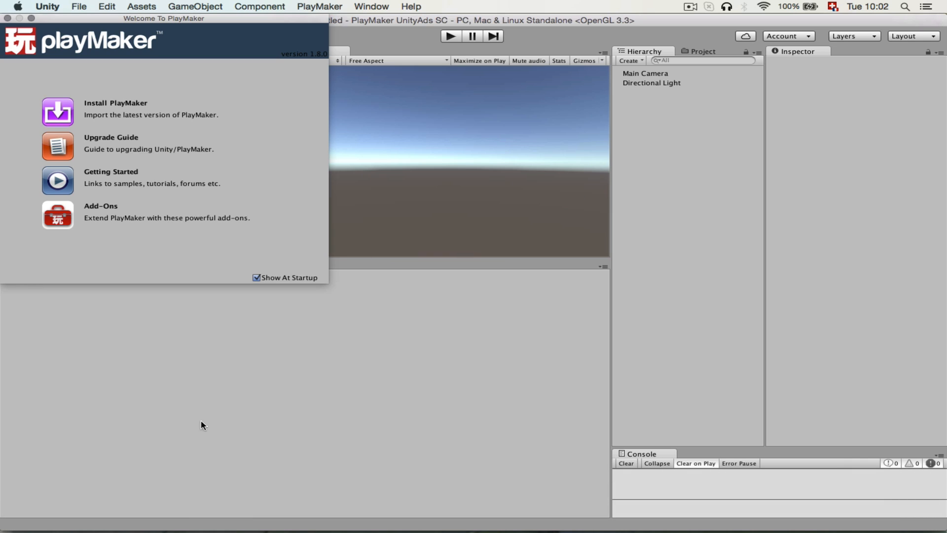
click(9, 20)
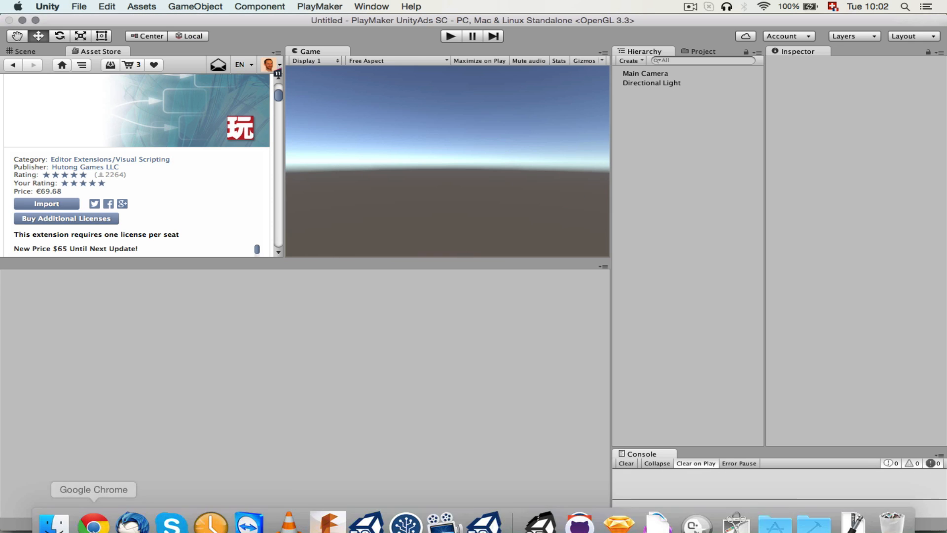
Switch to Chrome and open the Ecosystem Browser page from the Add-ons section of the PlayMaker community wiki.
click(95, 510)
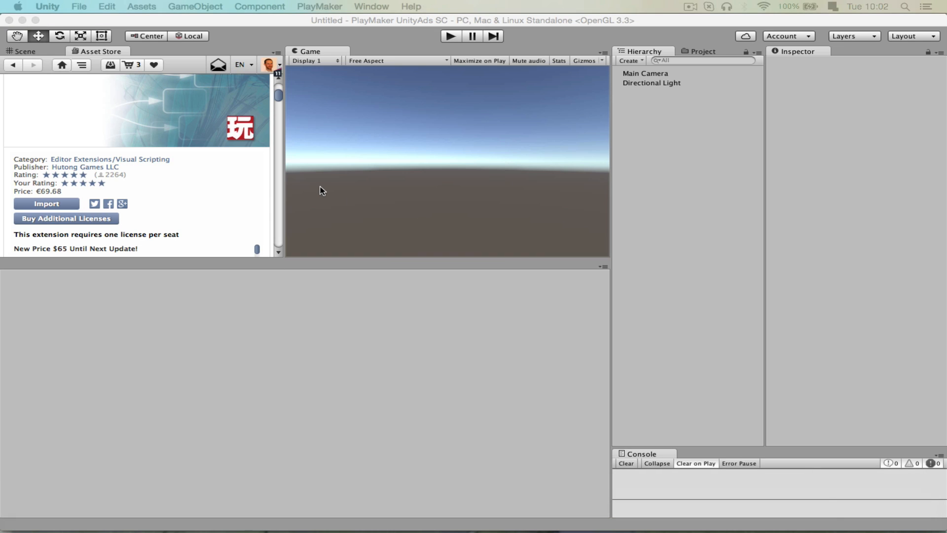
key(ctrl+Down)
click(456, 419)
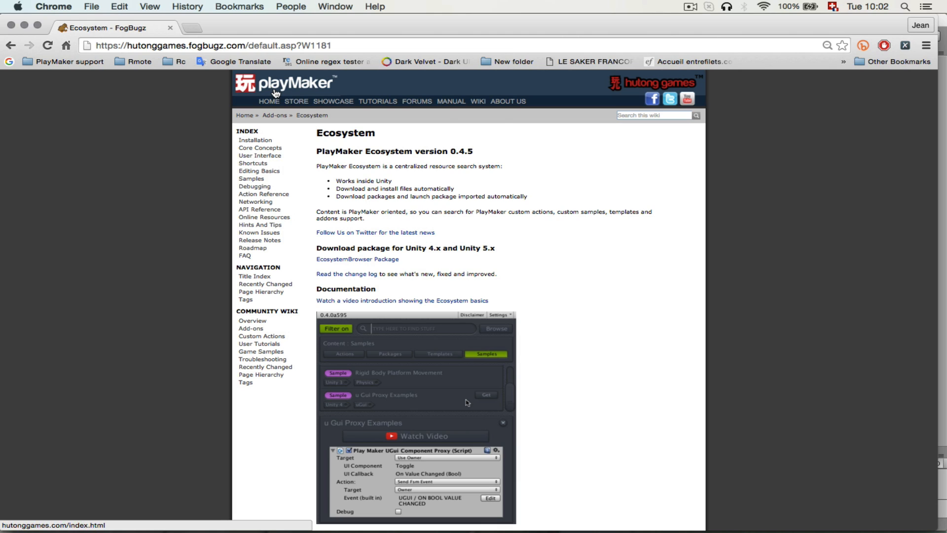
click(482, 106)
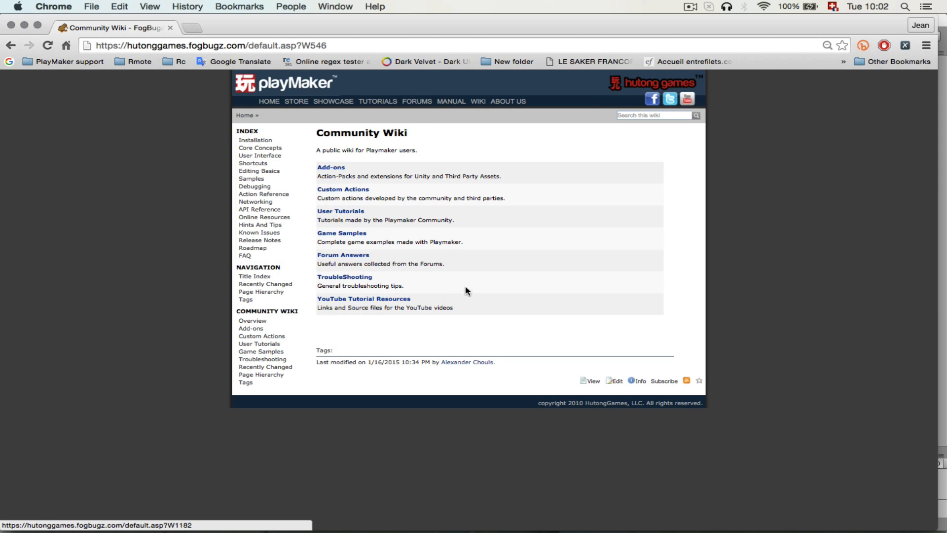
click(335, 168)
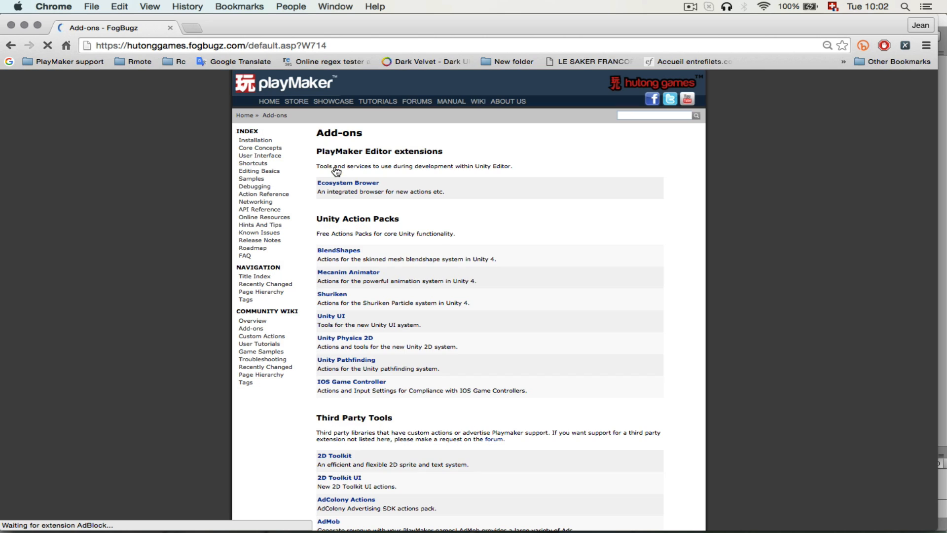
click(366, 184)
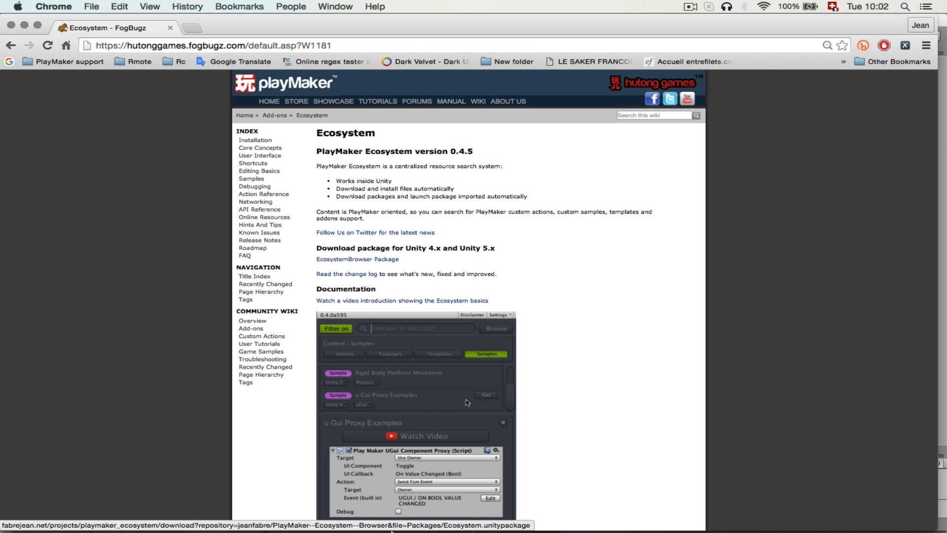
Bring the Ecosystem package from Finder into the Unity project's assets and import all its files.
mouse_move(406, 523)
click(484, 521)
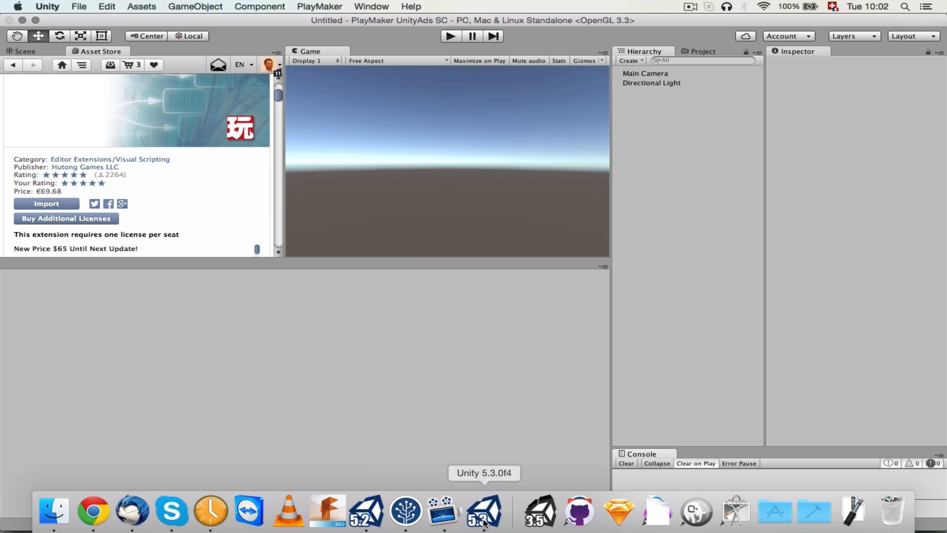
mouse_move(290, 520)
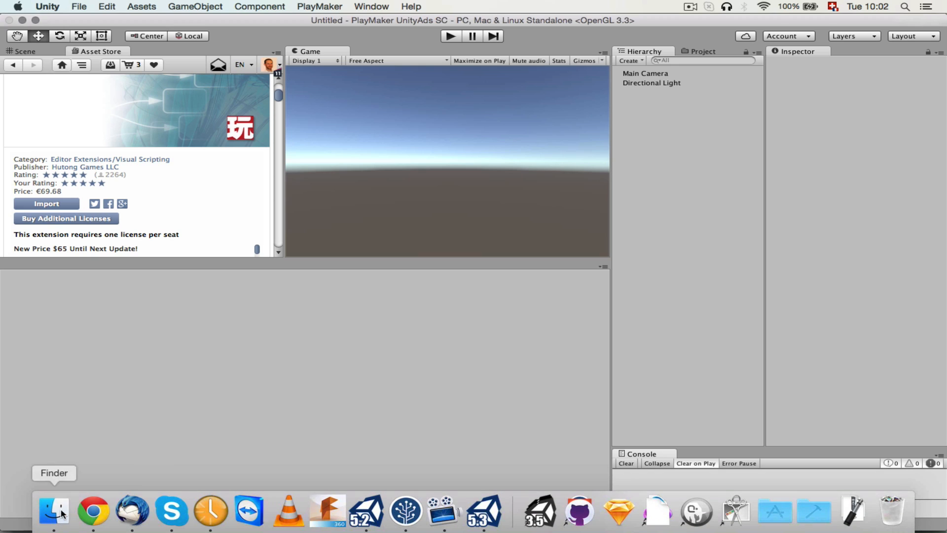
click(61, 513)
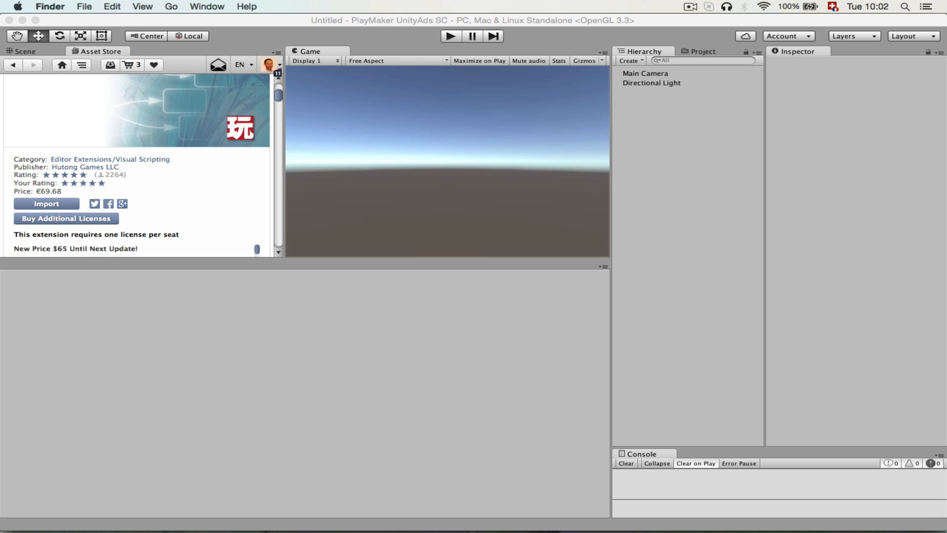
drag(946, 275, 685, 279)
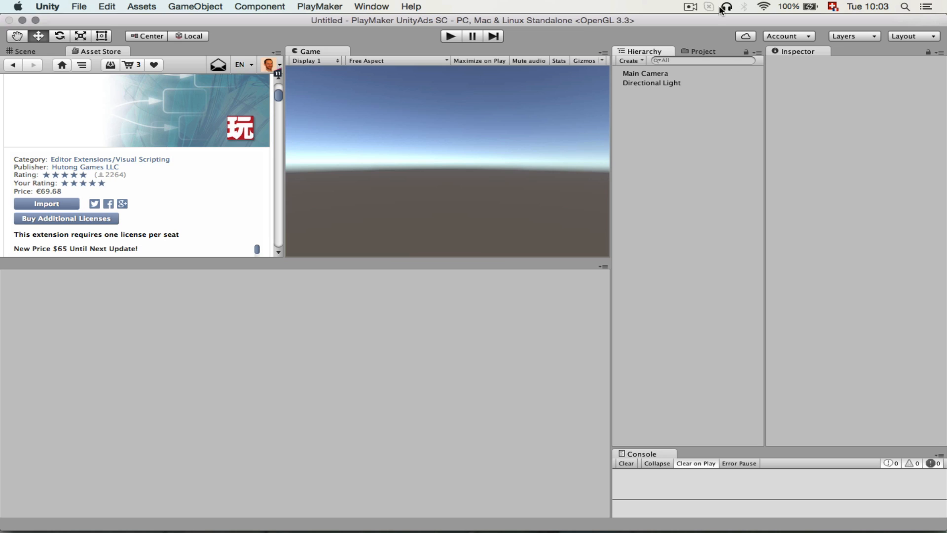
click(708, 52)
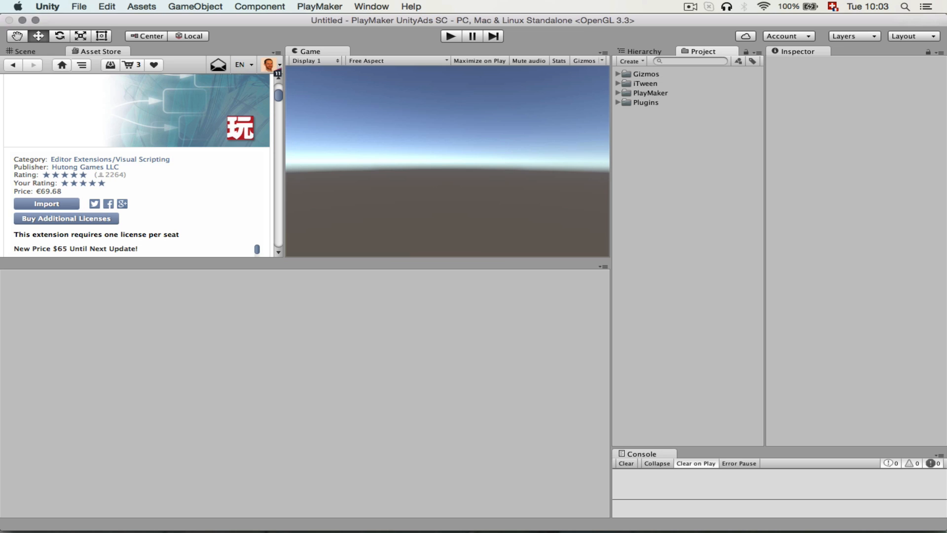
drag(859, 311, 718, 301)
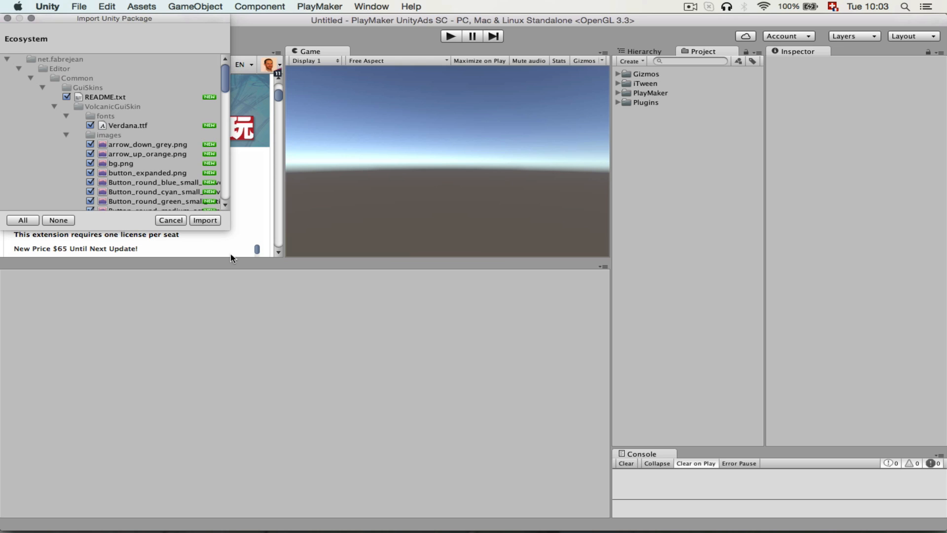
click(202, 220)
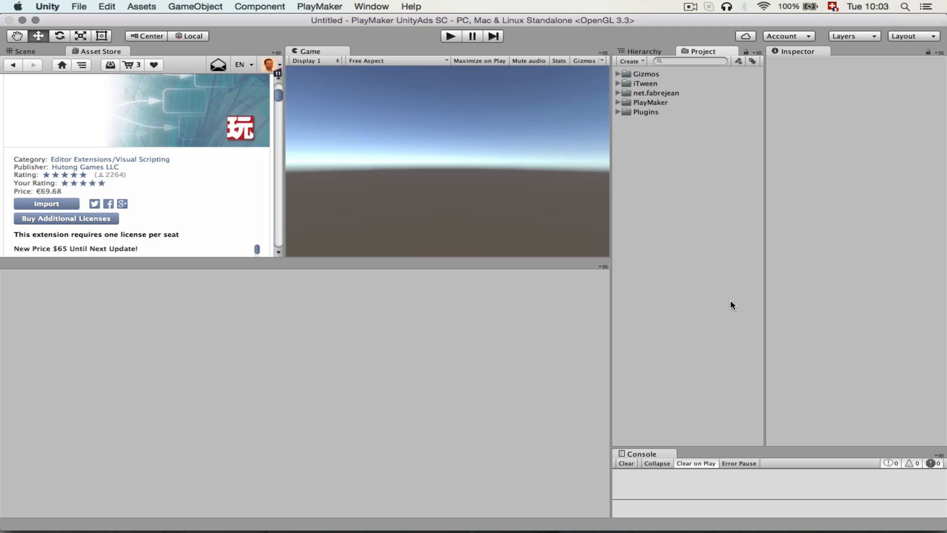
Disable Show At Startup on the PlayMaker welcome screen and close it.
click(327, 7)
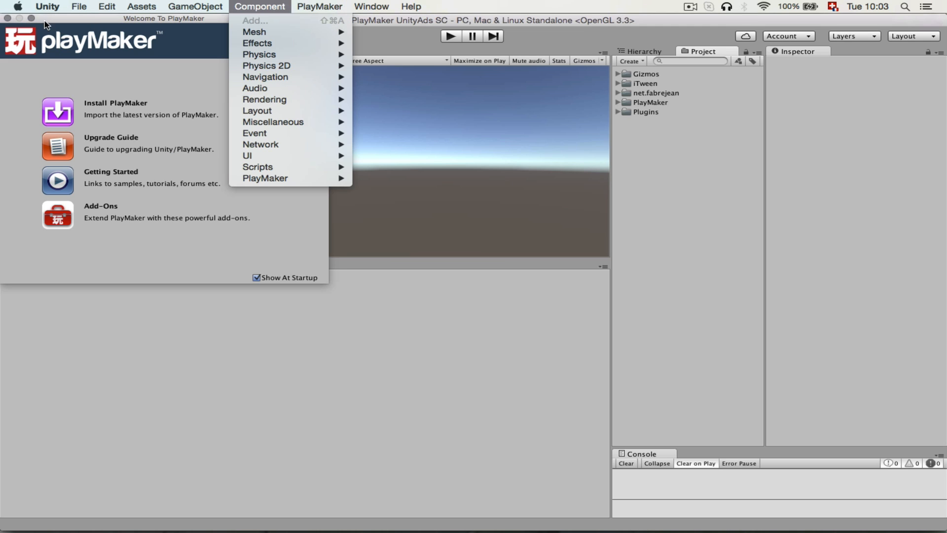
click(266, 300)
click(257, 277)
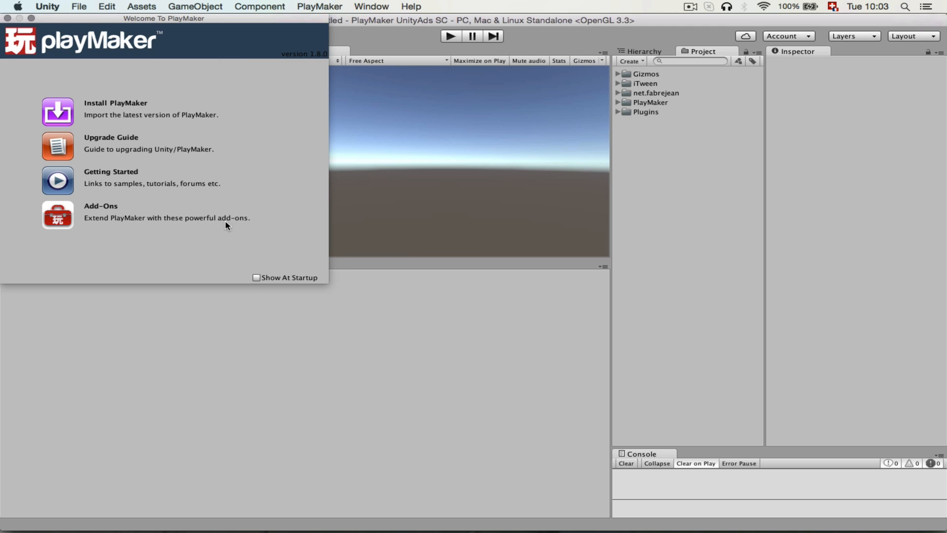
click(8, 17)
Open the Ecosystem Browser from the PlayMaker add-ons.
click(321, 7)
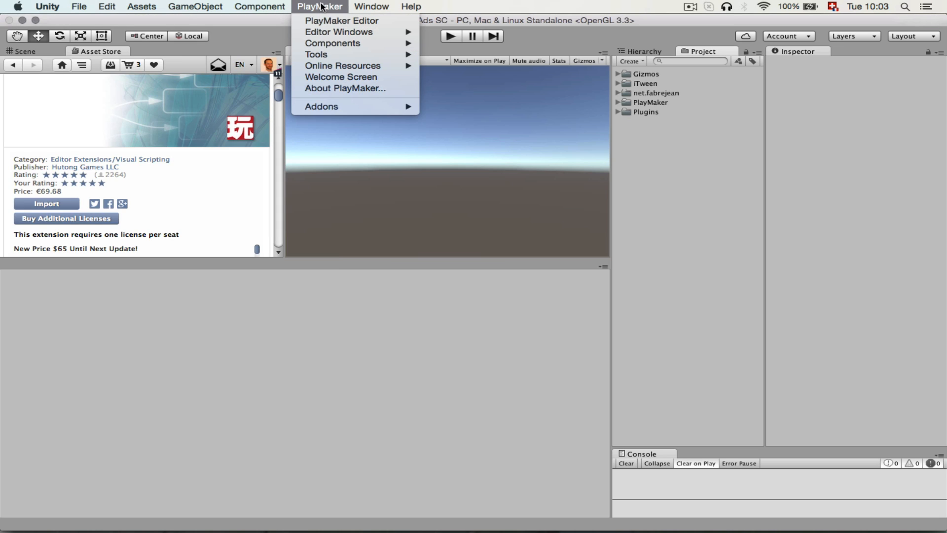
mouse_move(355, 108)
mouse_move(449, 112)
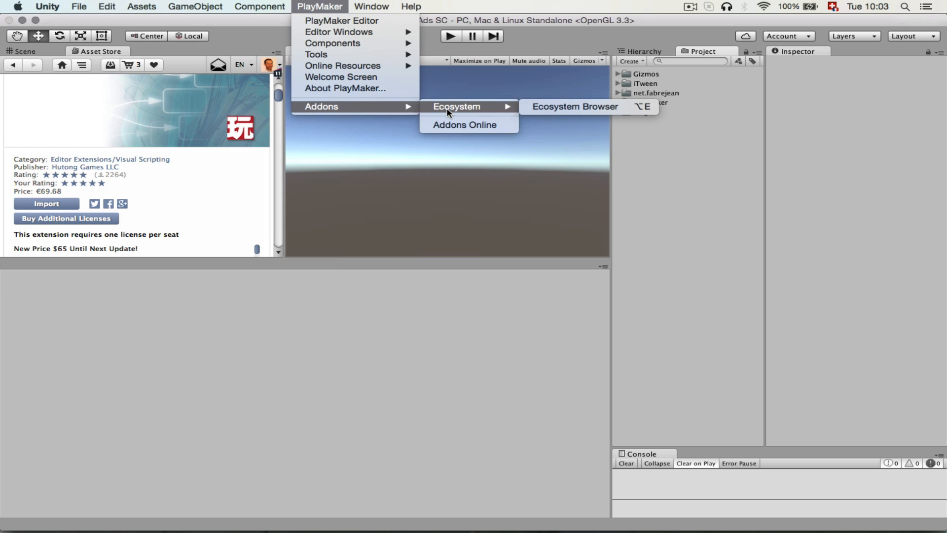
click(578, 113)
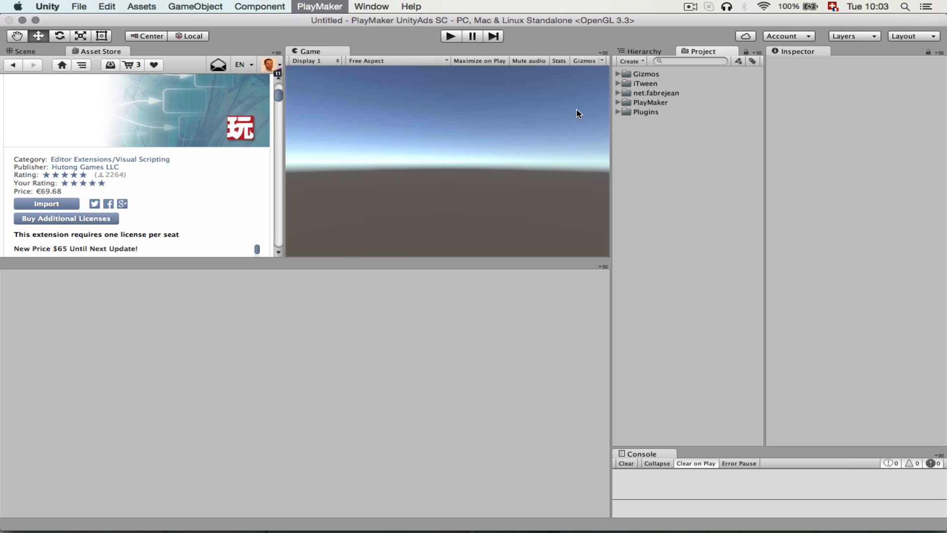
click(210, 268)
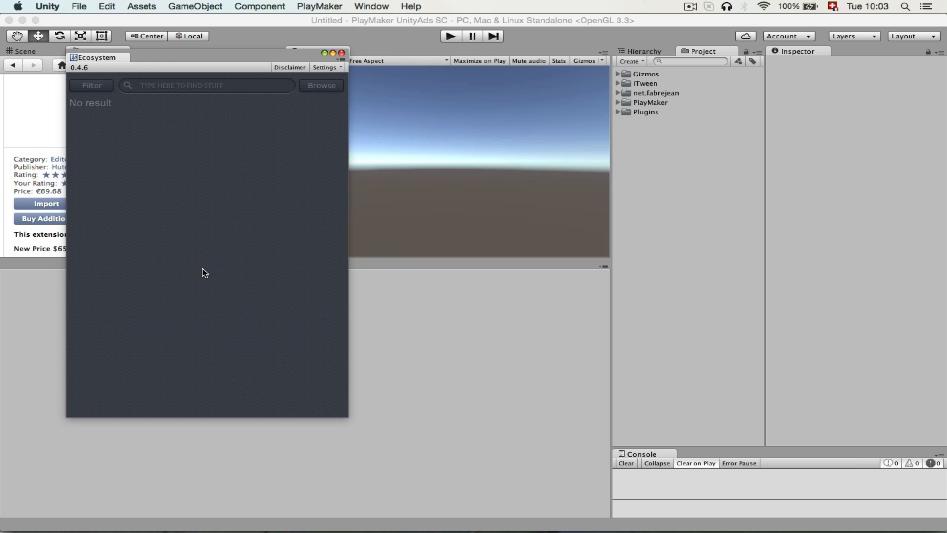
Search the Ecosystem browser for Unity Ads and download the Unity Ads Show Ad action into the project.
text(Unity Ads)
key(Return)
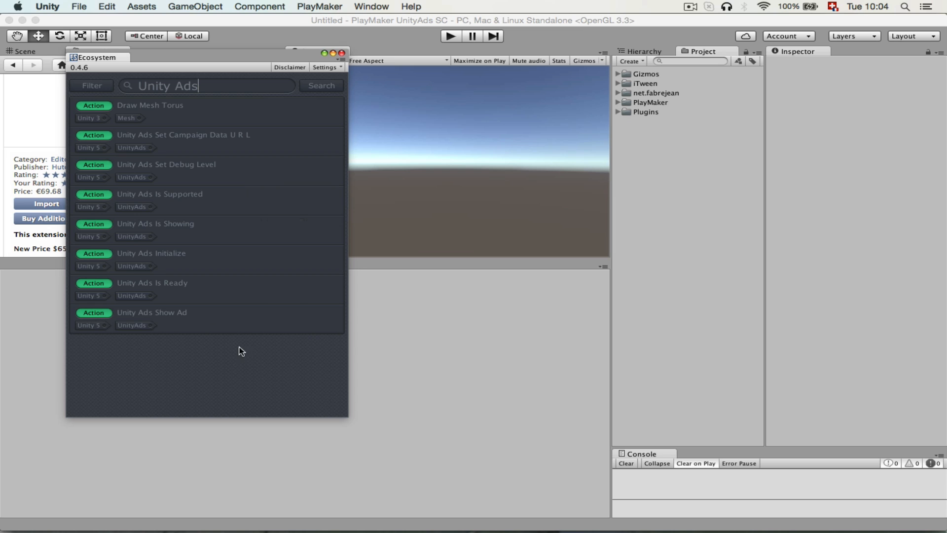
click(321, 311)
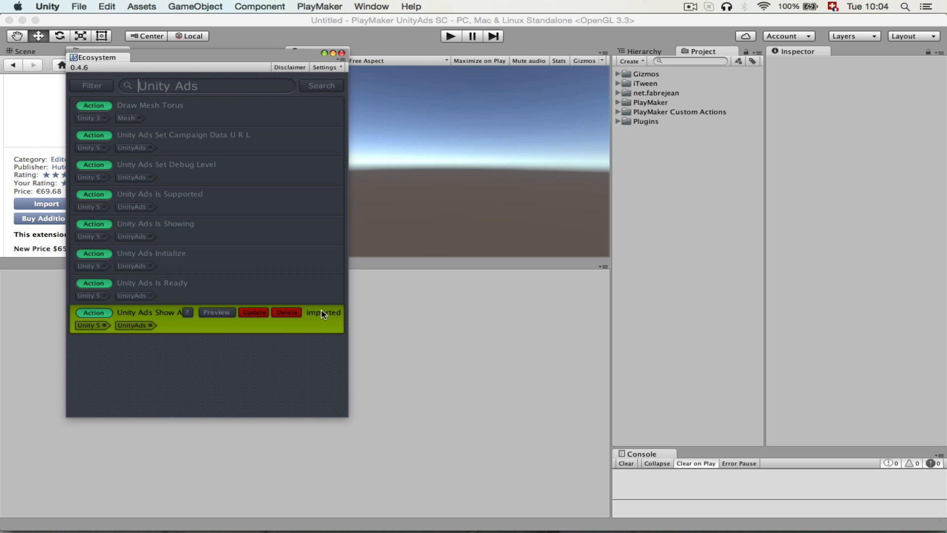
Find the u Gui Proxy Full package by searching the Ecosystem for ugui, import all its files and close the browser.
key(BackSpace)
key(BackSpace)
key(BackSpace)
key(BackSpace)
key(BackSpace)
key(BackSpace)
key(BackSpace)
key(BackSpace)
key(BackSpace)
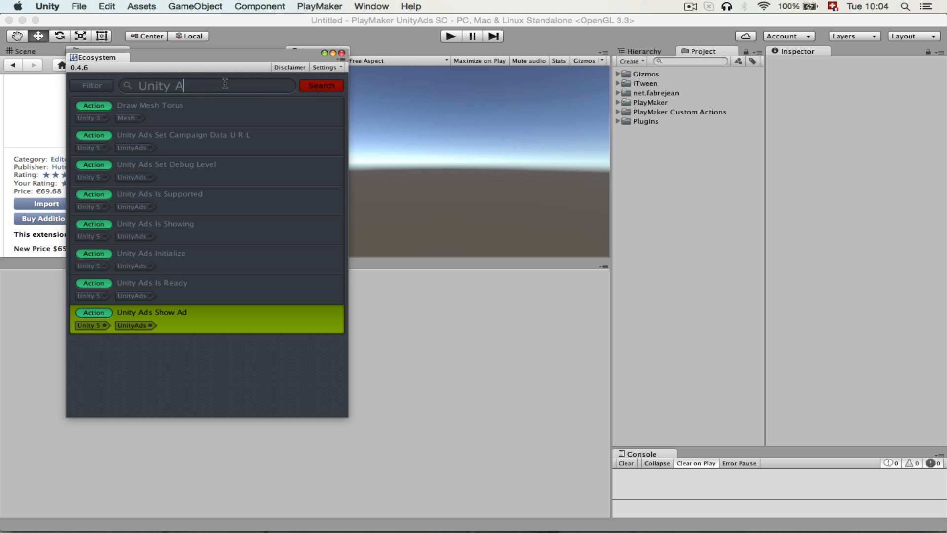
text(ugui)
key(Return)
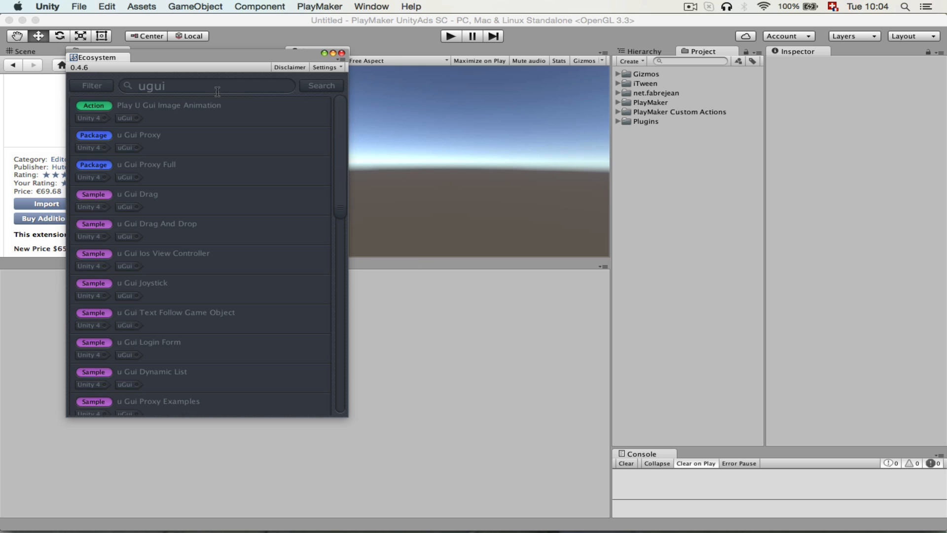
mouse_move(255, 170)
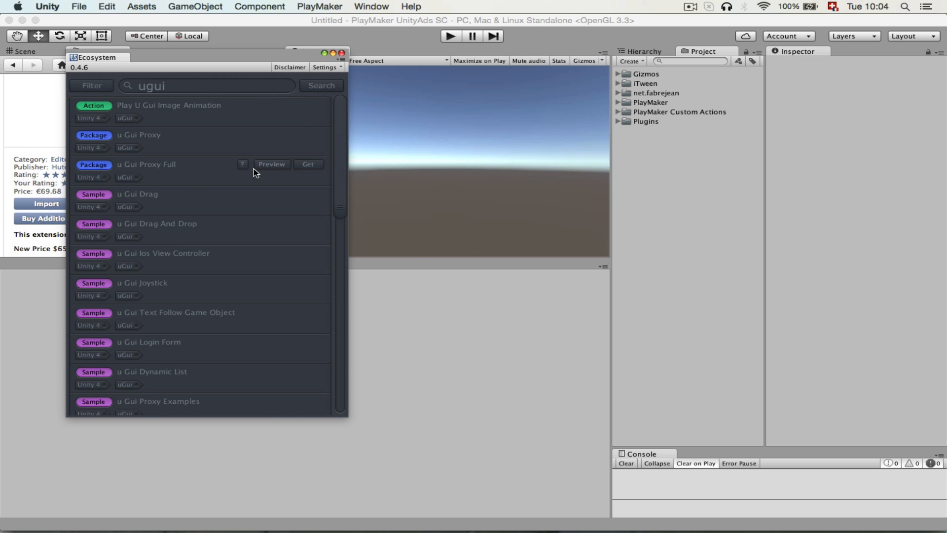
click(307, 164)
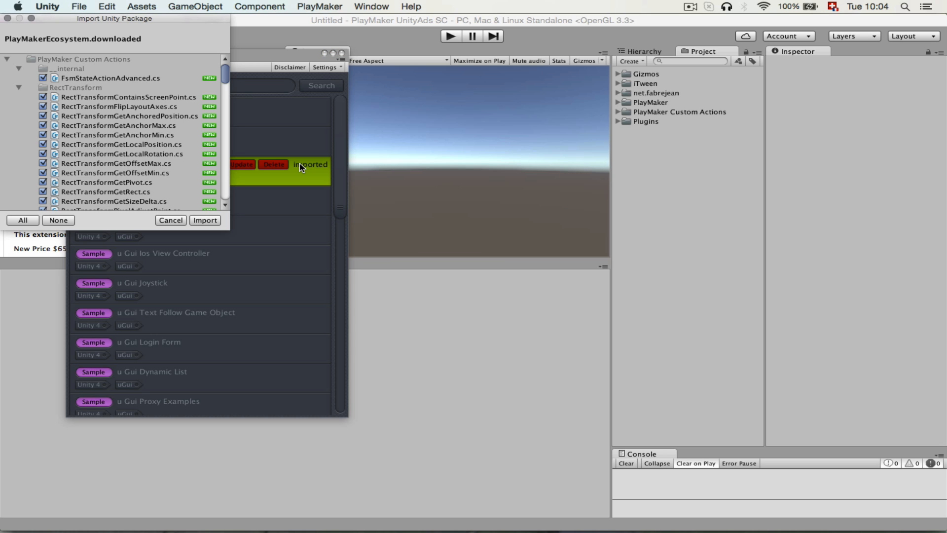
scroll(180, 169, down, 3)
scroll(179, 169, up, 3)
click(208, 222)
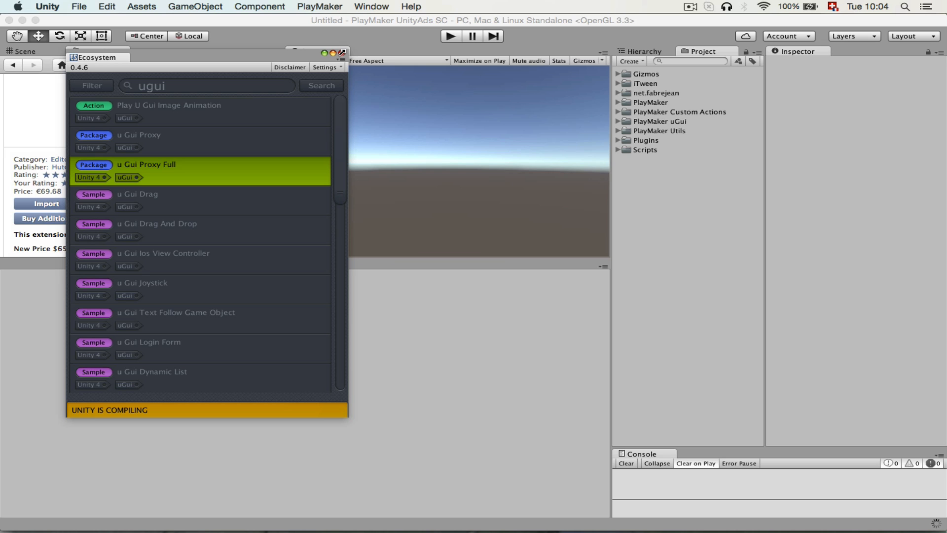
click(342, 52)
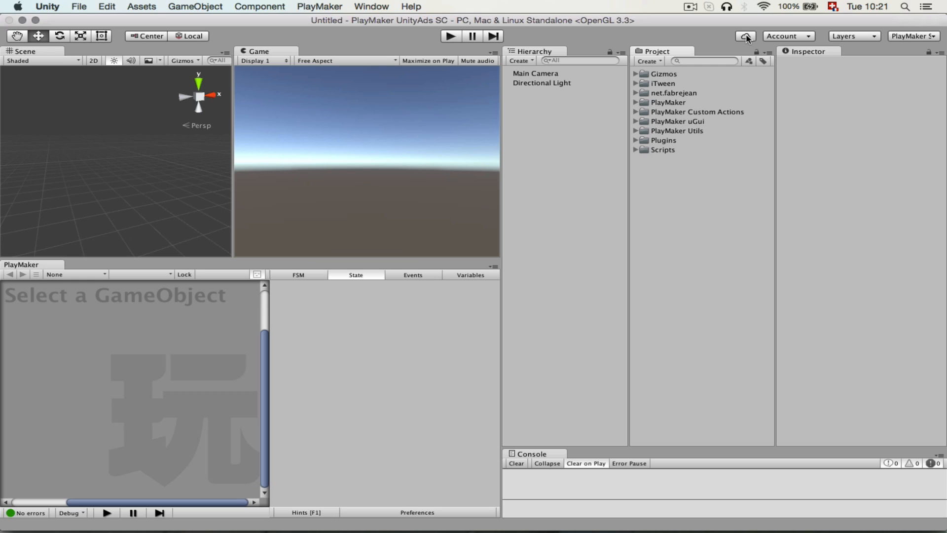
Open the project's Unity Services and turn on the Ads service.
click(778, 37)
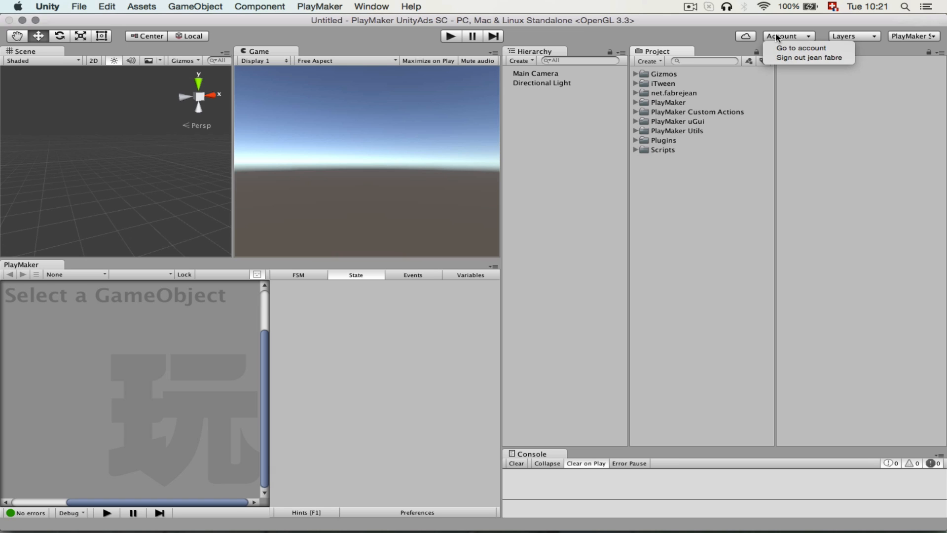
click(748, 38)
click(747, 37)
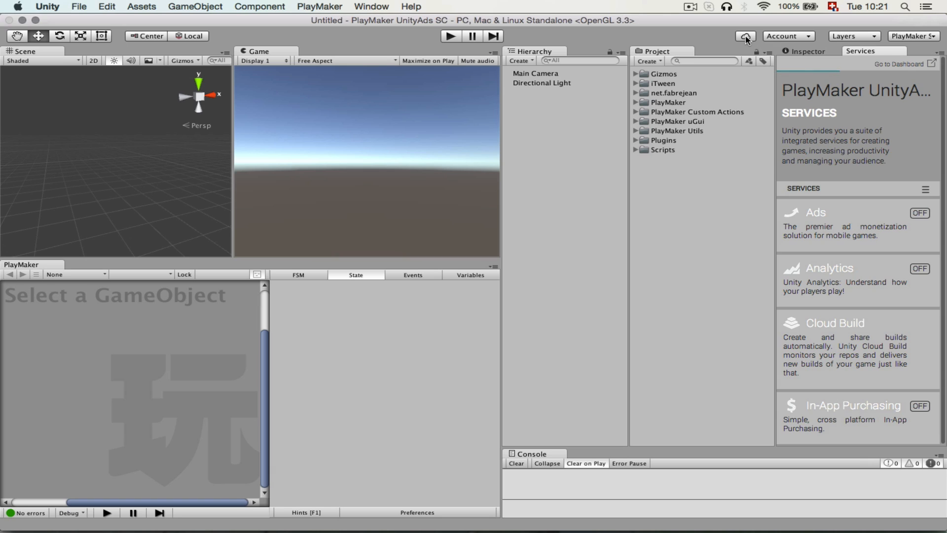
click(918, 213)
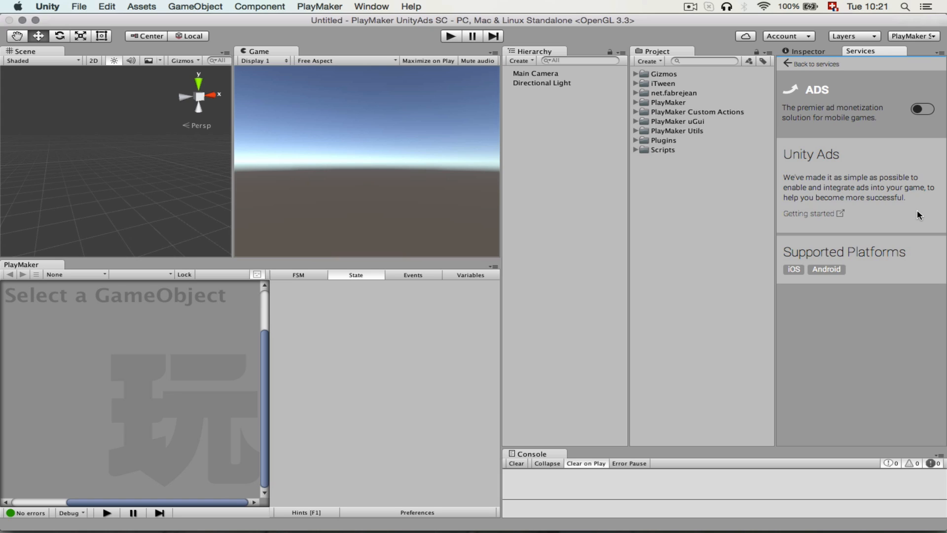
click(921, 110)
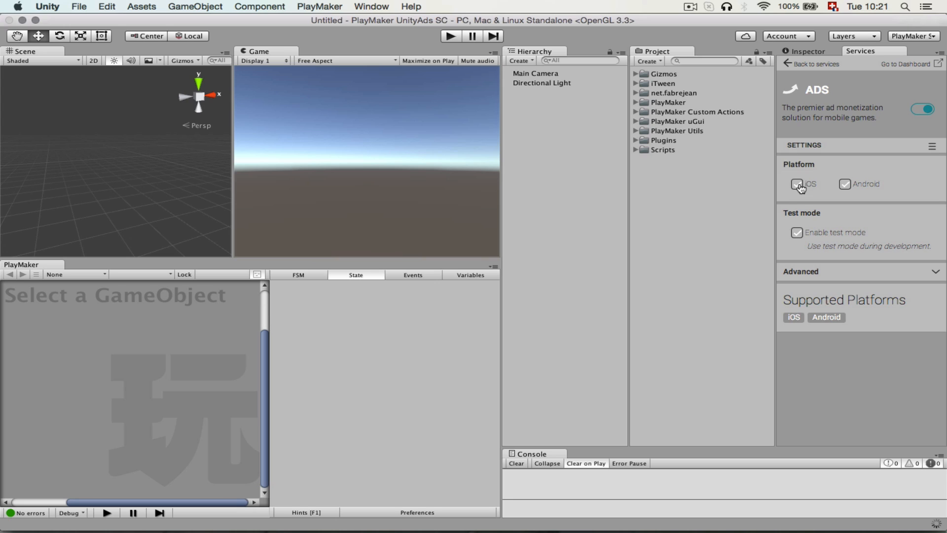
Review the Ads test mode option and the advanced settings holding the iOS and Android GameIDs.
click(798, 235)
click(801, 235)
click(802, 235)
click(933, 274)
scroll(825, 334, down, 1)
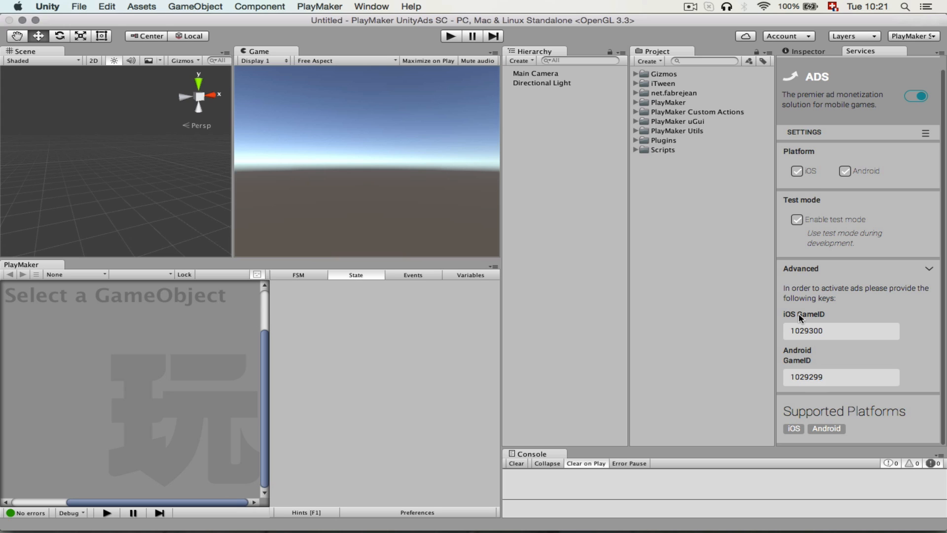
click(929, 273)
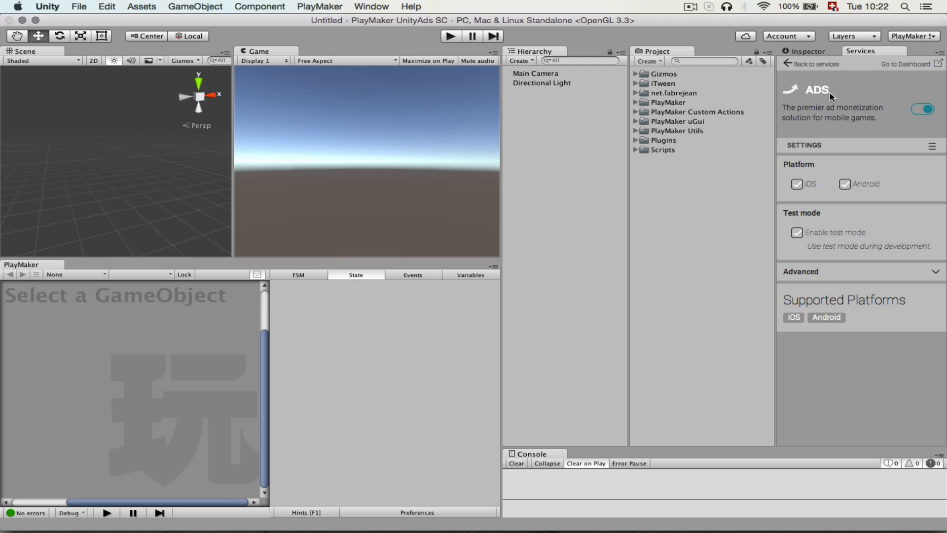
Check the Advertisements extension in the Module Manager and close the window.
click(49, 7)
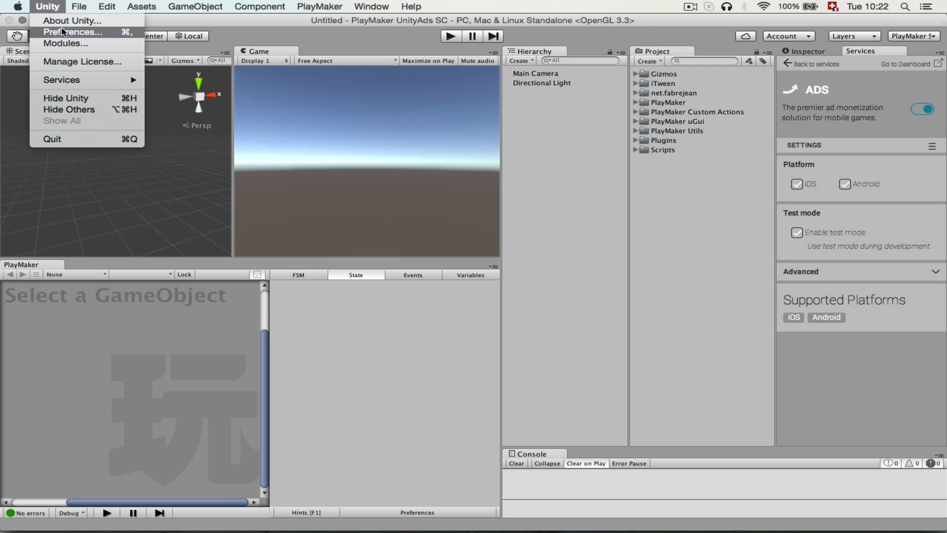
click(66, 44)
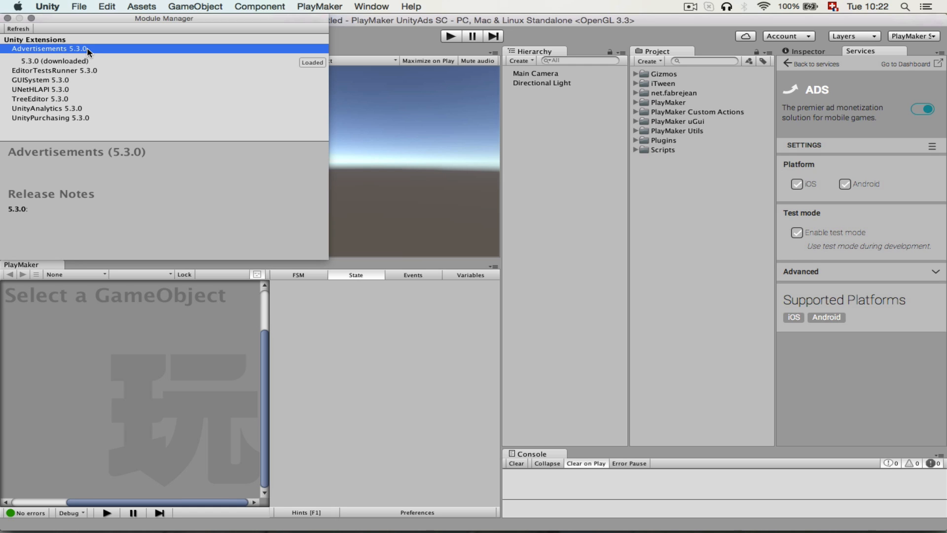
click(7, 18)
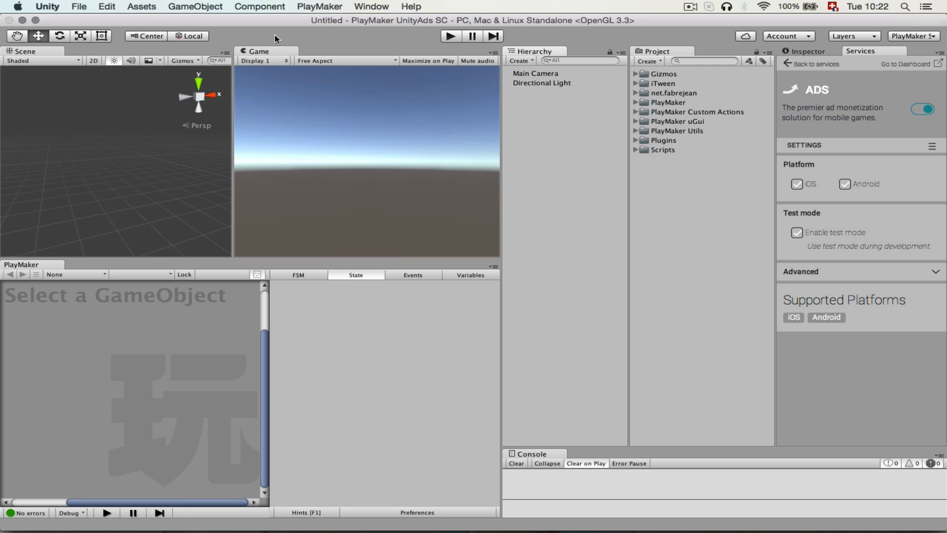
Switch the build platform to iOS and close the build settings.
click(79, 6)
click(102, 122)
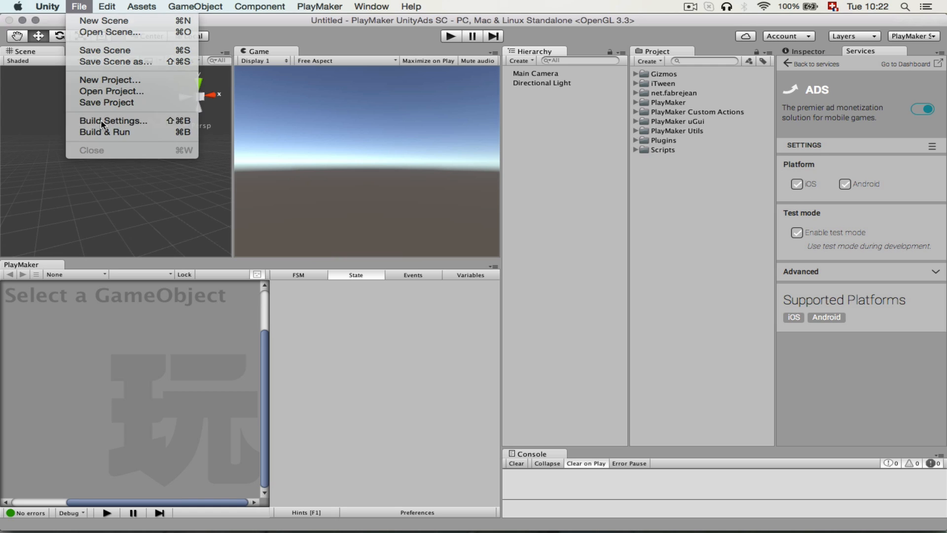
click(87, 258)
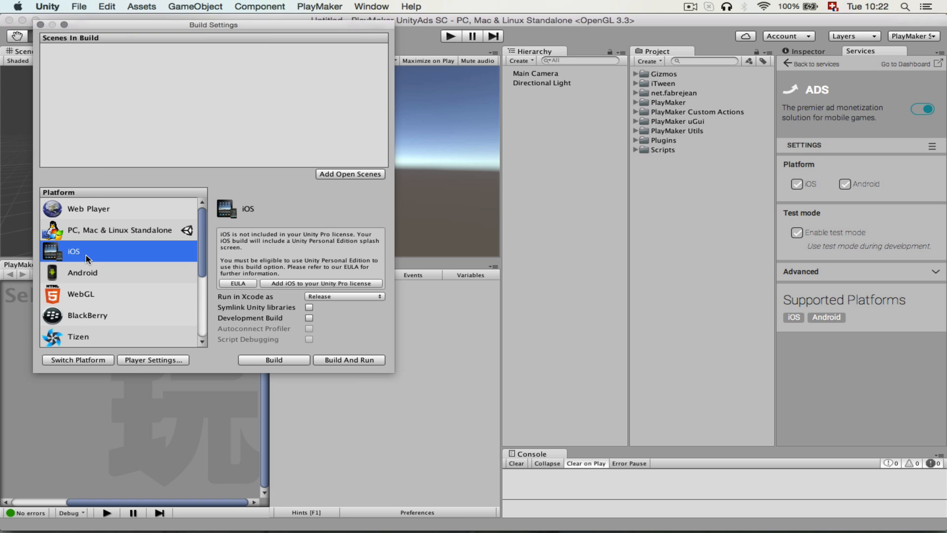
click(90, 361)
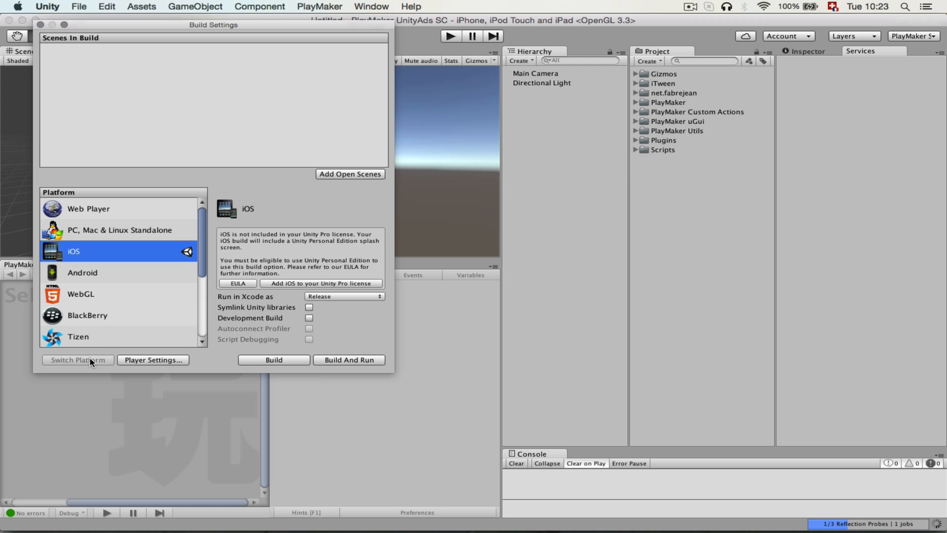
click(40, 25)
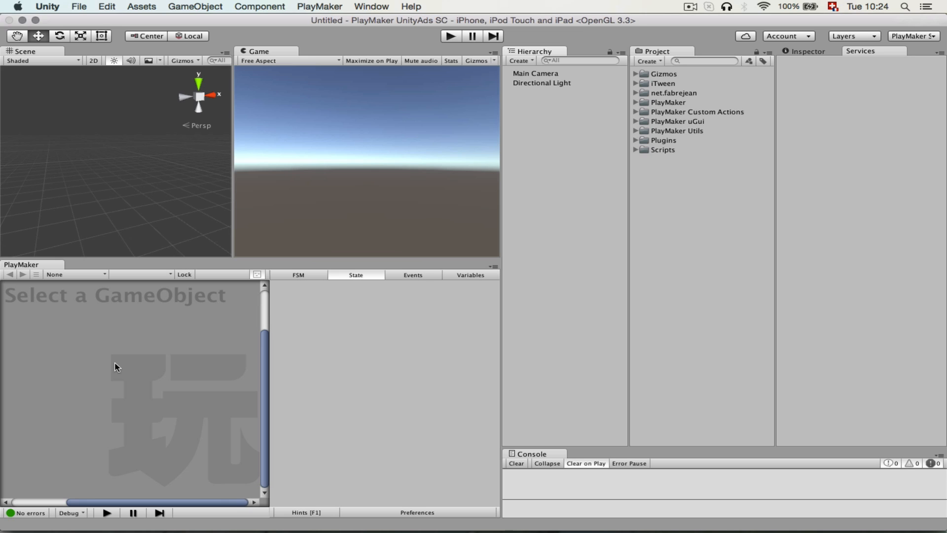
Create an empty game object in the scene and name it Ad Manager.
right_click(546, 140)
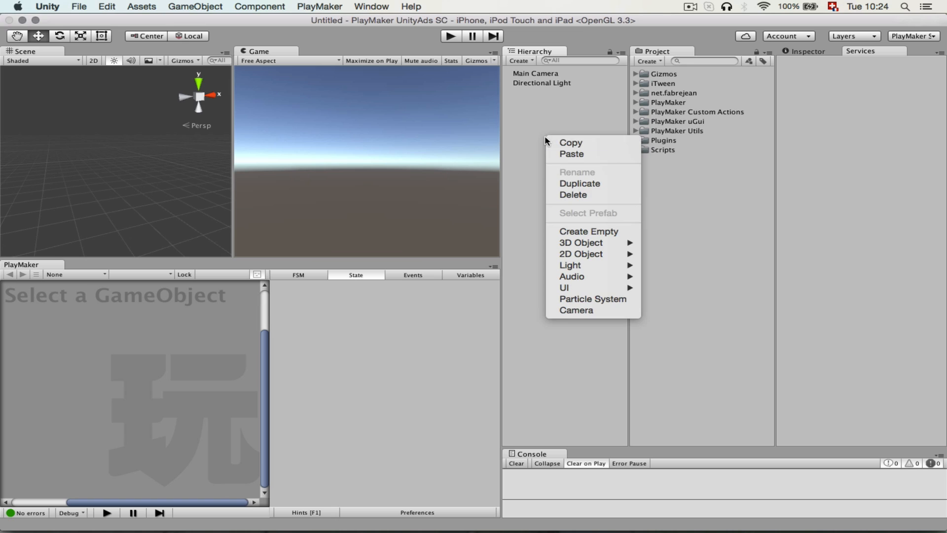
click(587, 230)
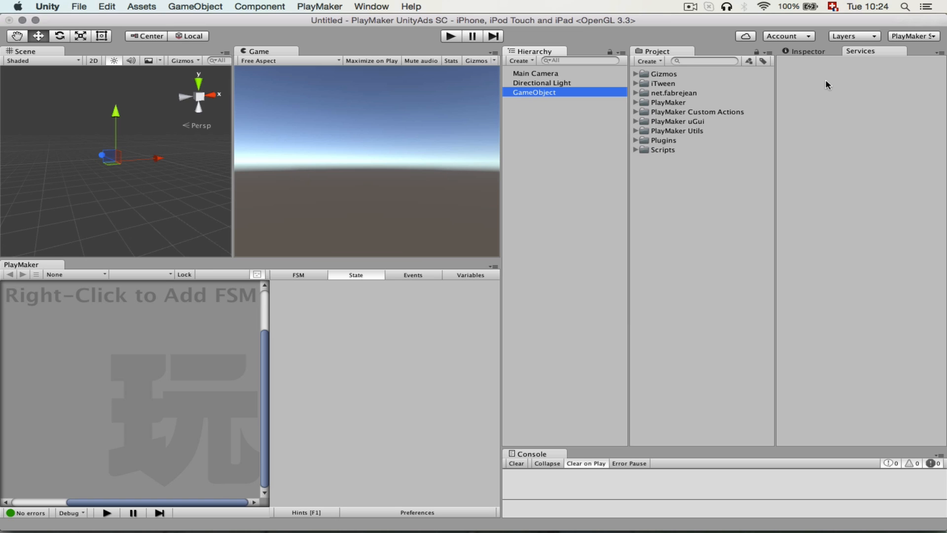
click(802, 52)
click(863, 63)
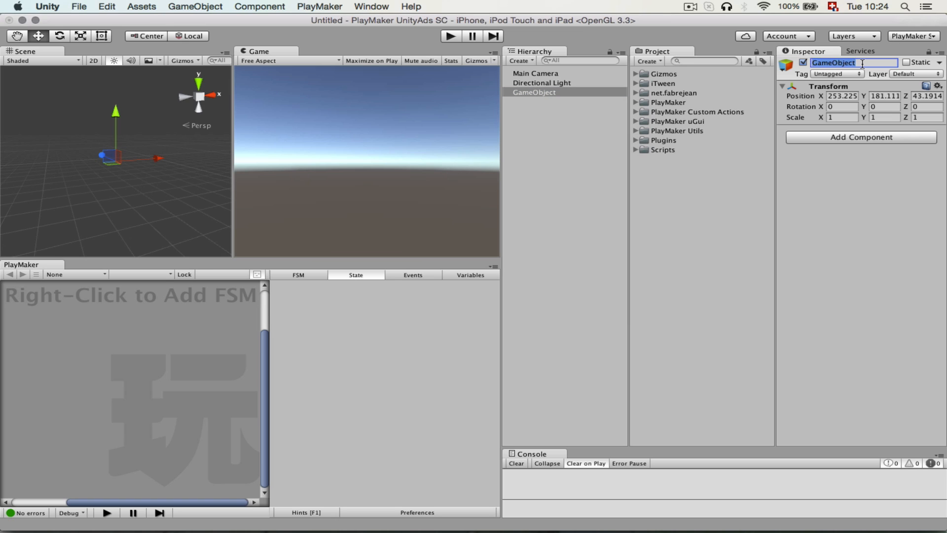
text(Ad Manager)
Set the Ad Manager object's position to 0, 0, 0.
click(855, 99)
text(0)
key(Tab)
text(0)
key(Tab)
text(0)
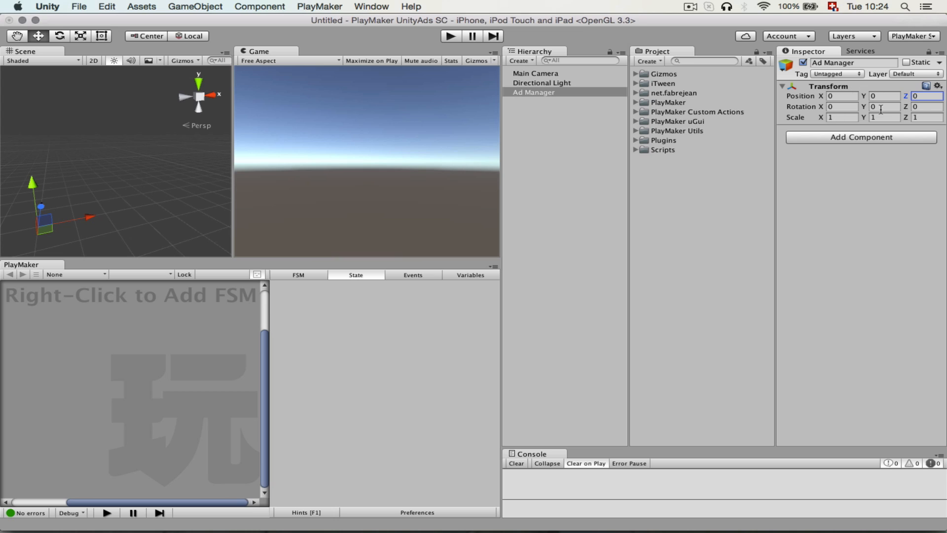
Add a PlayMaker FSM to the Ad Manager object and name the FSM Ad Manager.
right_click(92, 362)
click(110, 363)
click(312, 275)
click(299, 285)
text(A)
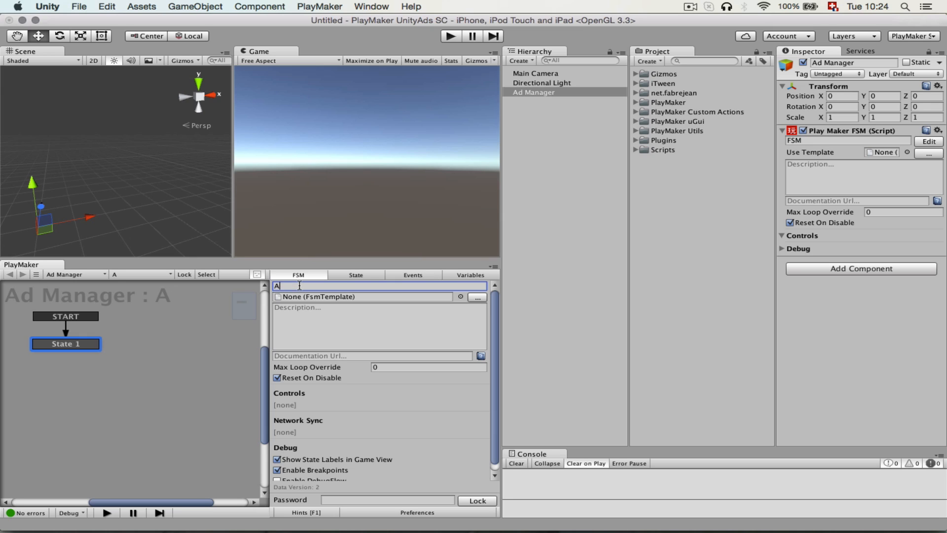
text(d Manag)
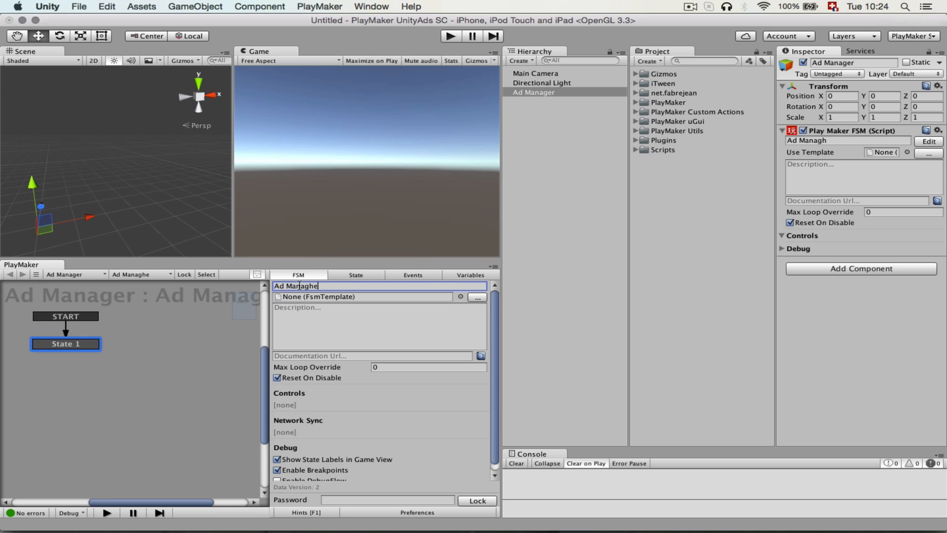
text(er)
Clear the start state's name and add a second state below and beside it in the FSM.
click(81, 344)
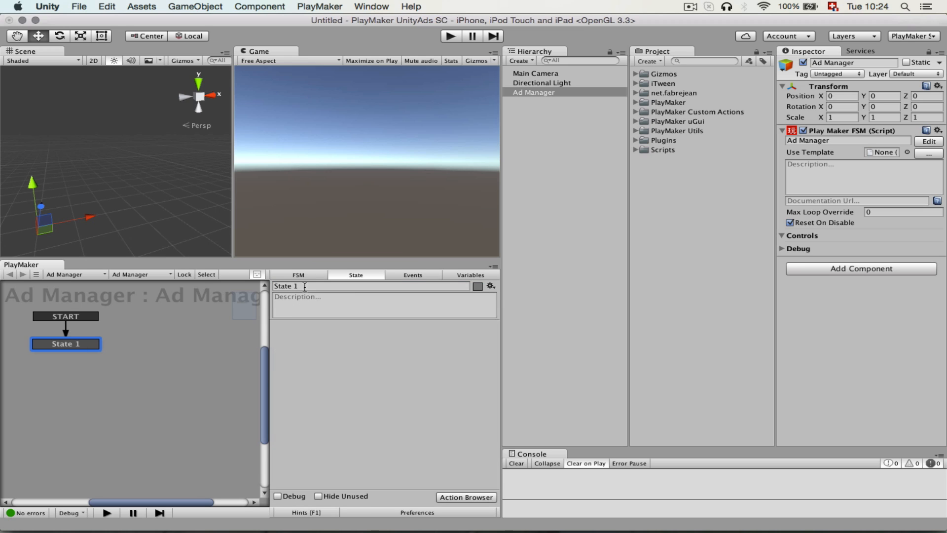
click(305, 287)
key(BackSpace)
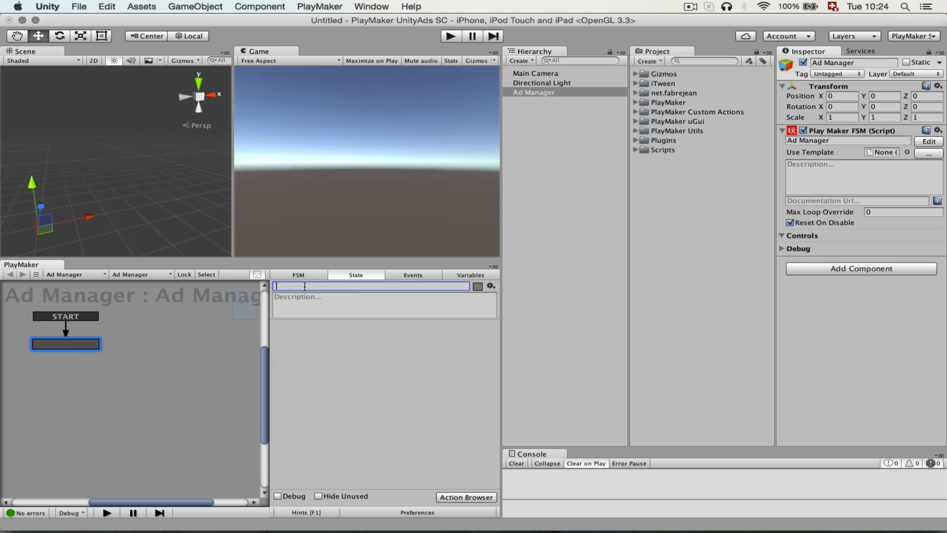
right_click(177, 369)
click(207, 369)
drag(223, 373, 199, 383)
Add an event named SHOW AD to the FSM and flag it as global.
click(414, 275)
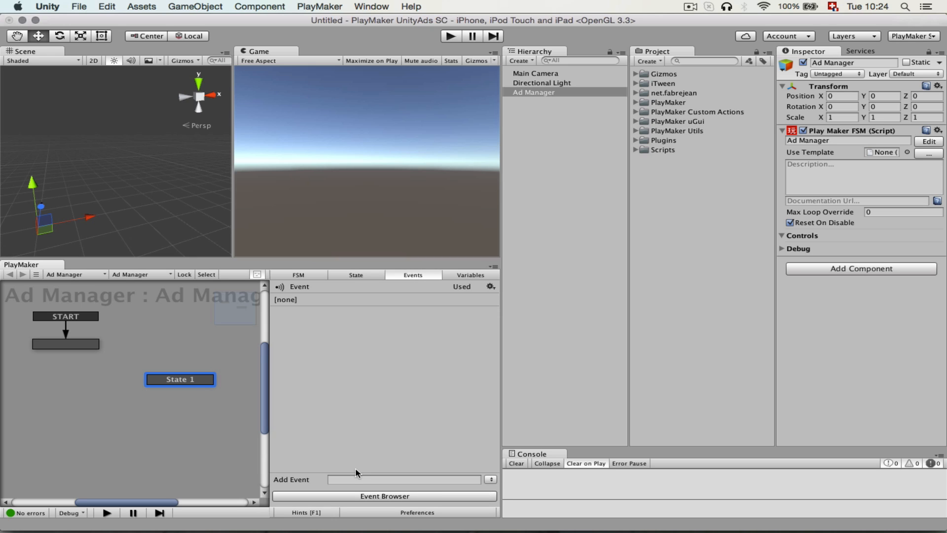
click(348, 478)
text(SHOW)
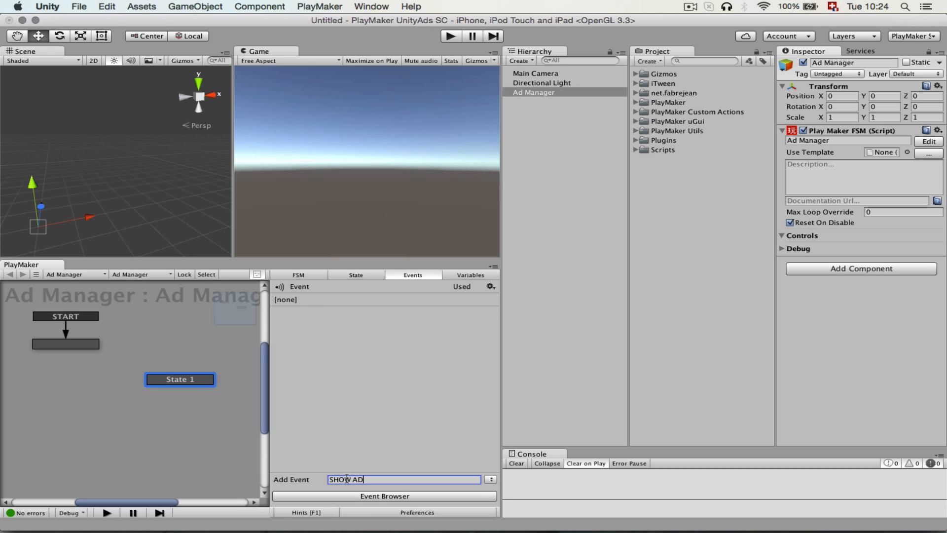
text( AD)
key(Return)
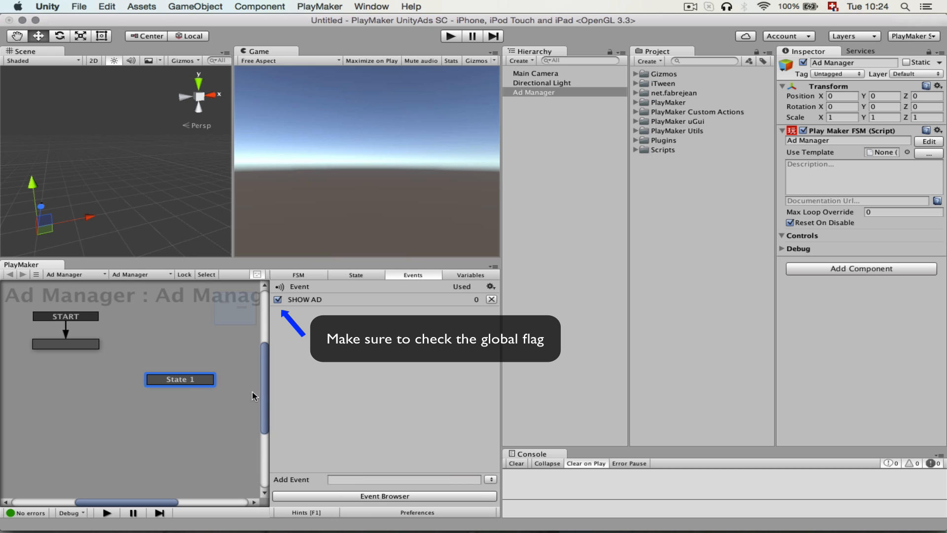
Give the new state a SHOW AD global transition and rename the state Show Ad.
right_click(171, 380)
mouse_move(237, 398)
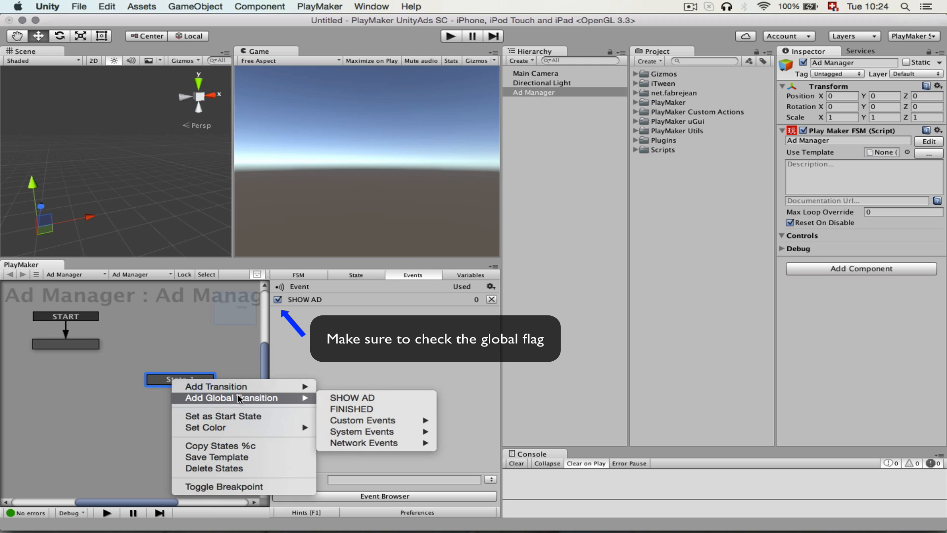
click(345, 398)
click(305, 286)
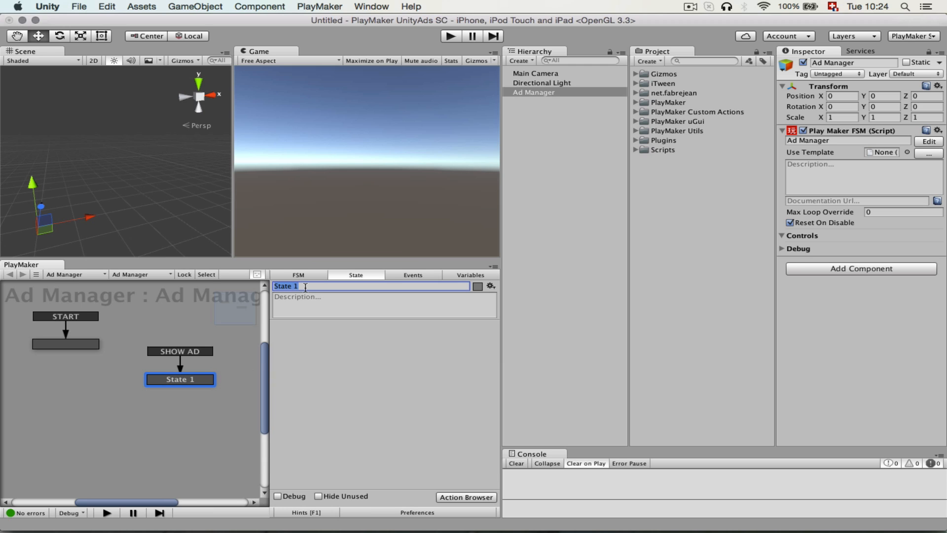
text(Show Ad)
Find the Unity Ads Show Ad action by searching for show a, add it to the Show Ad state and close the action browser.
click(465, 497)
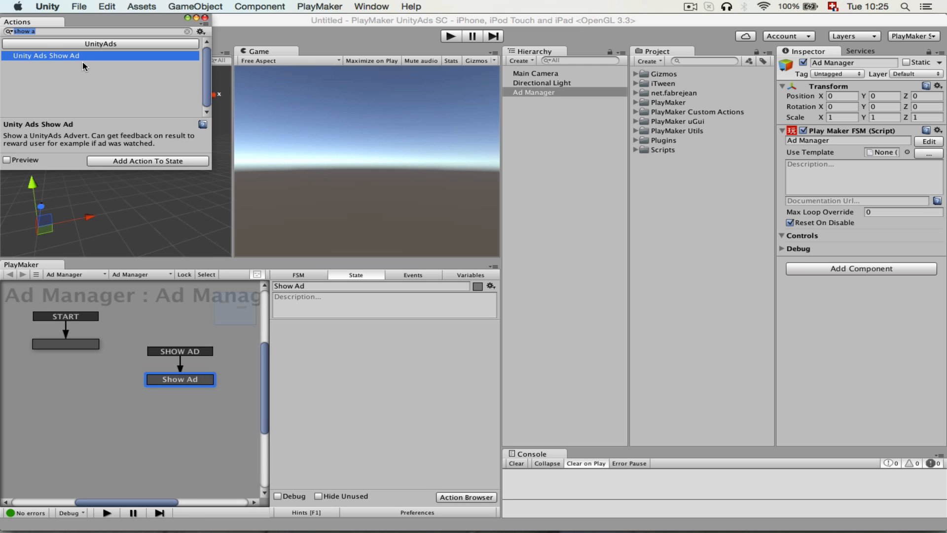
click(46, 33)
key(BackSpace)
key(BackSpace)
key(BackSpace)
key(BackSpace)
key(BackSpace)
key(BackSpace)
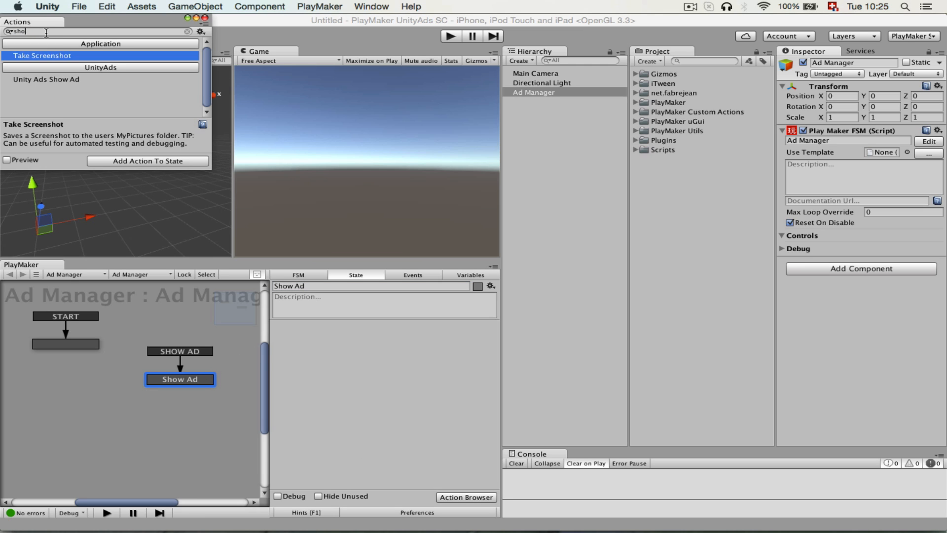
text(show a)
double_click(57, 55)
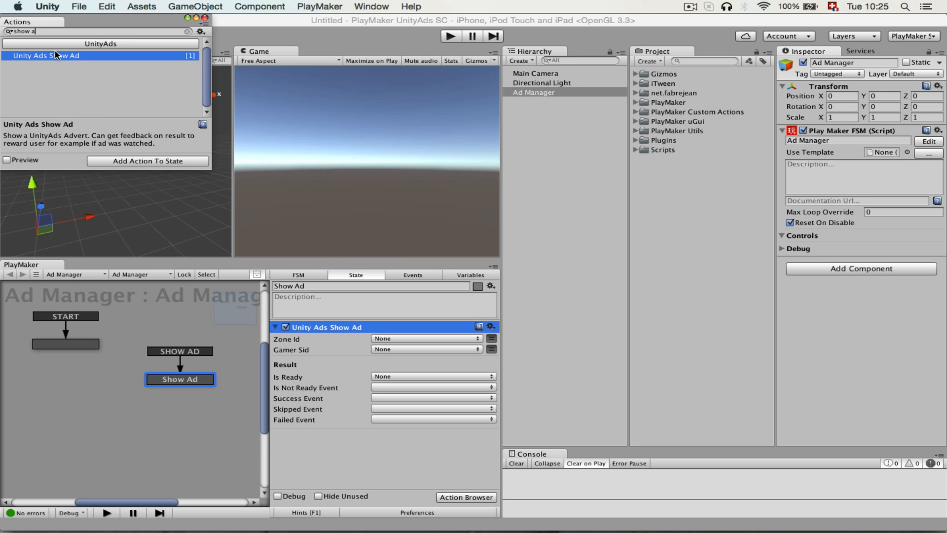
click(204, 20)
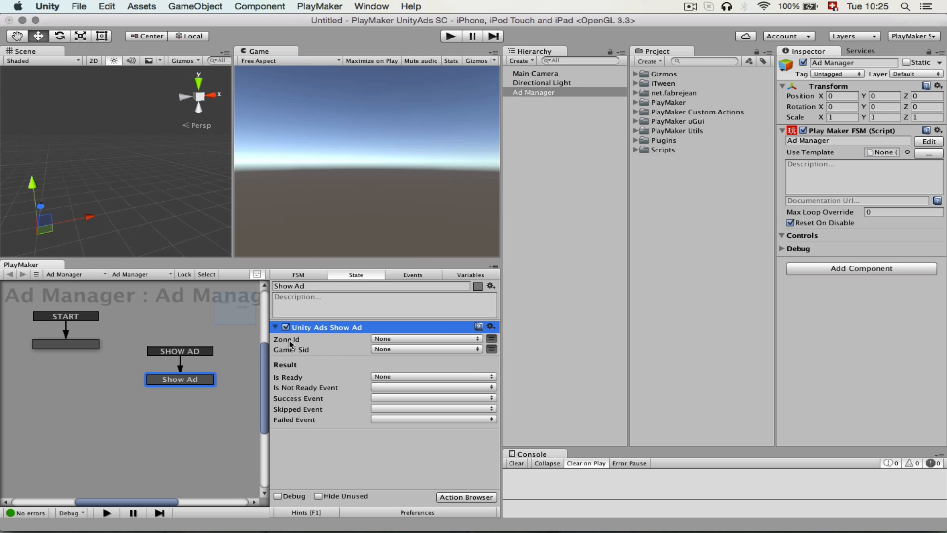
Assign a new IS NOT READY event to the action's Is Not Ready Event and add its transition to the Show Ad state.
mouse_move(301, 351)
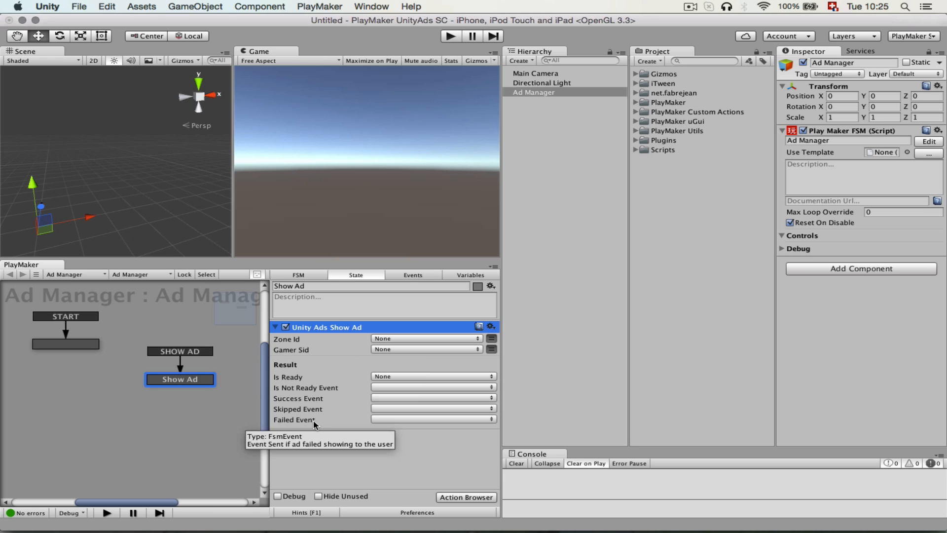
click(398, 388)
click(437, 460)
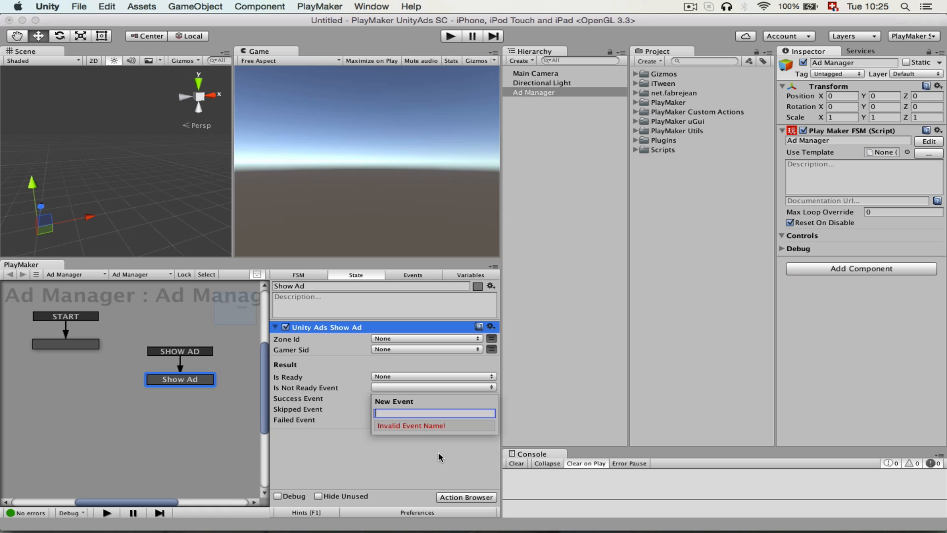
text(IS NOT READY)
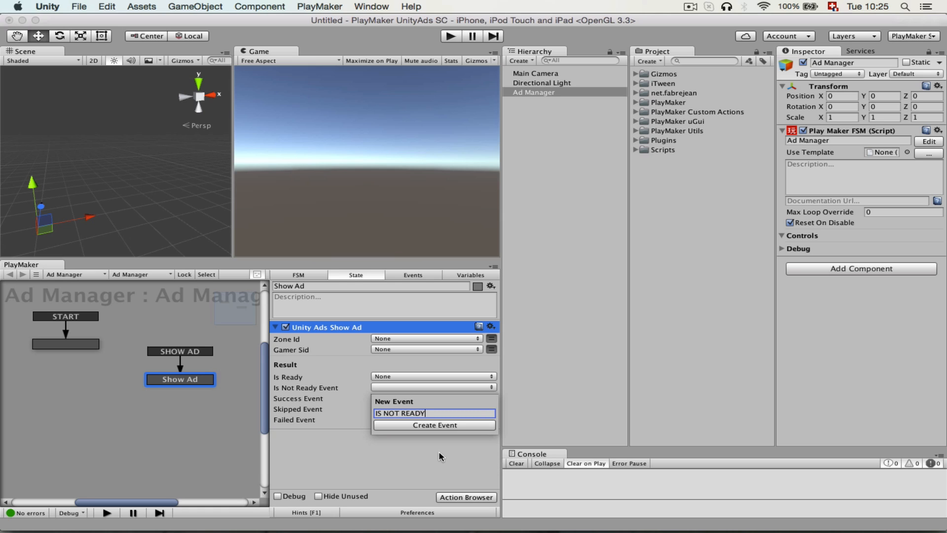
key(Return)
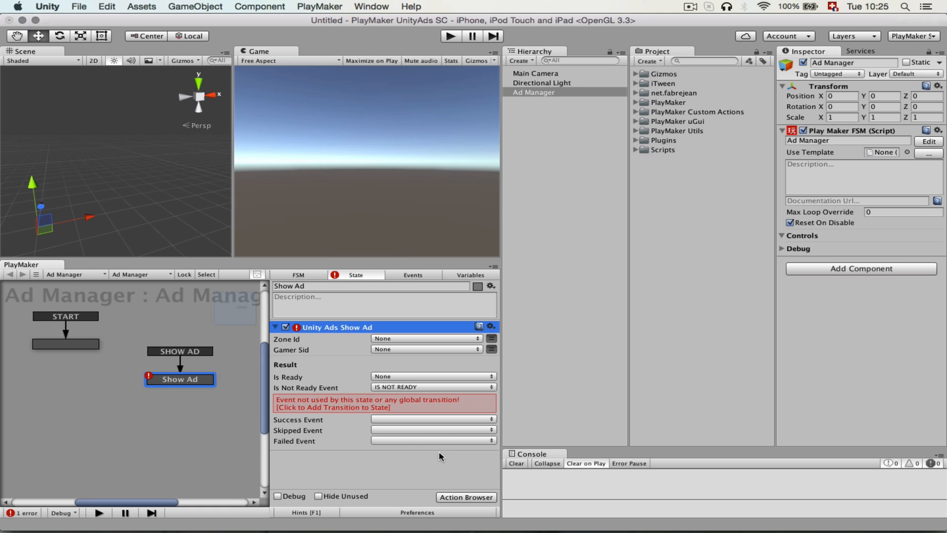
click(395, 399)
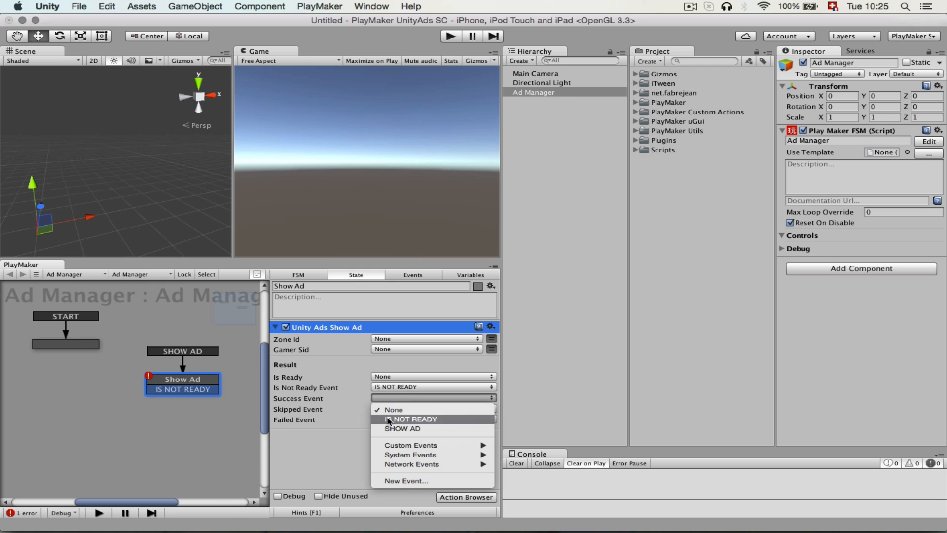
Assign a new SUCCESS event to the action's Success Event and add its transition to the Show Ad state.
click(403, 484)
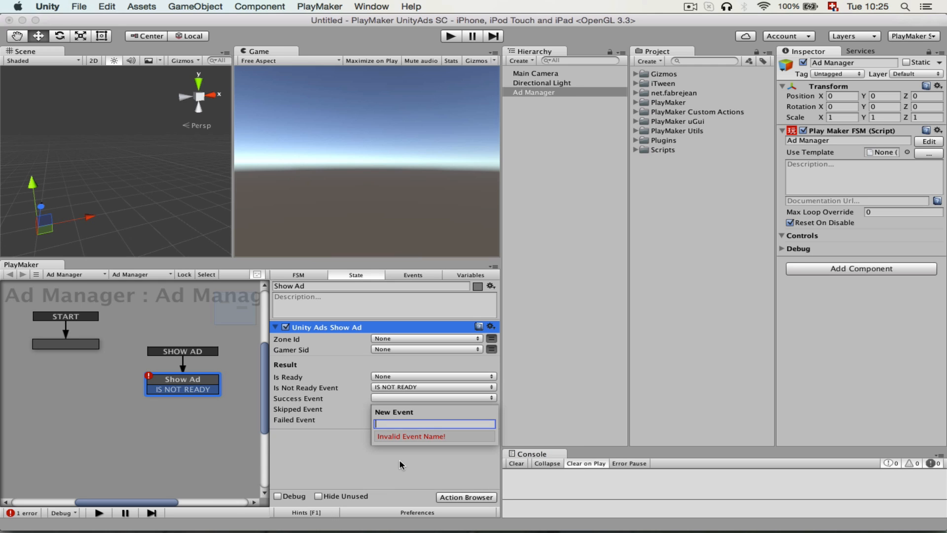
text(SUCCESS)
key(Return)
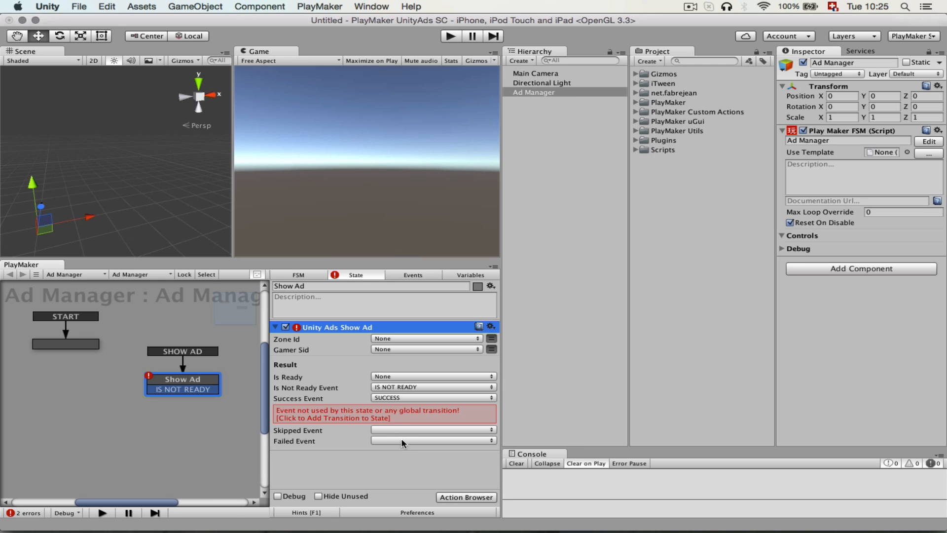
click(387, 398)
click(357, 402)
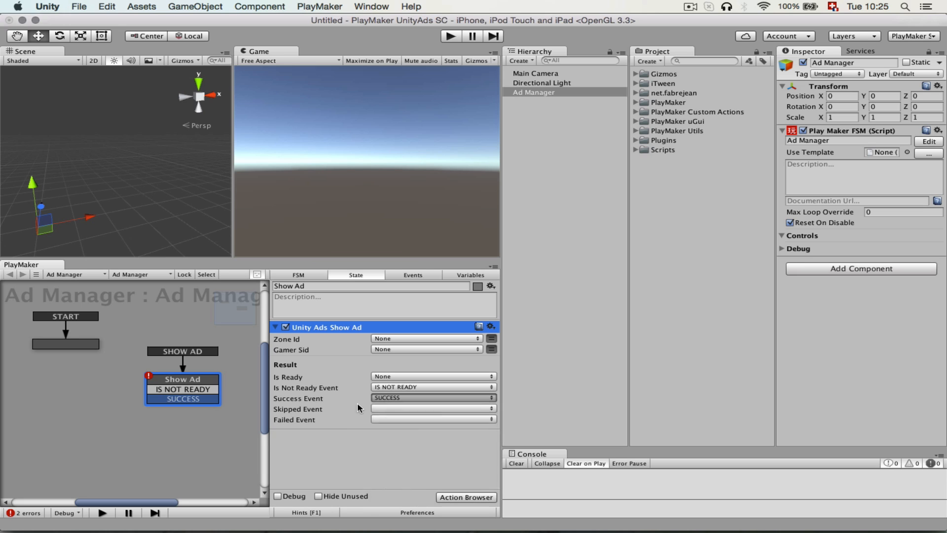
Assign a new SKIPPED event to the action's Skipped Event and add its transition to the Show Ad state.
click(378, 408)
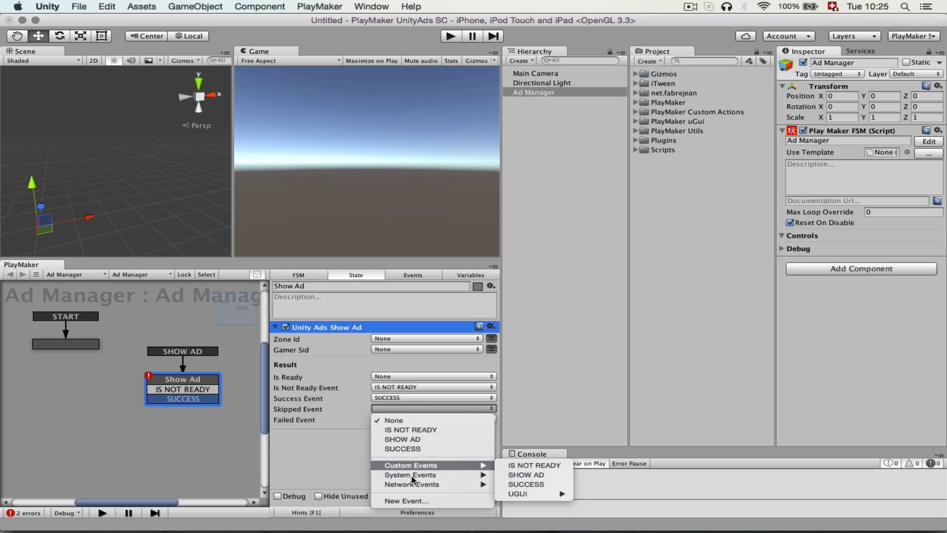
click(407, 501)
text(SKIPE)
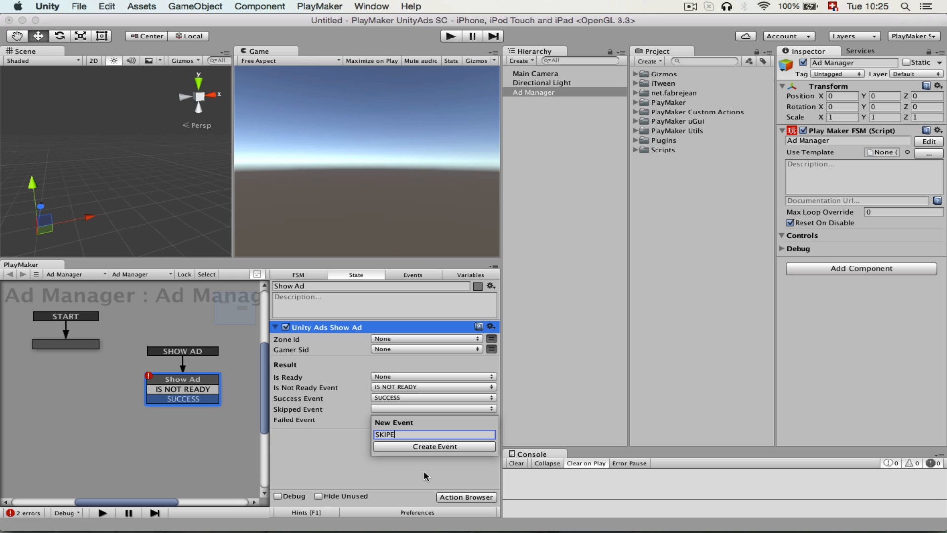
key(BackSpace)
text(PED)
key(Return)
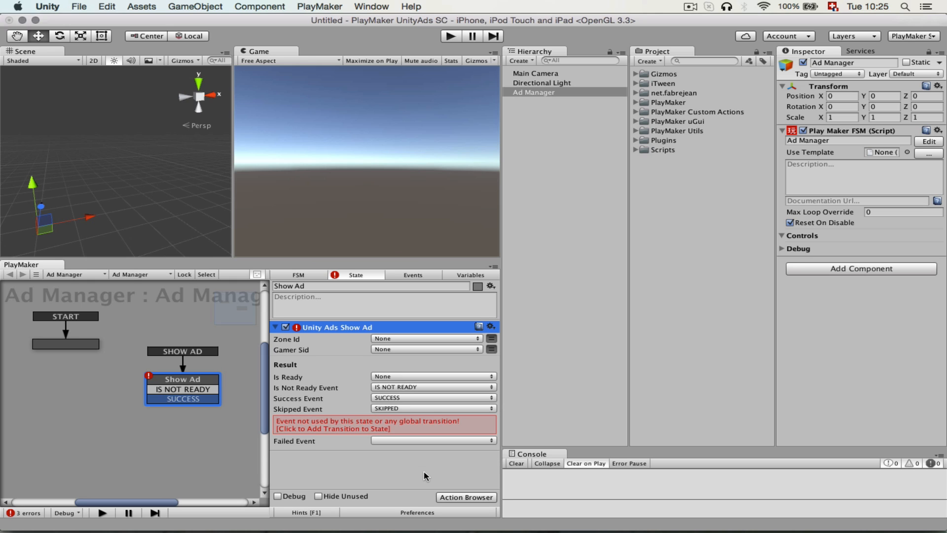
click(376, 429)
Assign a new FAILED event to the action's Failed Event and add its transition to the Show Ad state.
click(390, 420)
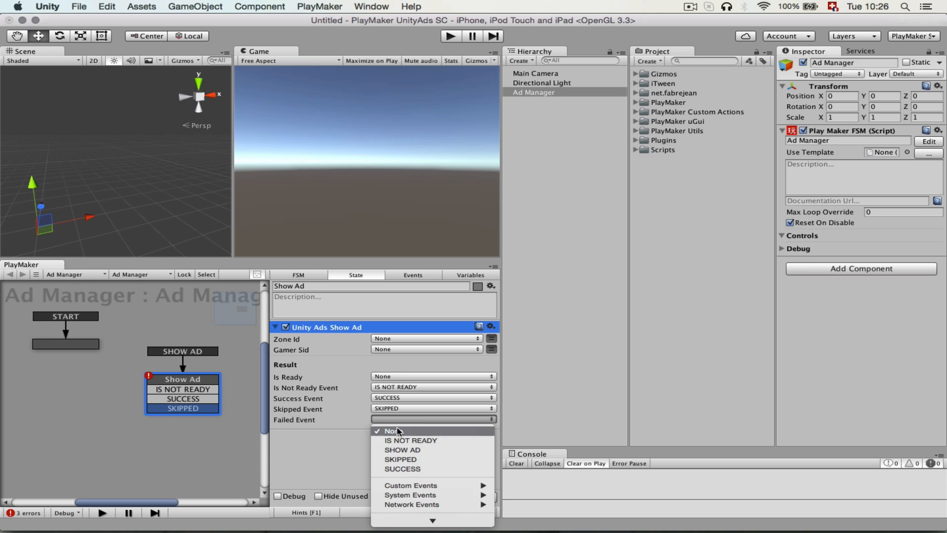
click(409, 517)
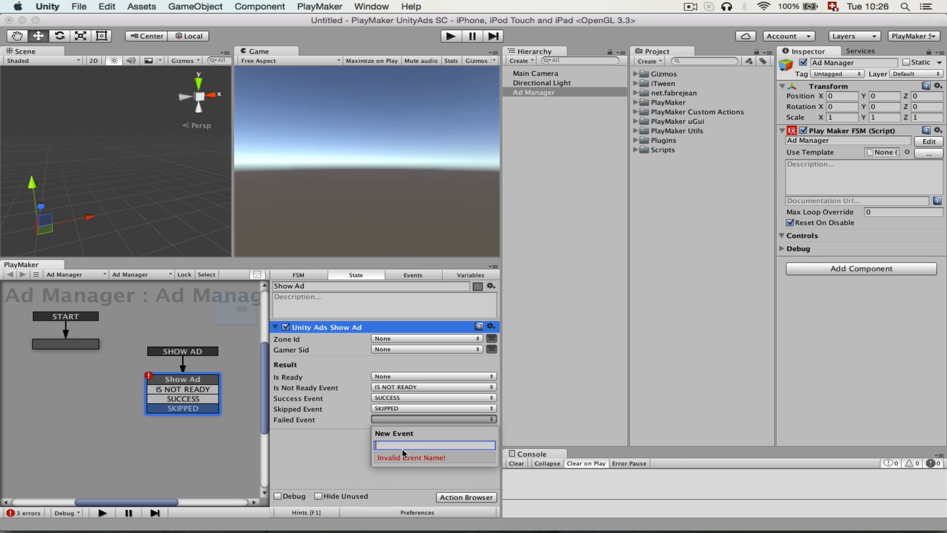
text(FAILED)
key(Return)
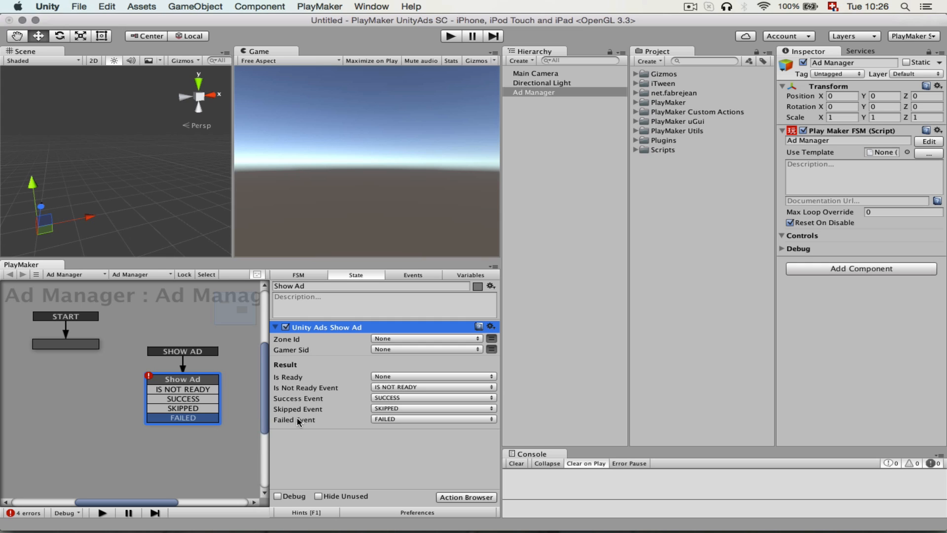
Link each of the Show Ad state's four transitions to its own new state and move Show Ad below the START state.
mouse_move(311, 393)
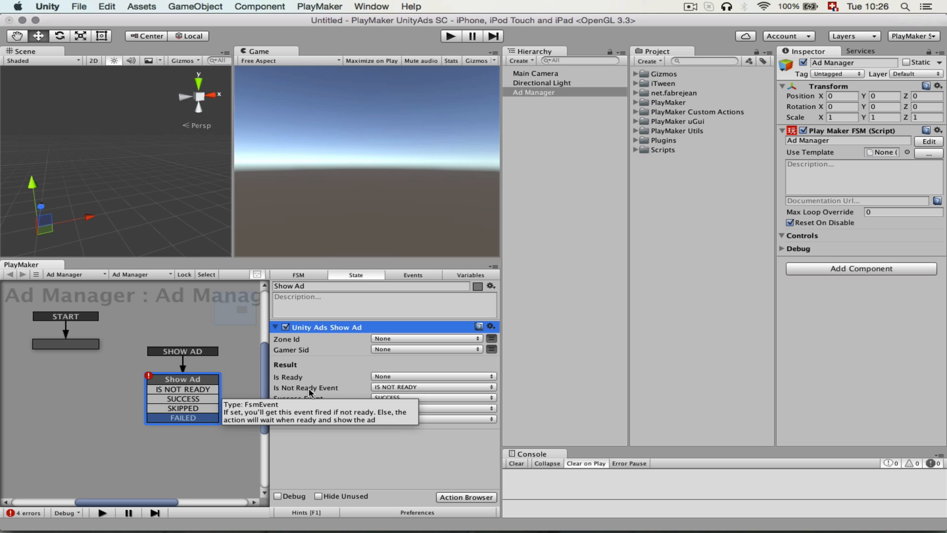
mouse_move(193, 377)
mouse_down()
mouse_move(140, 377)
mouse_move(162, 389)
mouse_move(203, 370)
mouse_up()
drag(165, 398, 188, 434)
click(155, 419)
drag(130, 379, 60, 408)
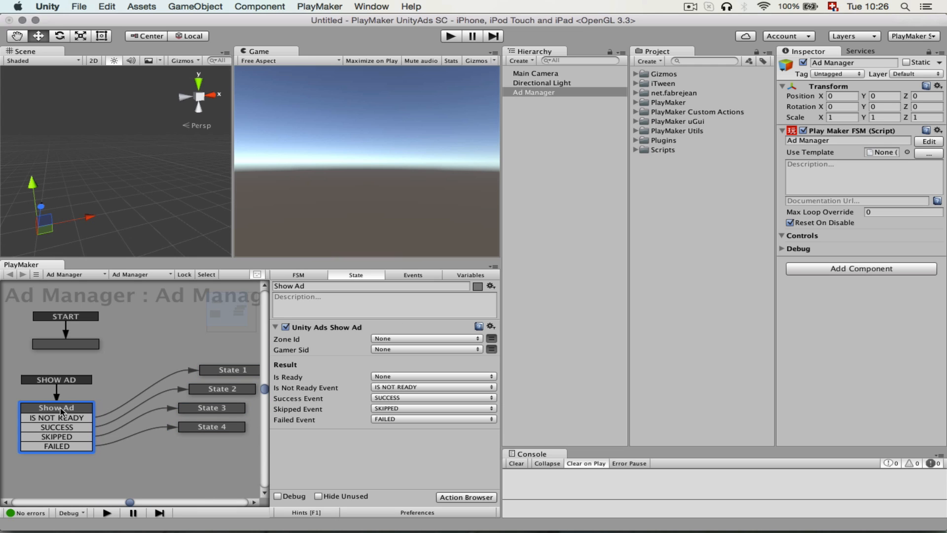
Place the state linked from the FAILED transition beside it and rename that state Failed.
click(193, 432)
drag(192, 431, 141, 459)
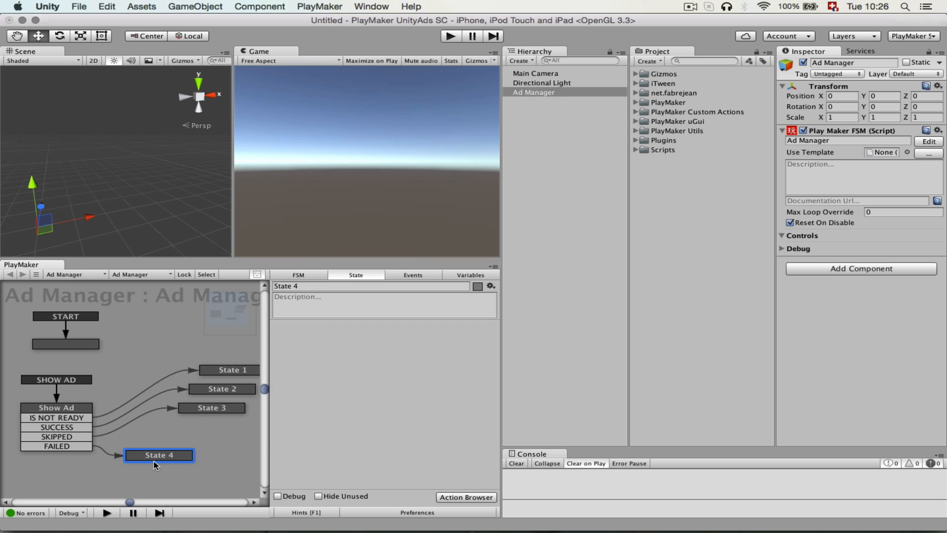
click(305, 286)
text(Fail)
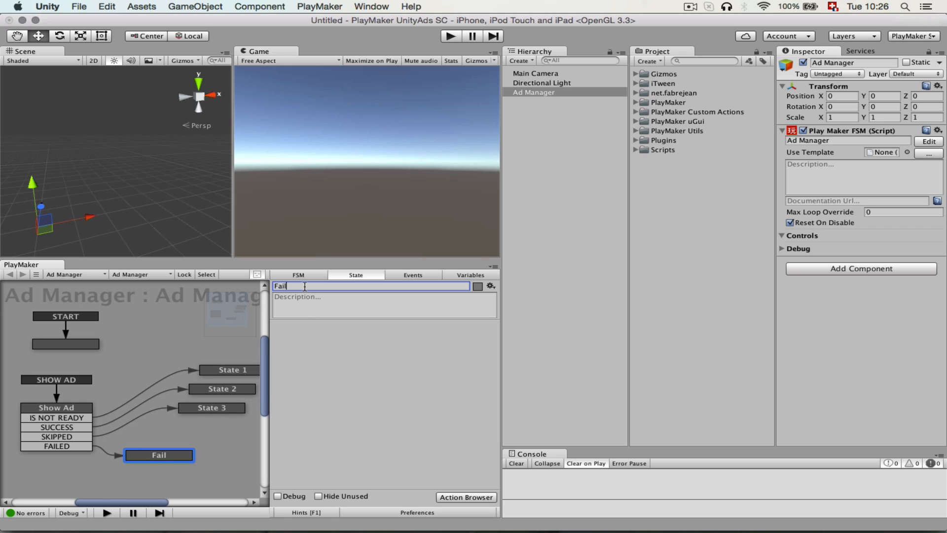
text(ed)
Place the state linked from the SKIPPED transition above Failed and rename it Skipped.
drag(222, 407, 175, 436)
click(310, 286)
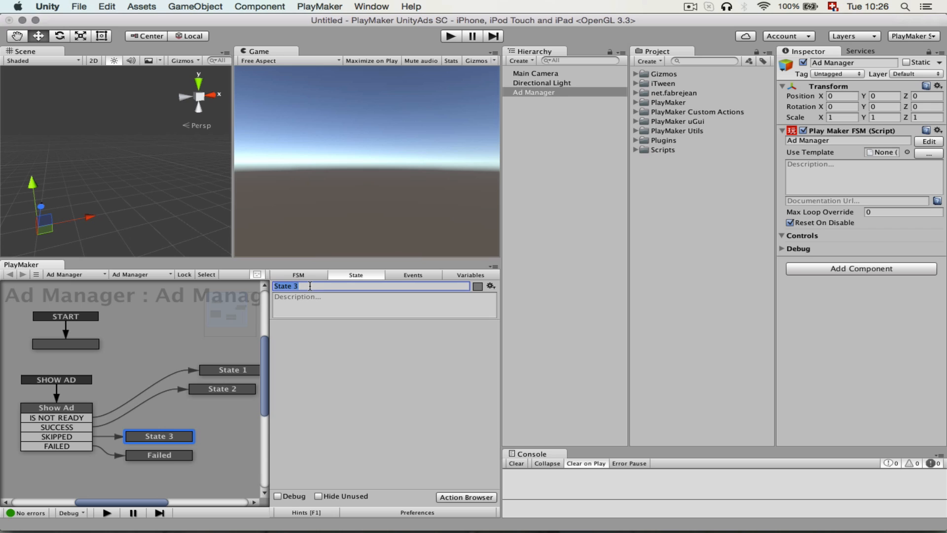
text(Skipped)
Place the state linked from the SUCCESS transition above Skipped and rename it Success.
drag(217, 389, 159, 420)
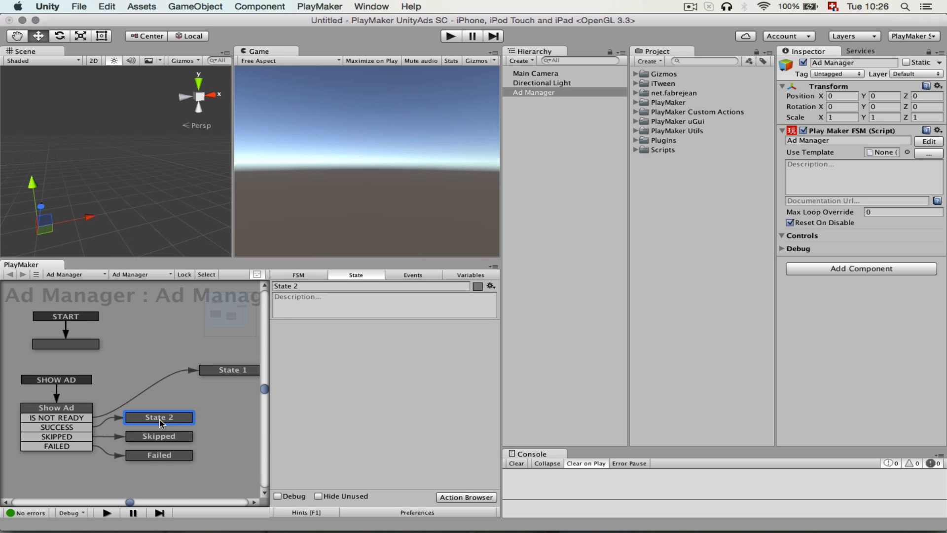
click(303, 286)
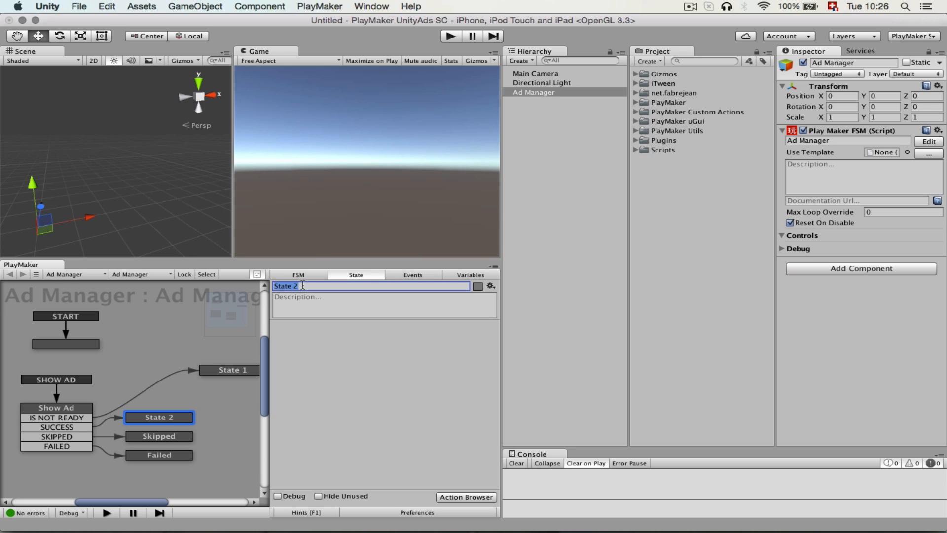
text(Success)
Place the state linked from the IS NOT READY transition above Success and rename it Not Ready.
drag(225, 376, 161, 404)
click(303, 286)
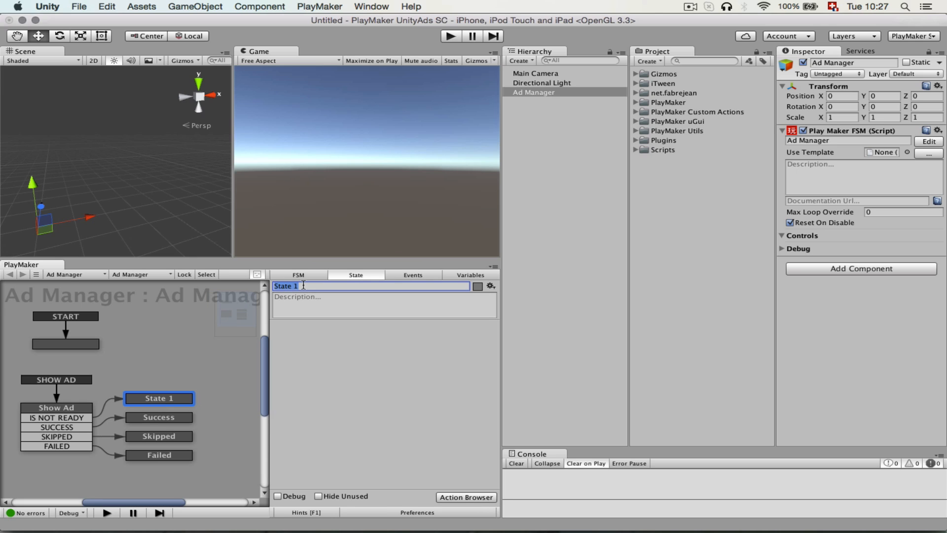
text(Not Ready)
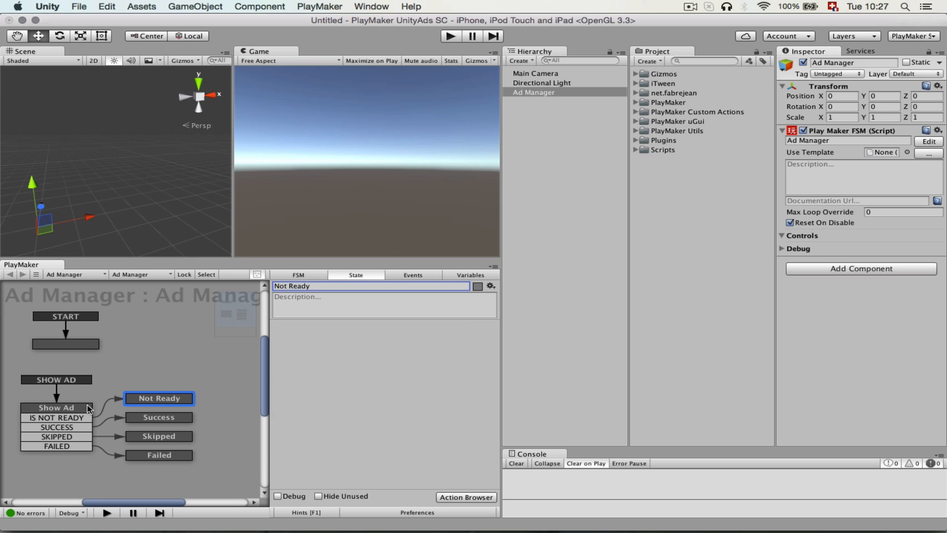
Expose the SHOW AD event of the Ad Manager FSM as an Inspector control.
click(70, 408)
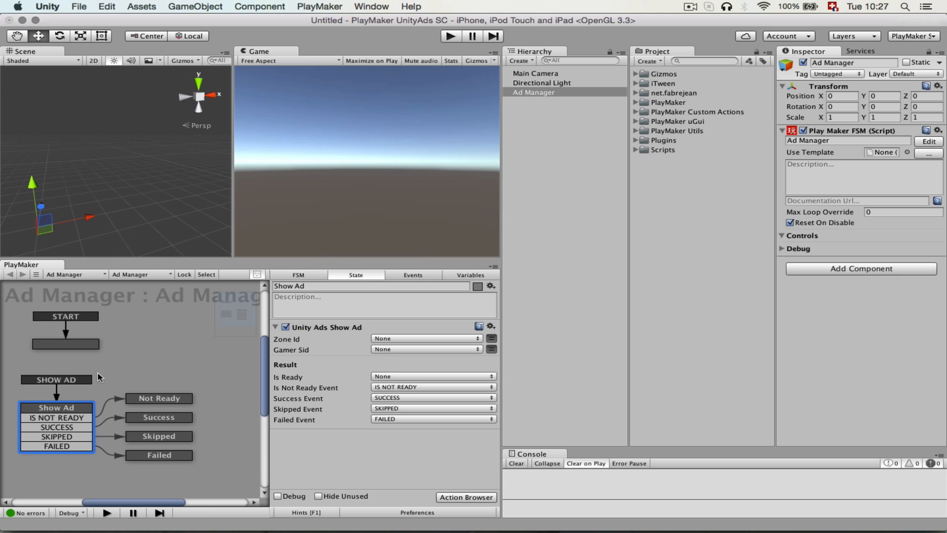
click(399, 275)
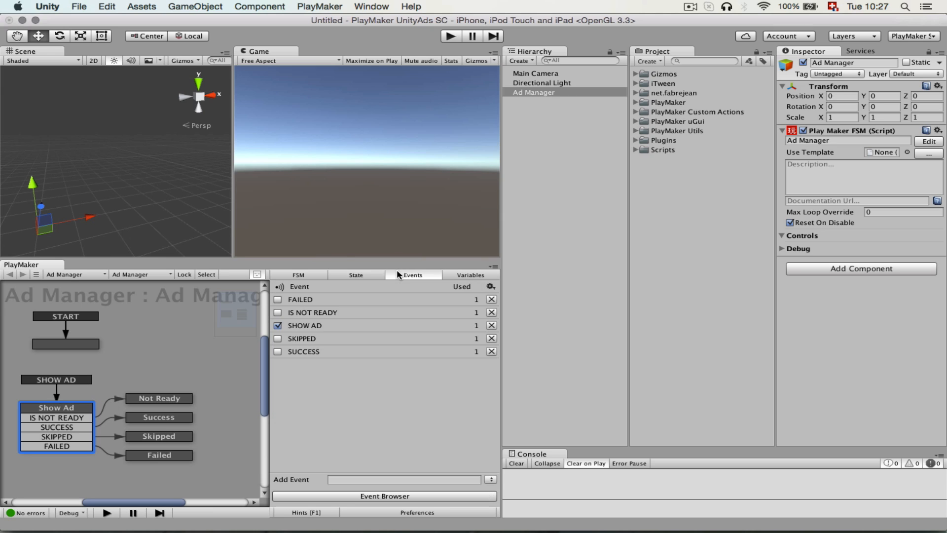
click(312, 326)
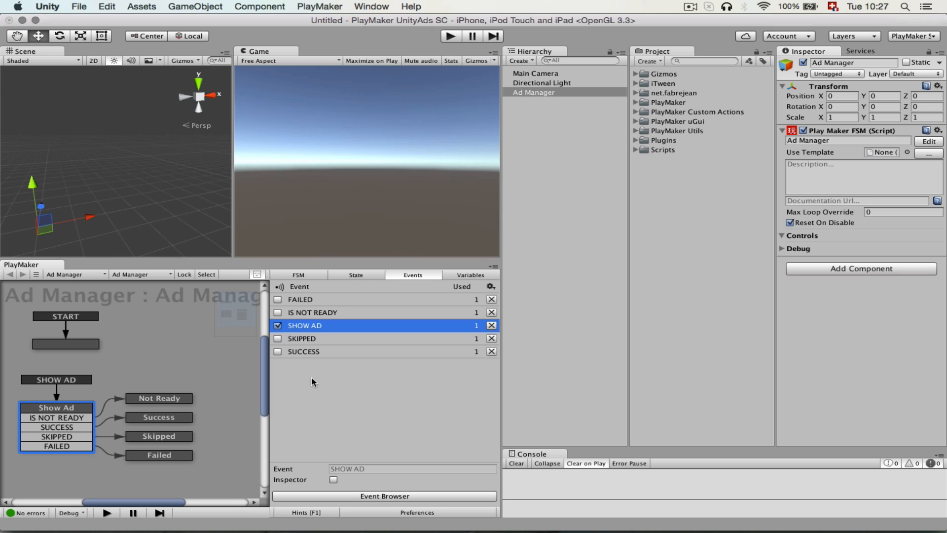
click(334, 479)
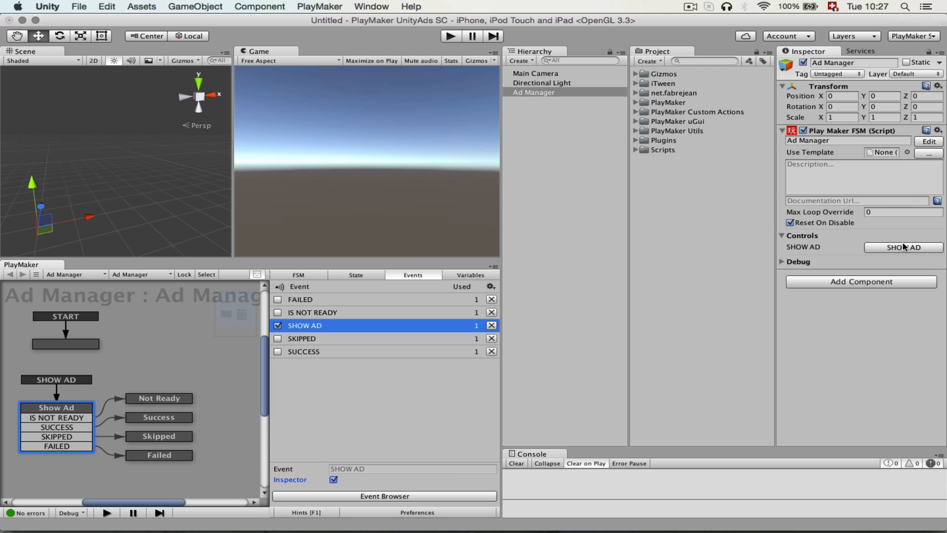
Test the FSM in Play mode by triggering SHOW AD from the Inspector, close the placeholder ad and stop playing.
click(452, 36)
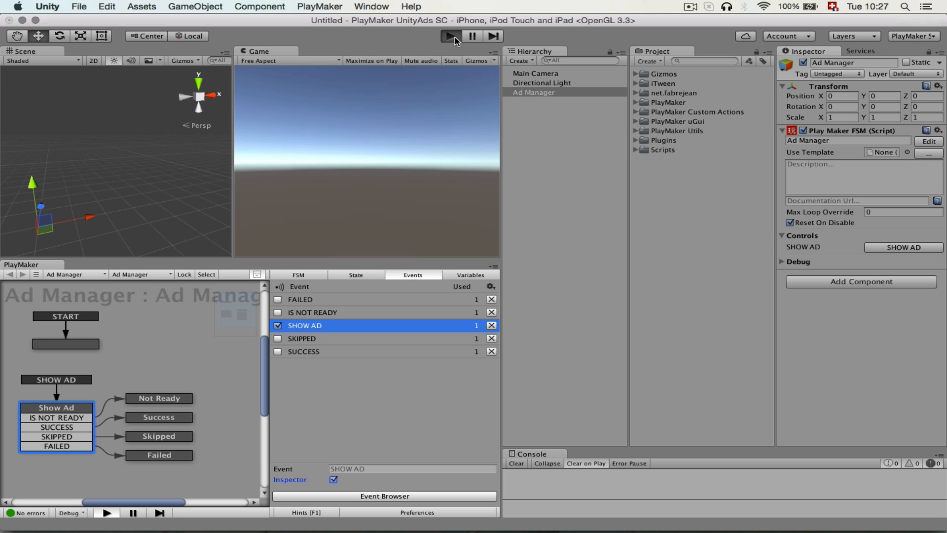
click(888, 247)
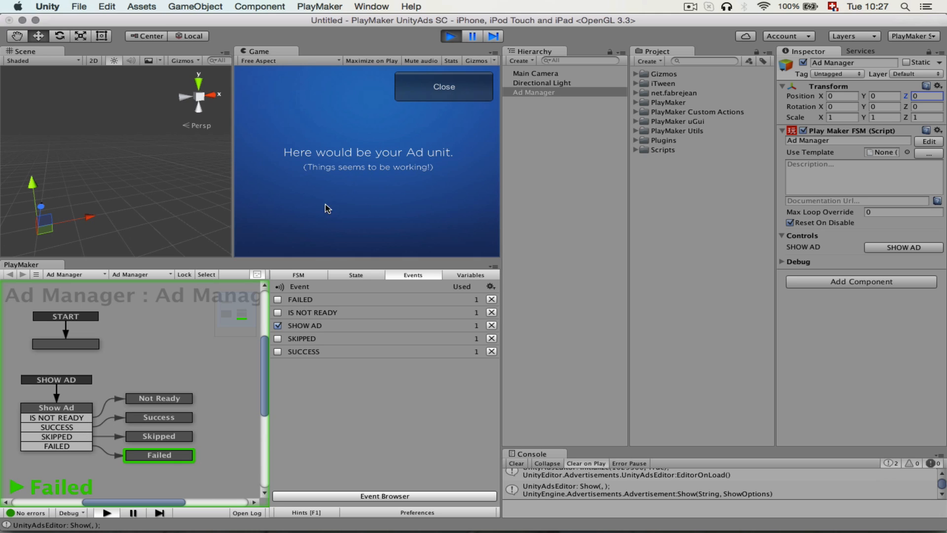
click(454, 89)
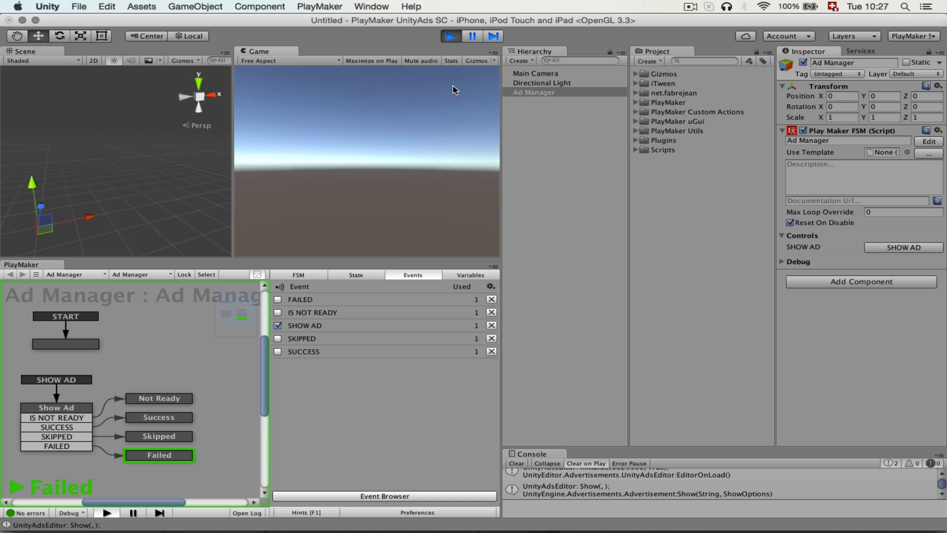
click(450, 37)
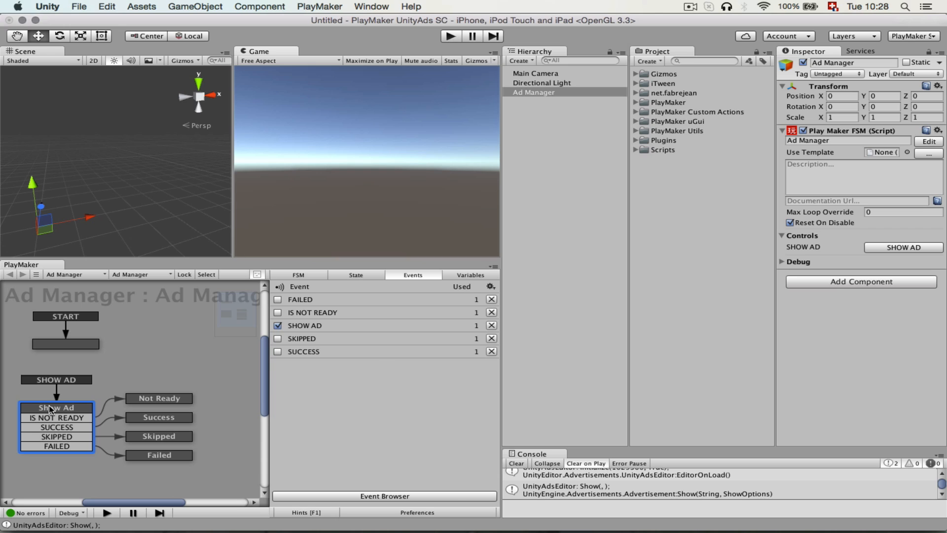
Clear the console messages and deselect the Ad Manager object.
click(51, 407)
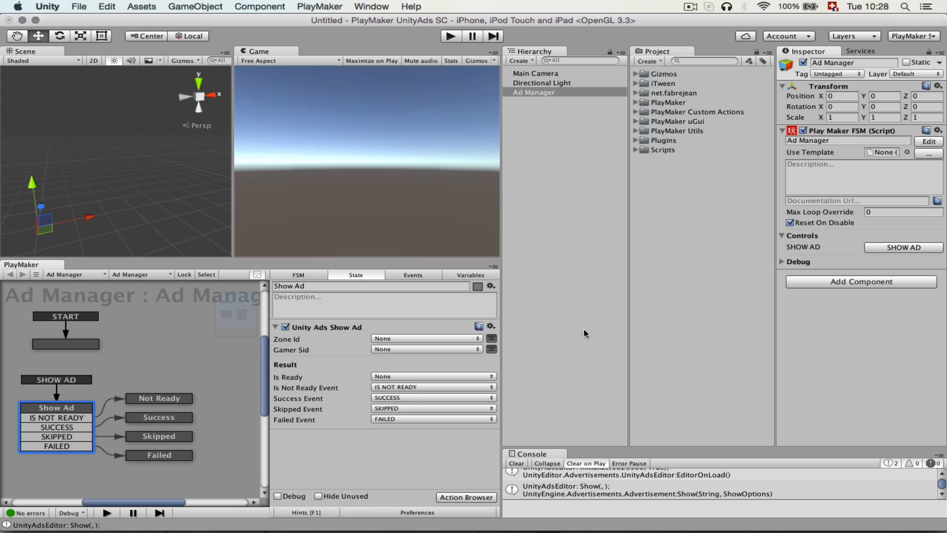
click(516, 466)
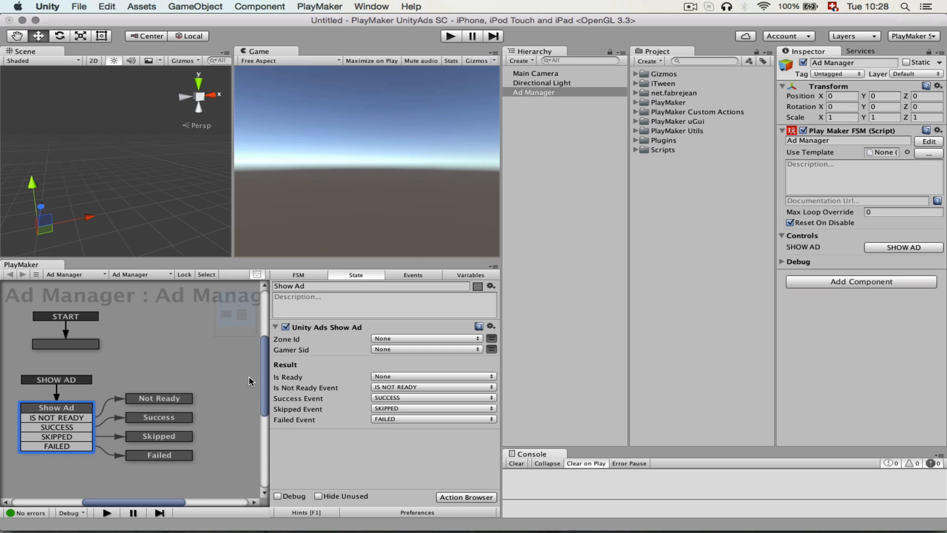
click(579, 157)
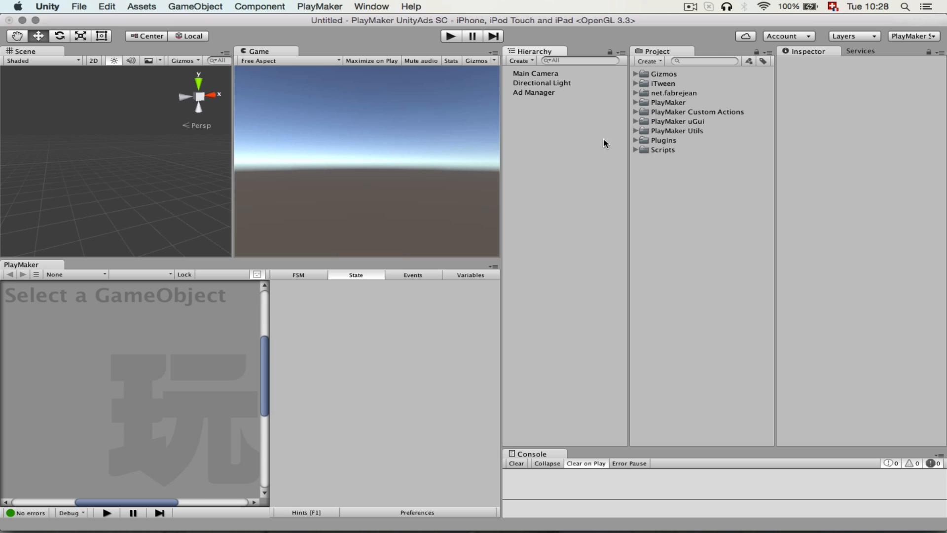
Add the Playmaker UGui prefab from the PlayMaker uGui Prefabs folder to the scene hierarchy.
click(636, 122)
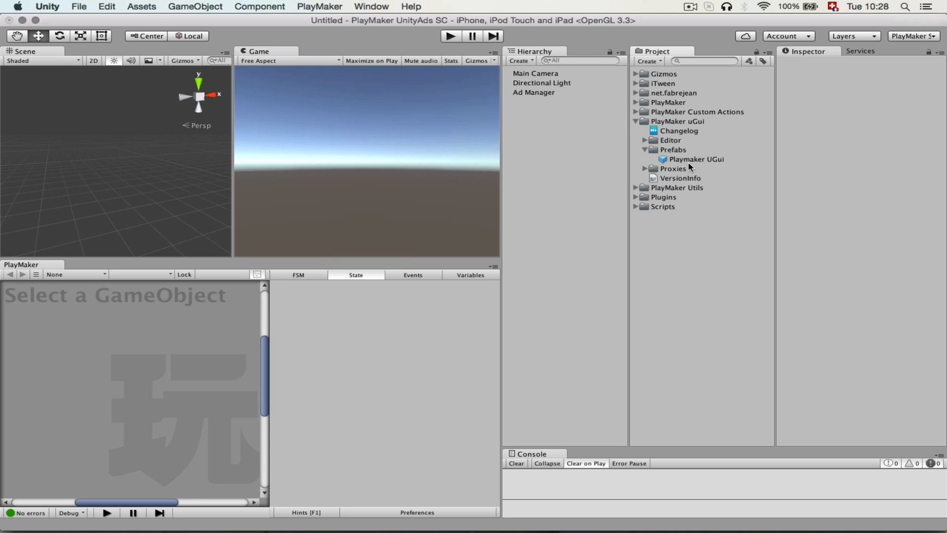
drag(690, 163, 566, 154)
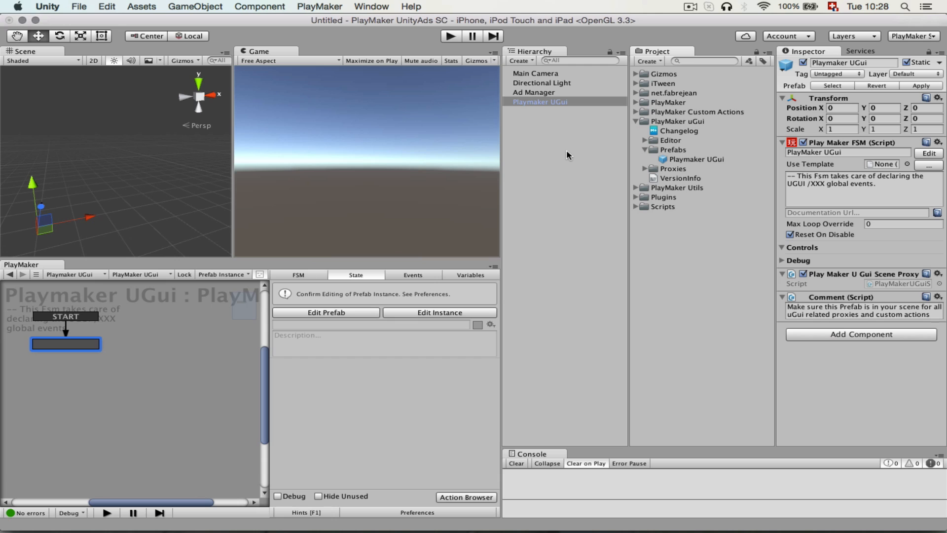
click(567, 151)
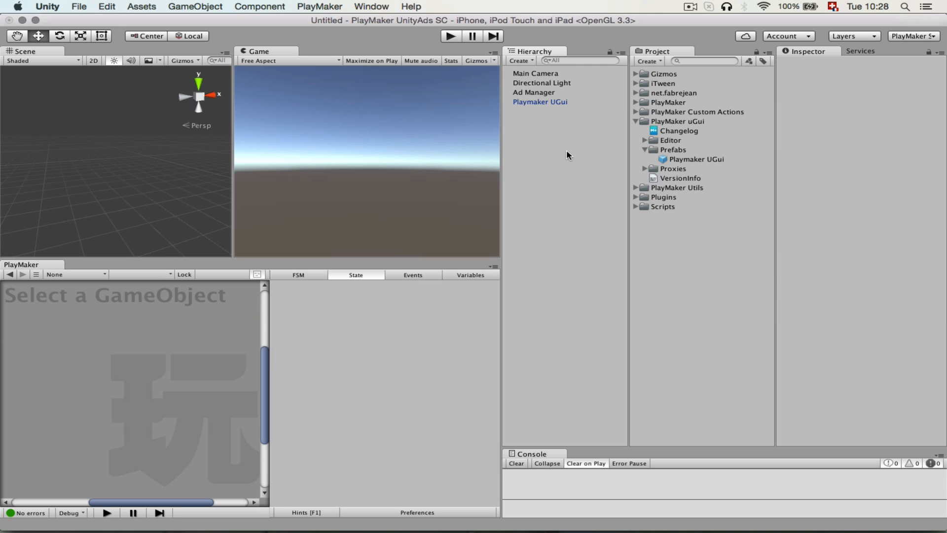
Add a UI Button to the scene.
click(202, 9)
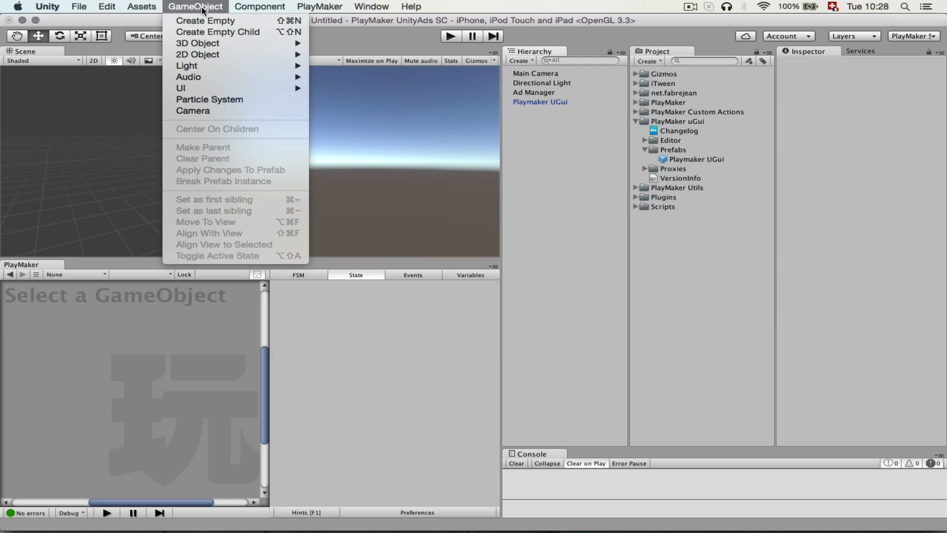
mouse_move(208, 87)
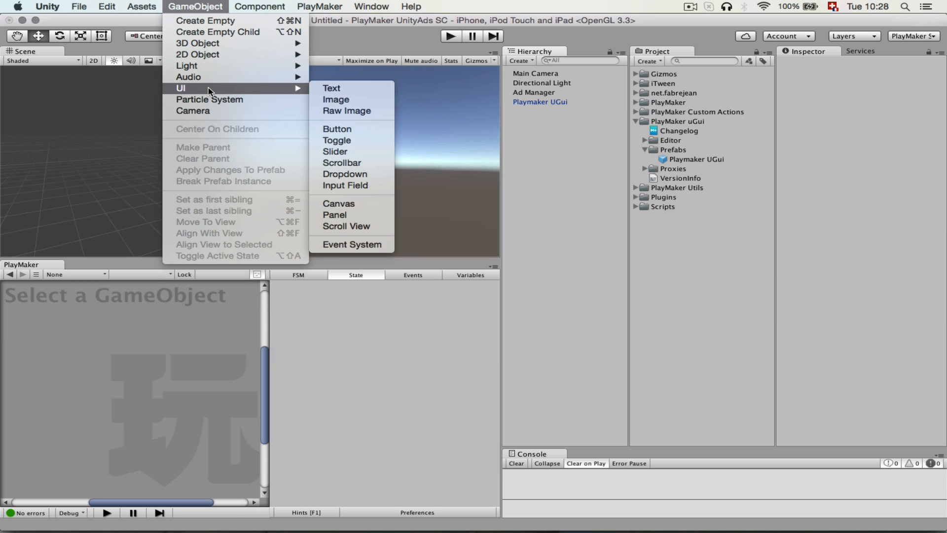
click(342, 129)
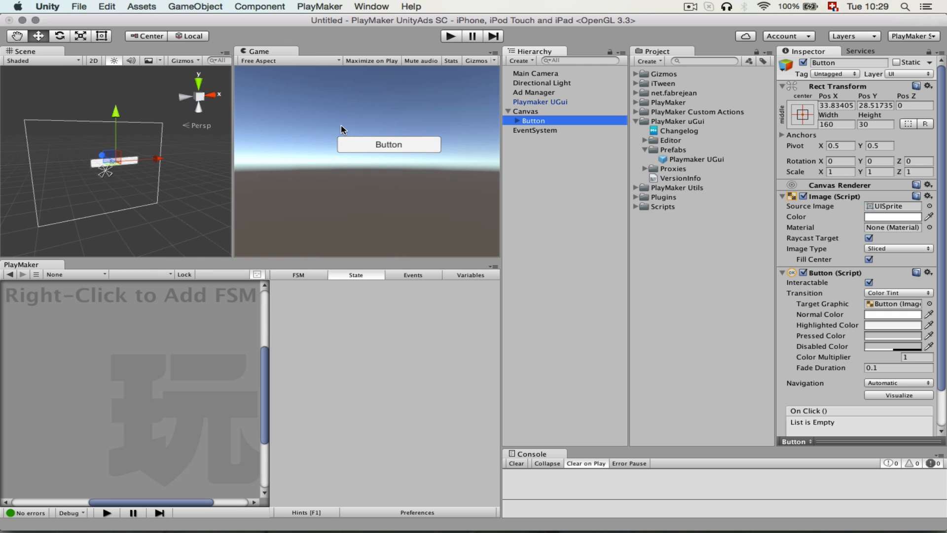
Center the button on the canvas with the middle-center anchor preset, including pivot and position, and set its height to 60.
click(813, 112)
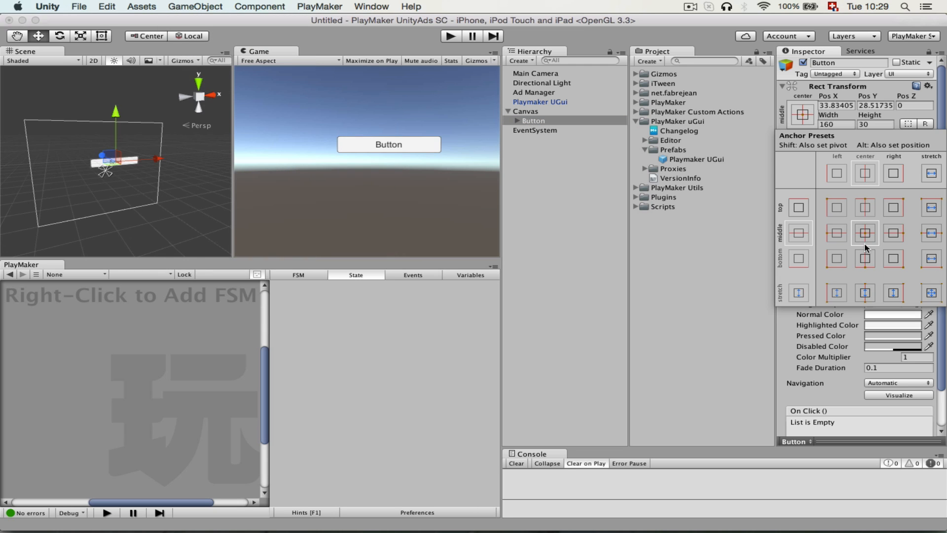
key(shift)
key(alt)
alt+shift+click(867, 235)
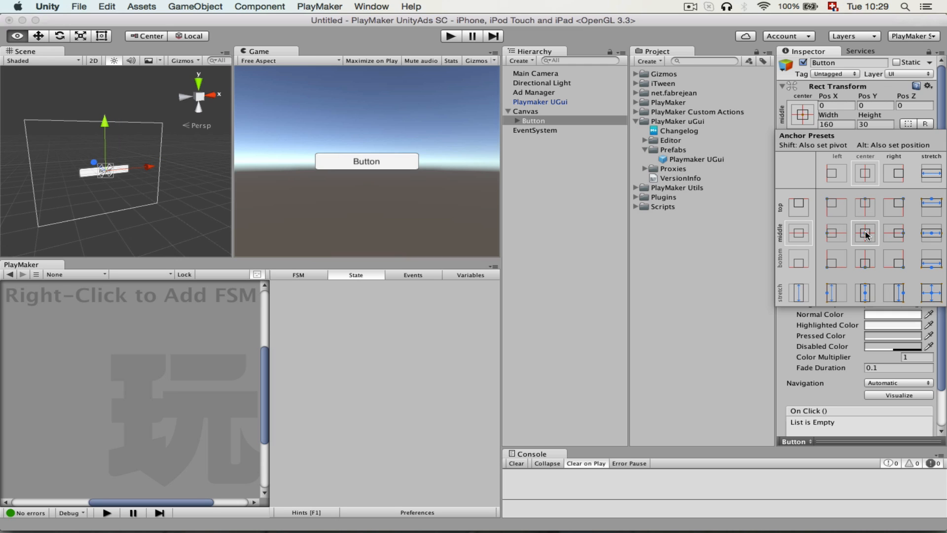
click(864, 127)
click(872, 124)
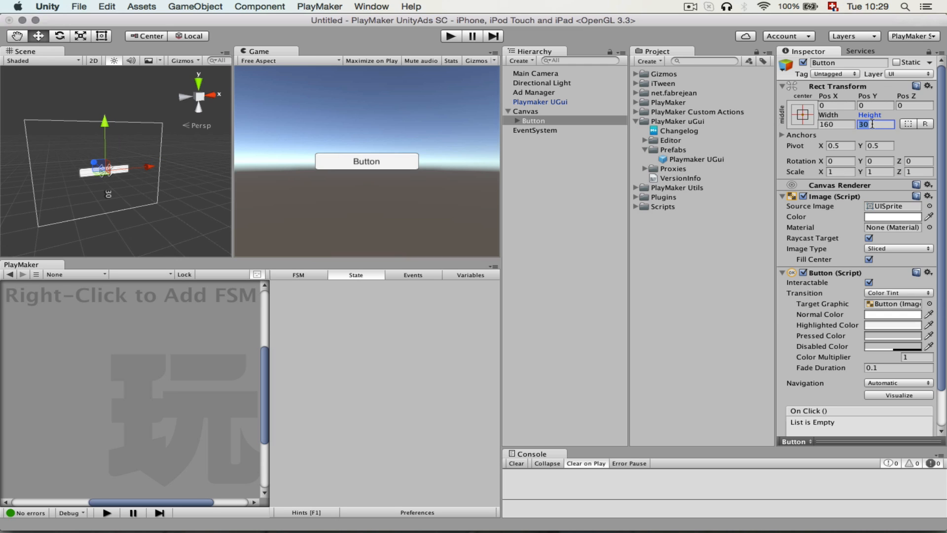
text(60)
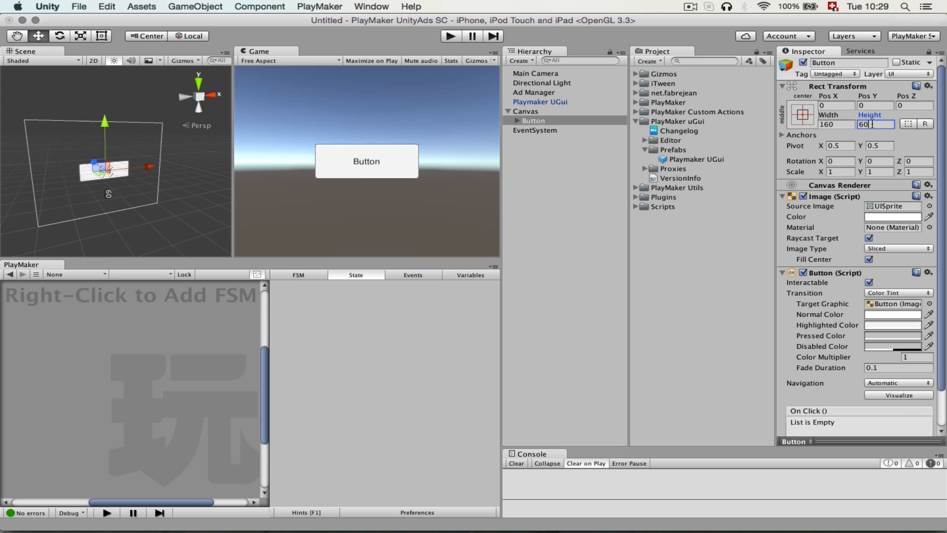
Set the font size of the button's Text child to 20.
click(517, 120)
click(541, 130)
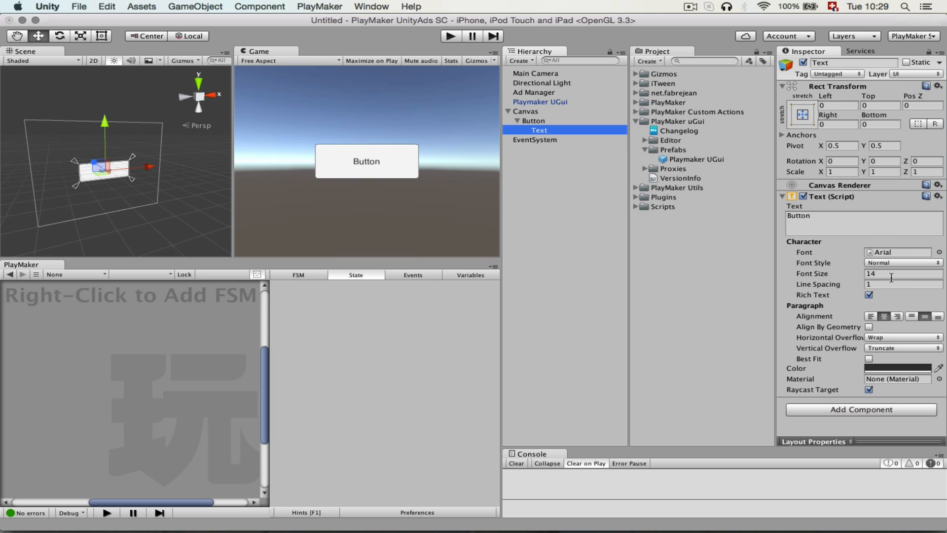
click(891, 275)
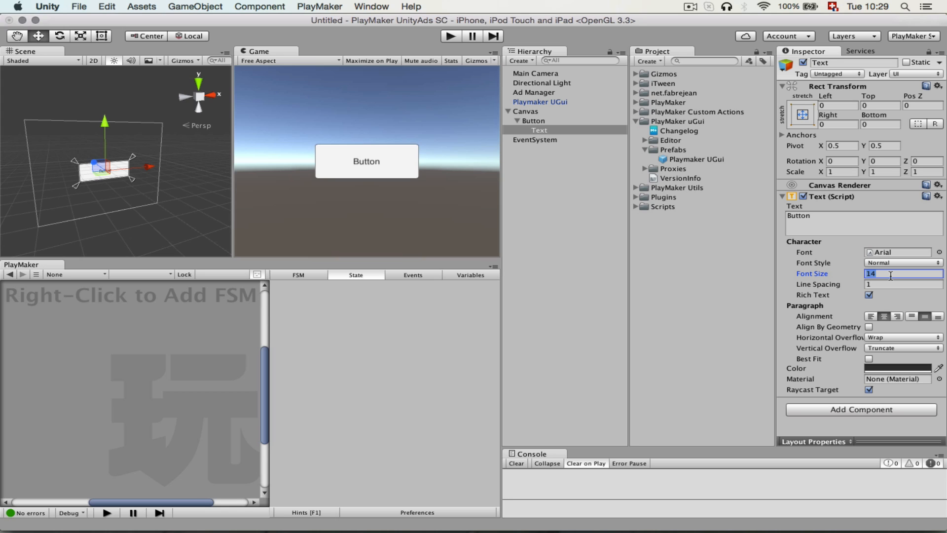
text(20)
Set the Canvas Scaler's UI Scale Mode on the Canvas to Scale With Screen Size.
click(536, 114)
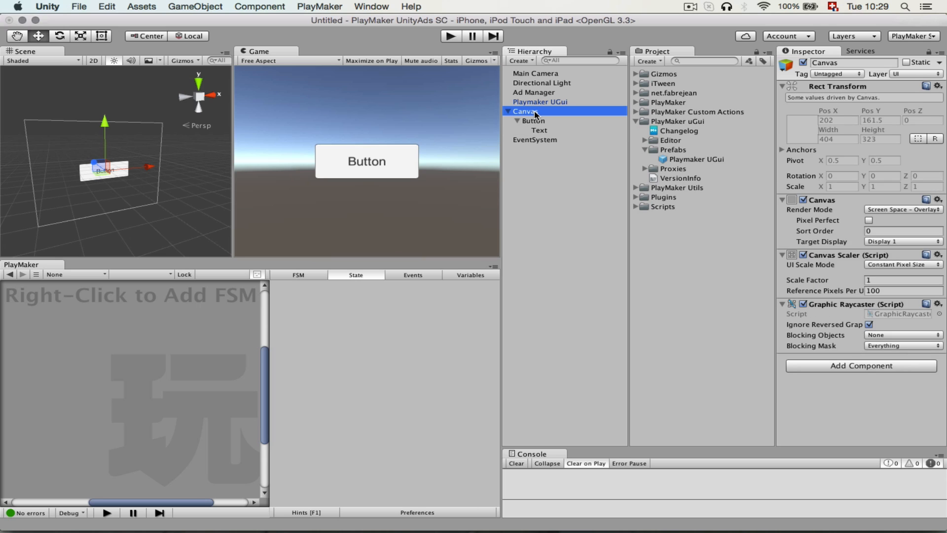
click(903, 265)
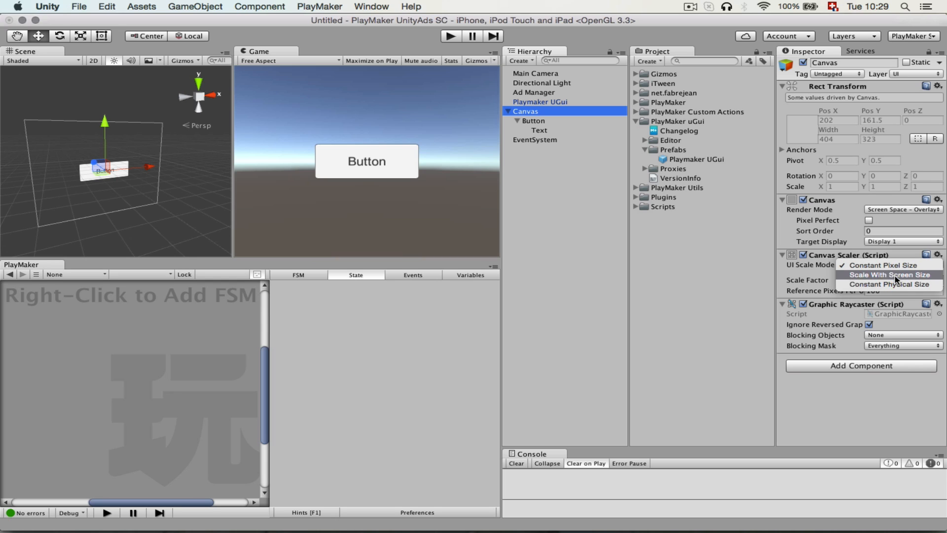
click(896, 279)
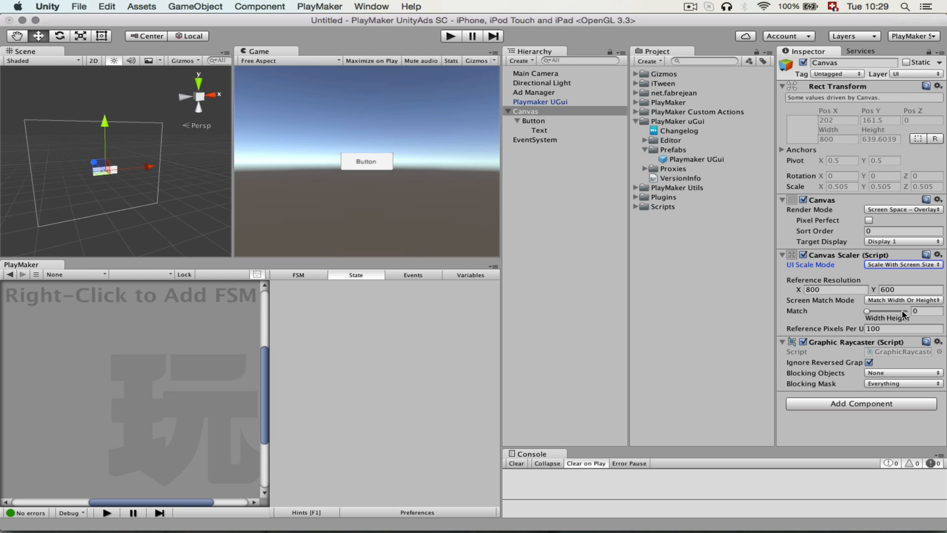
Set the Game view to iPhone Tall (320x480) and the Canvas Scaler's Reference Resolution to X 320 and Y 480.
click(298, 61)
click(310, 82)
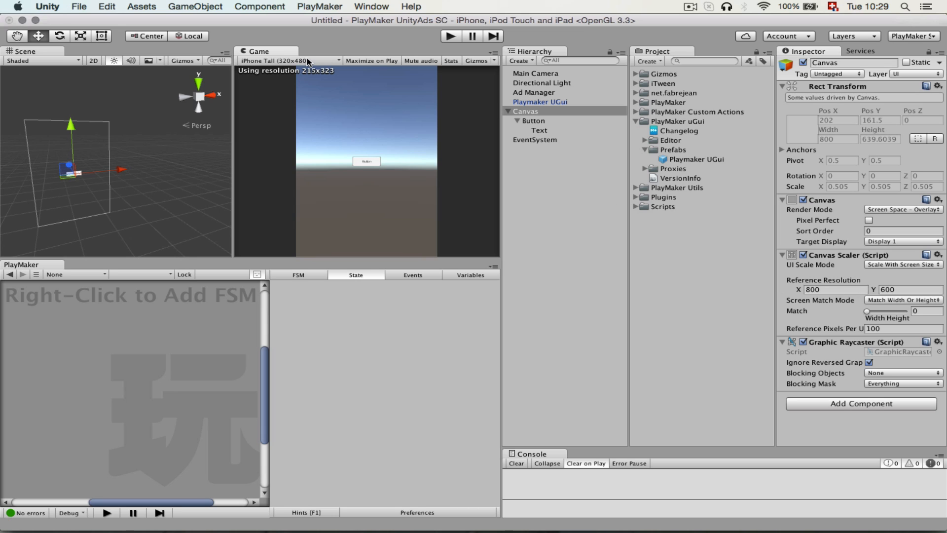
click(842, 290)
text(3)
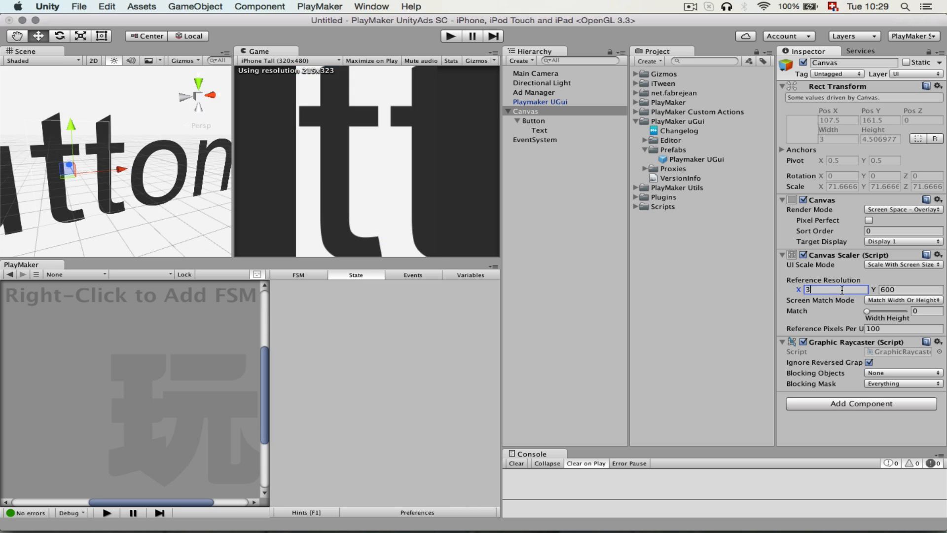
text(20)
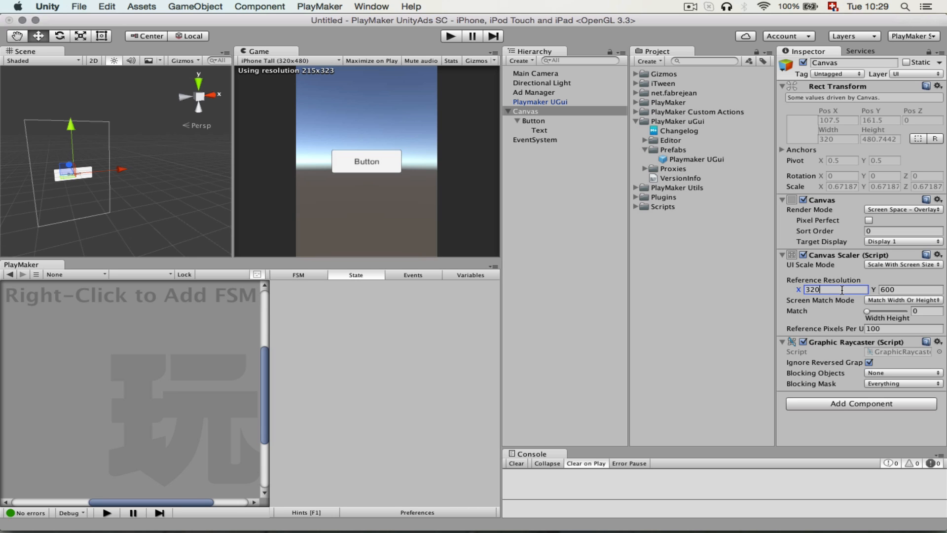
click(905, 289)
text(480)
Set the Canvas Scaler's Match value to 0.5 and make the Game view slightly taller.
click(924, 311)
text(0.5)
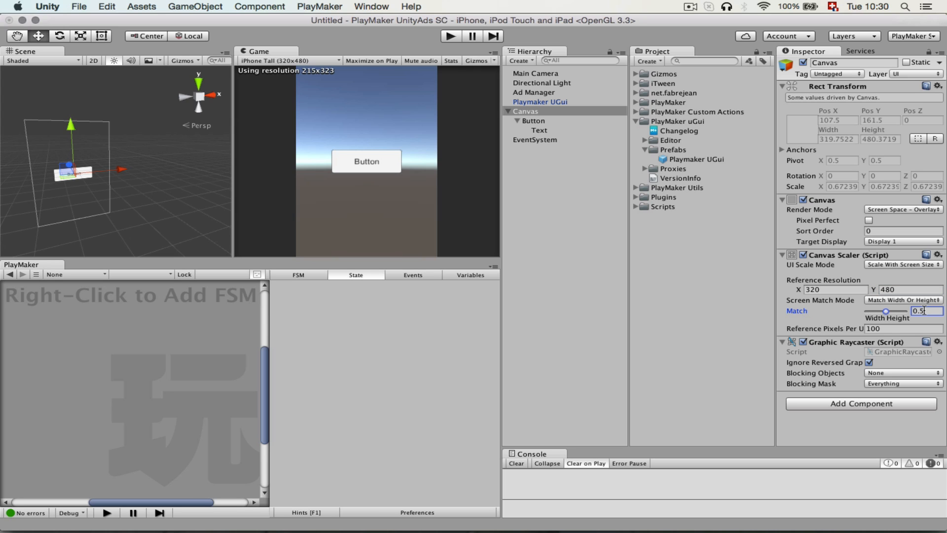
click(299, 121)
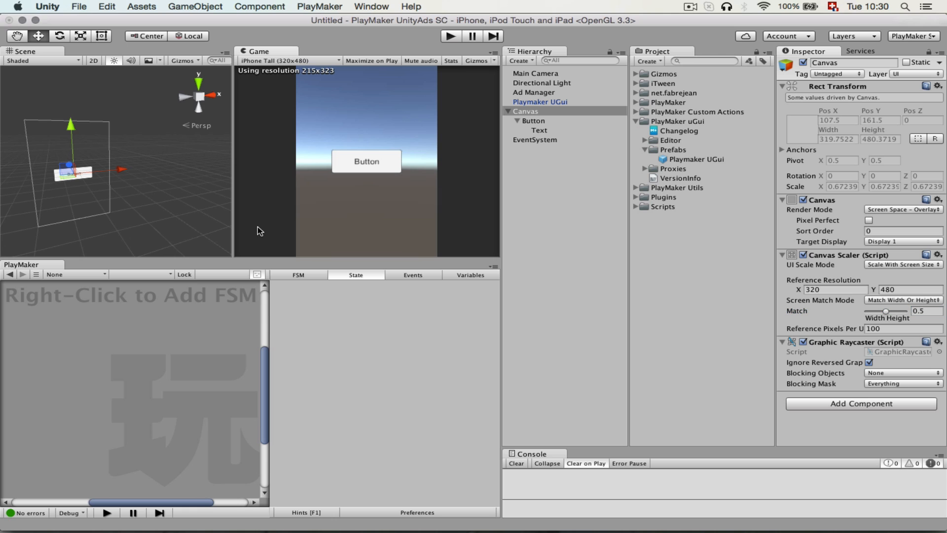
mouse_move(242, 267)
mouse_down()
mouse_move(246, 398)
mouse_move(252, 266)
mouse_move(255, 395)
mouse_move(253, 281)
mouse_up()
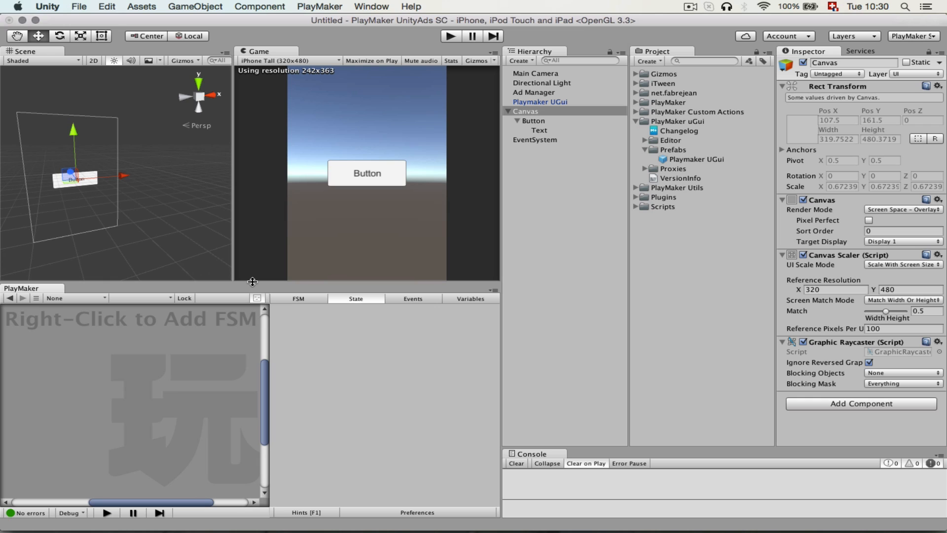
Add an On Click entry to the canvas Button with Ad Manager as its target object.
click(604, 155)
click(542, 121)
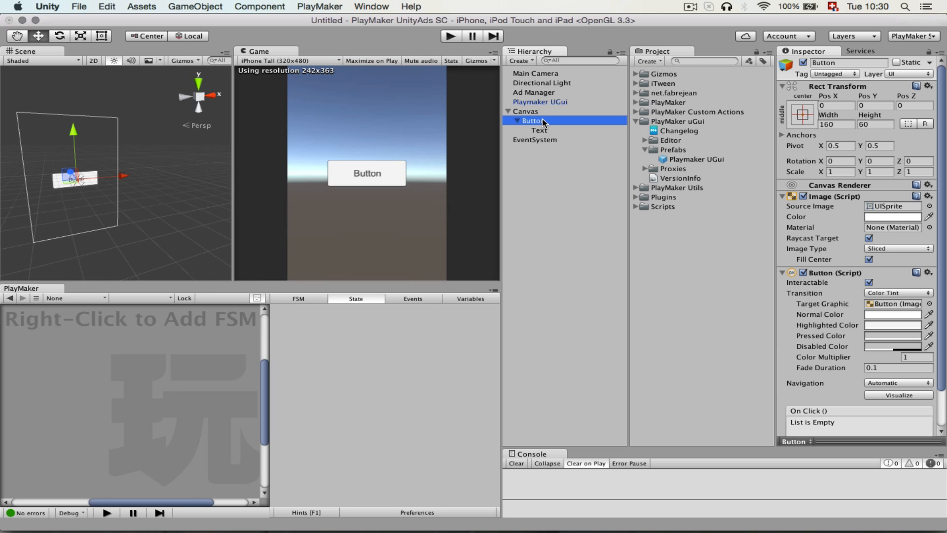
scroll(812, 236, down, 3)
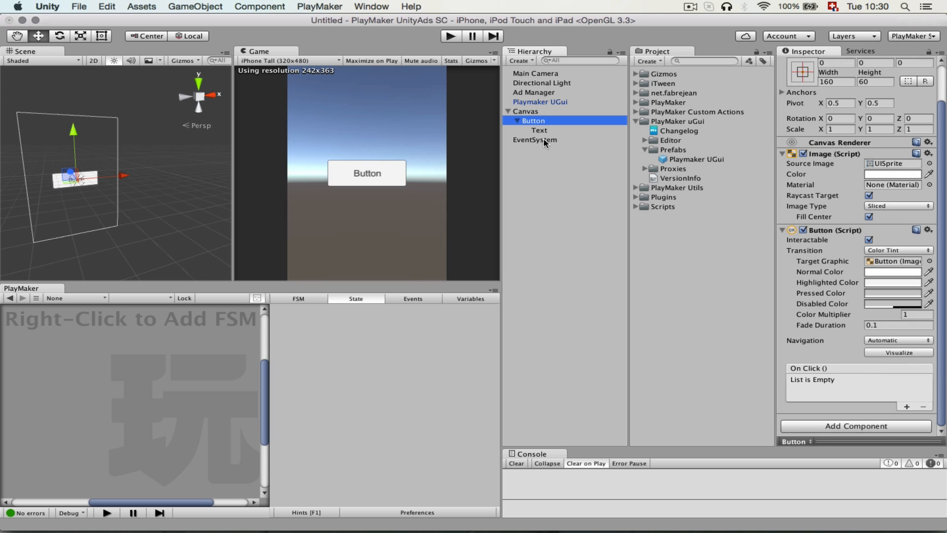
click(543, 94)
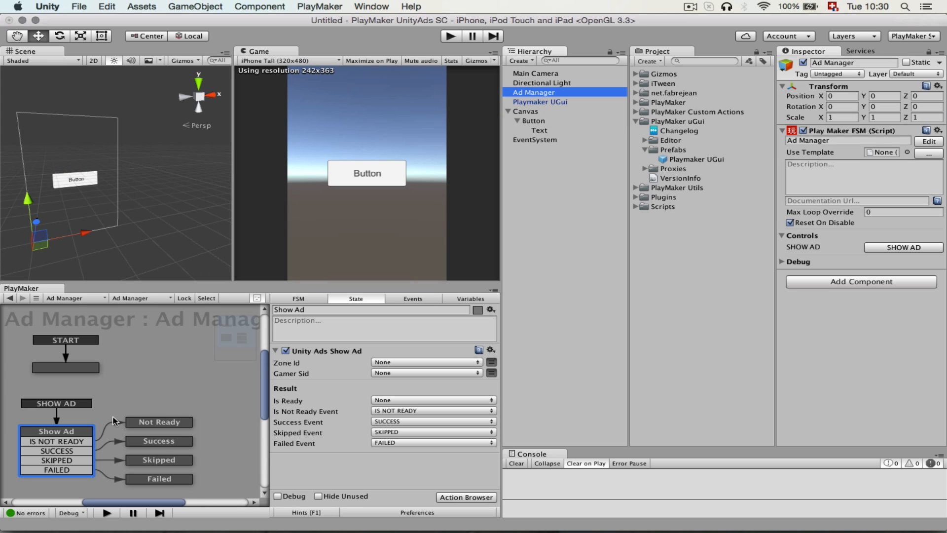
click(541, 120)
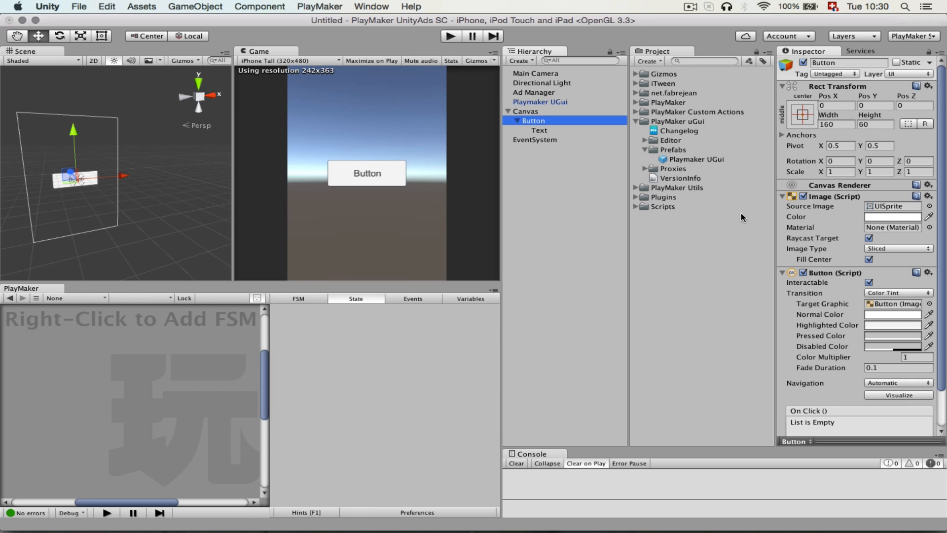
scroll(809, 302, down, 3)
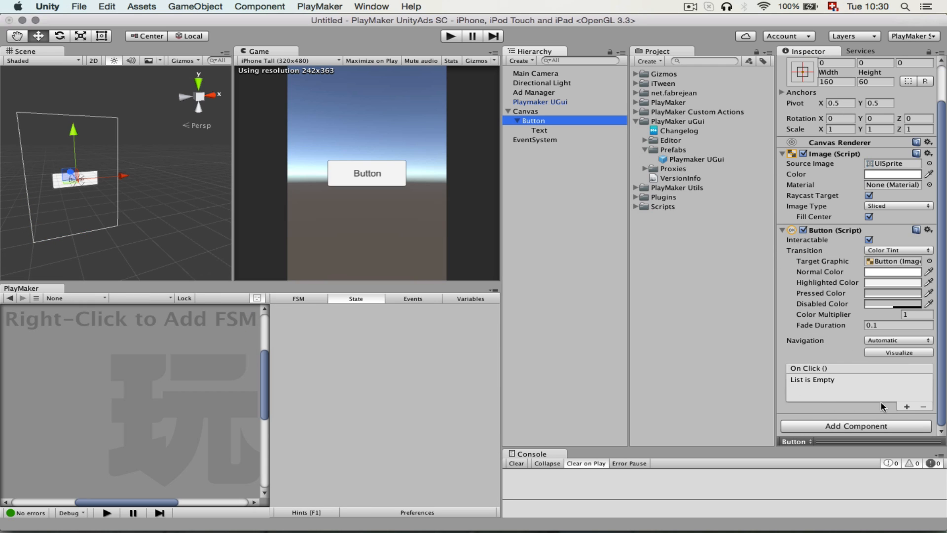
click(907, 408)
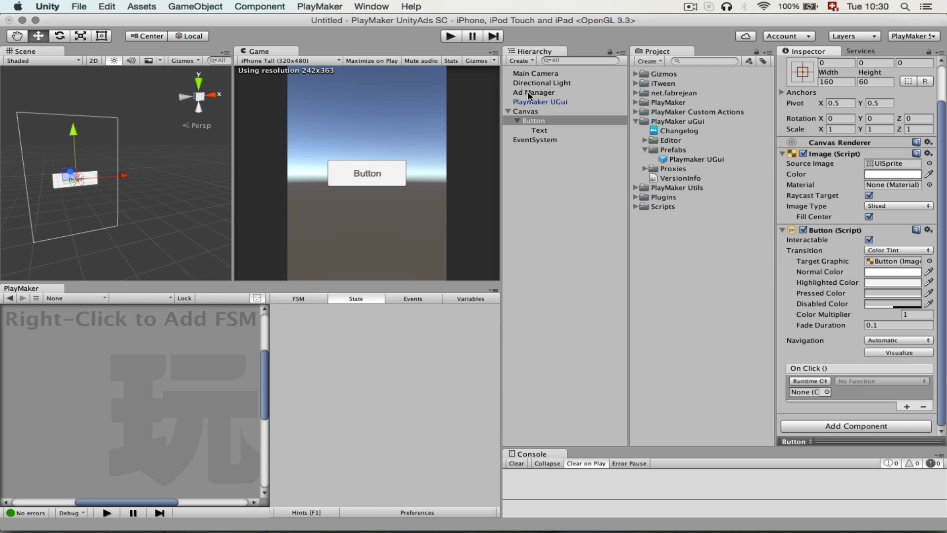
drag(529, 94, 808, 392)
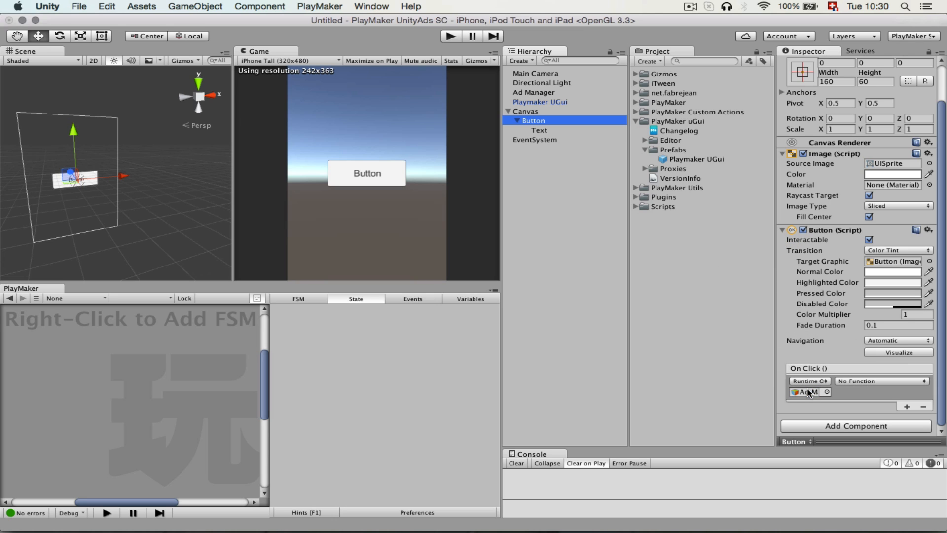
Set the Button's On Click function to PlayMakerFSM.SendEvent with the event name SHOW AD.
click(868, 381)
mouse_move(874, 428)
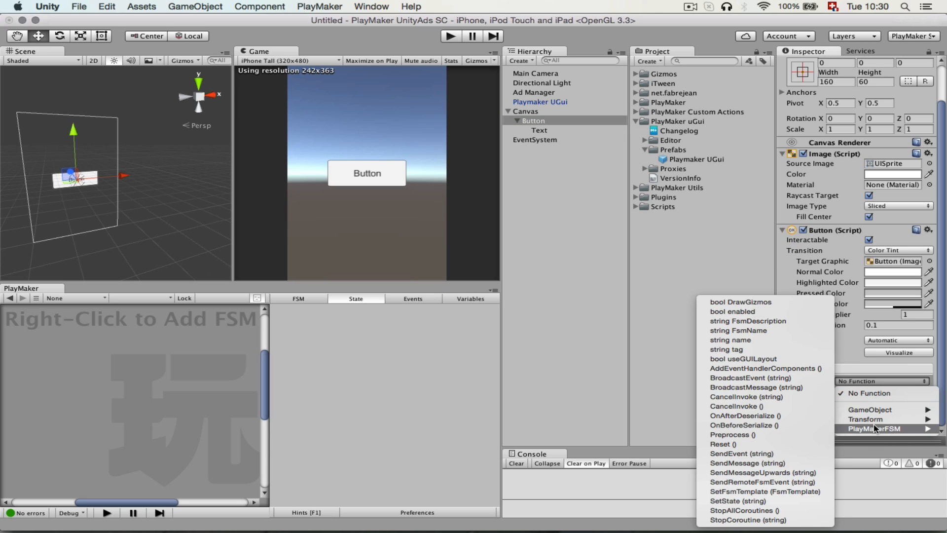
click(760, 454)
click(877, 391)
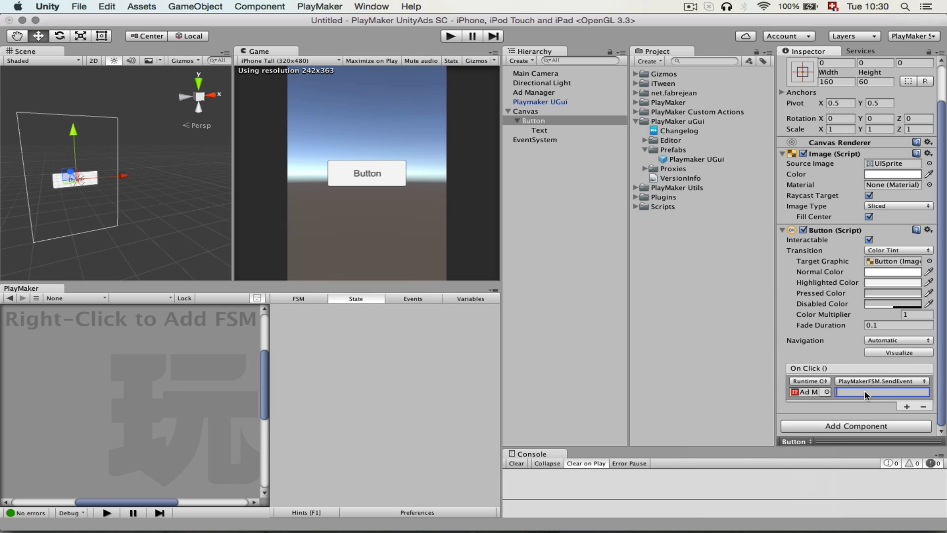
text(SHOW AD)
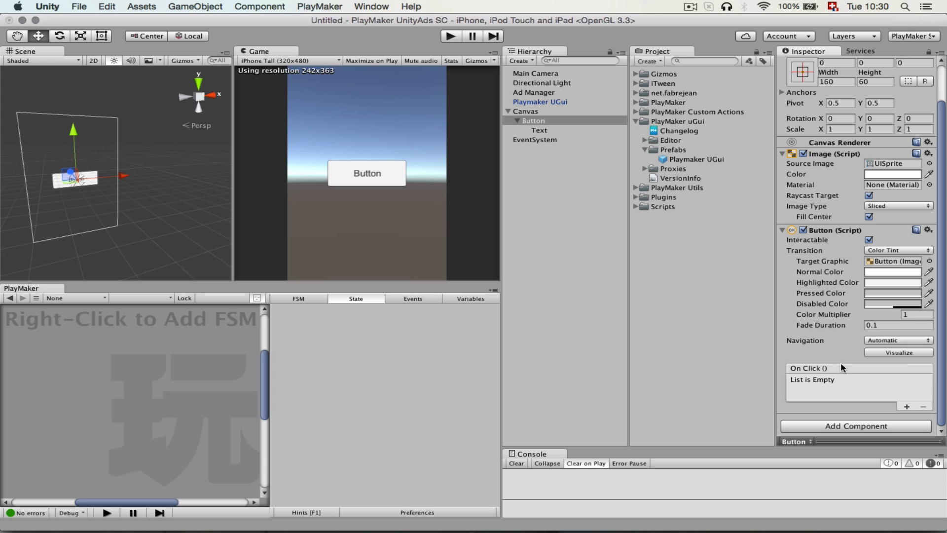
Add a Play Maker U Gui Component Proxy to the Button and set its event target to Broad Cast All.
click(831, 428)
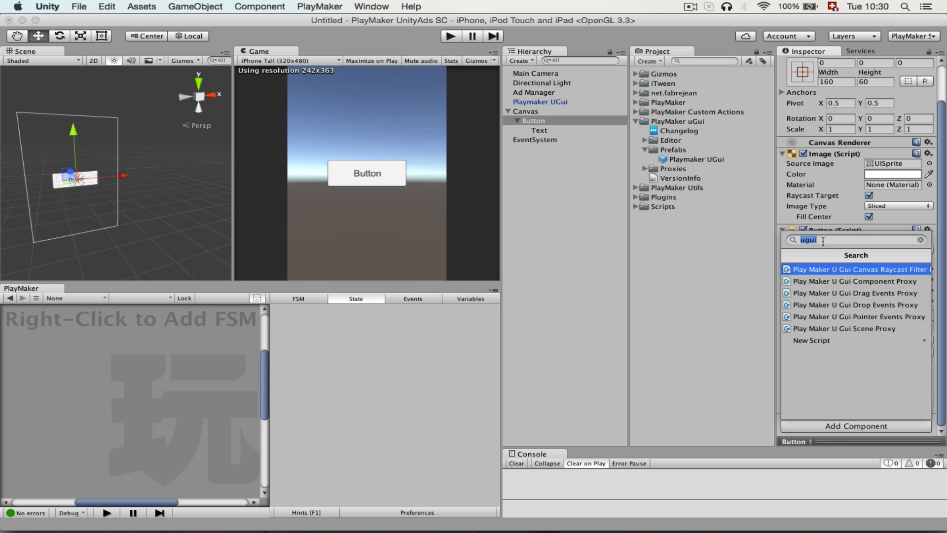
click(865, 282)
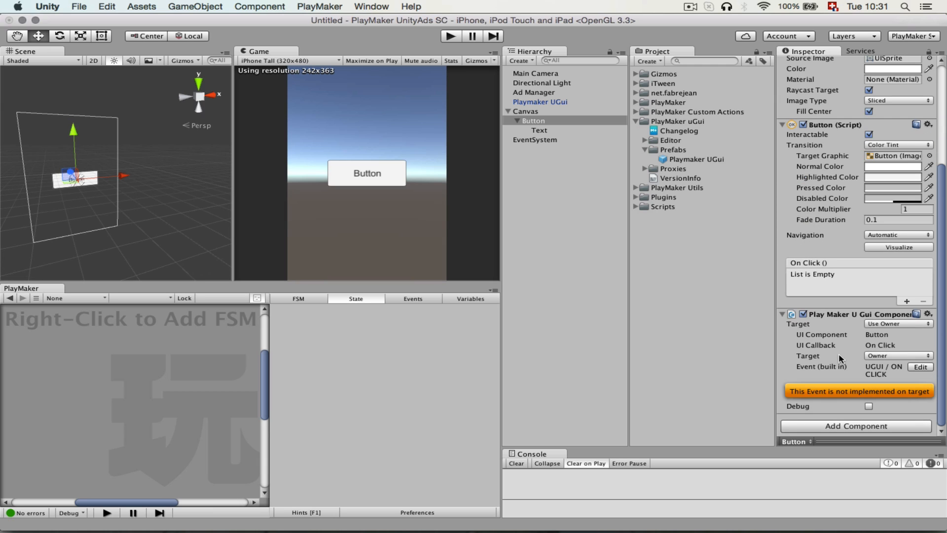
click(881, 356)
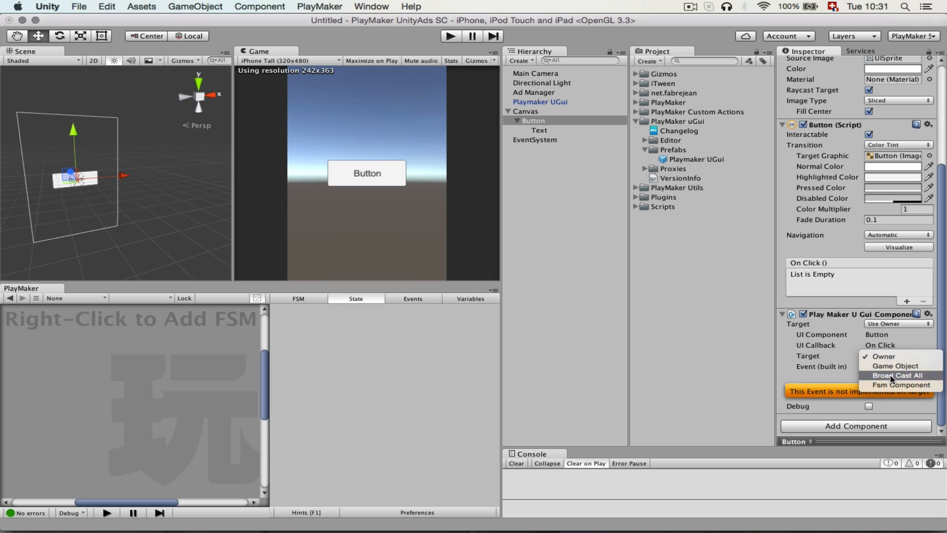
click(893, 378)
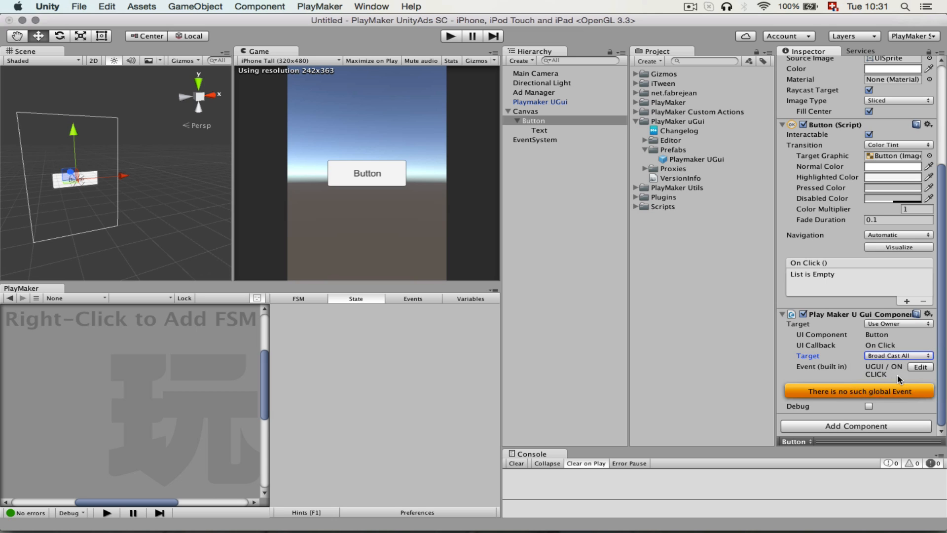
Replace the proxy's built-in event with the custom event SHOW AD.
click(898, 375)
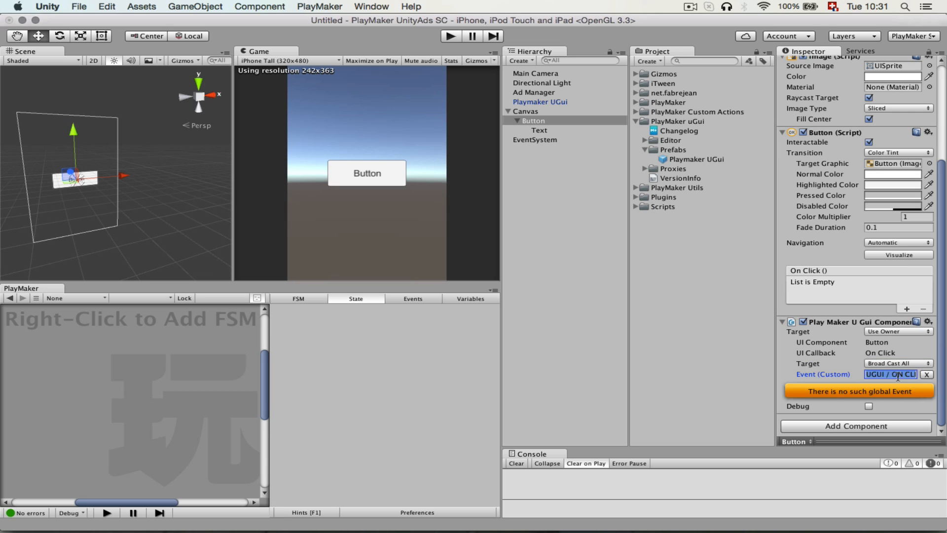
key(BackSpace)
click(914, 374)
text(SHOW AD)
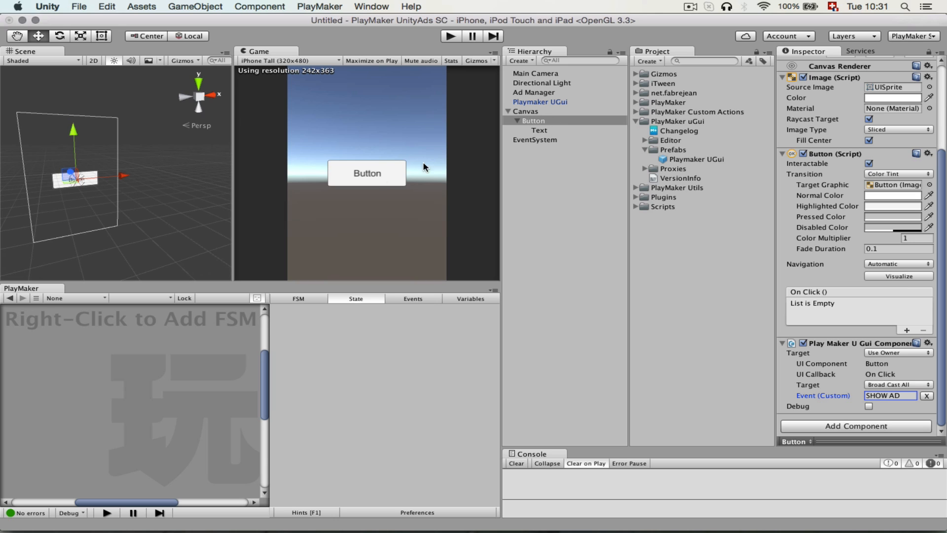
Change the label of the Button's Text child to Show Ad.
click(540, 130)
click(865, 220)
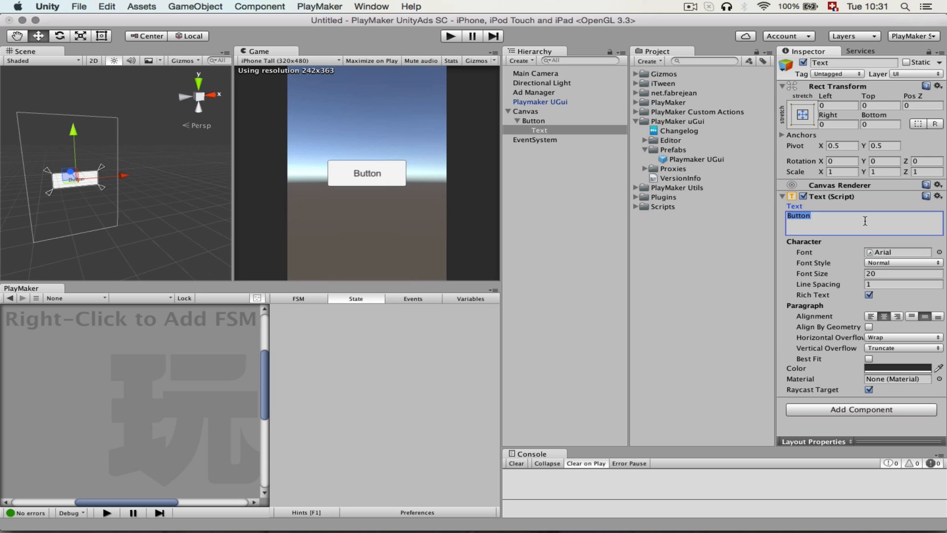
text(Show Ad)
key(Return)
key(BackSpace)
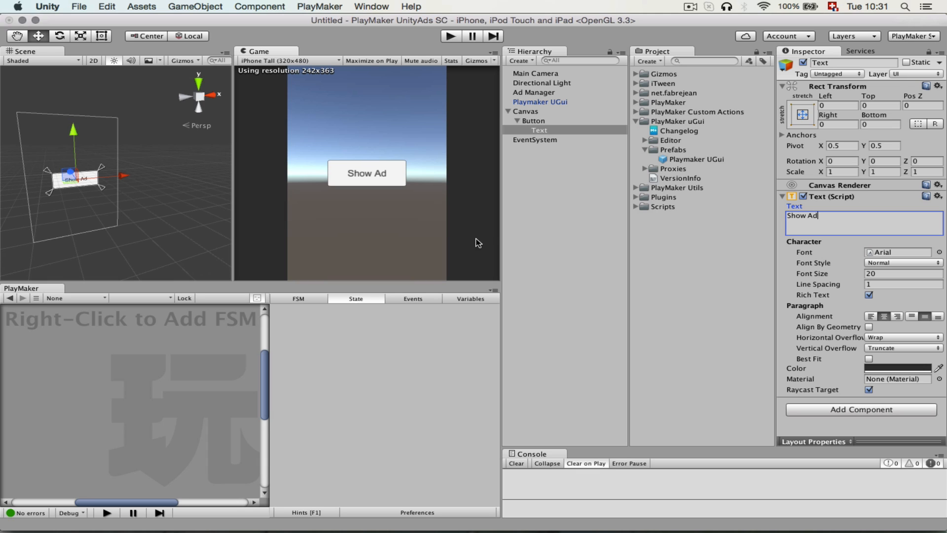
click(527, 237)
Play-test the Show Ad button while watching the Ad Manager FSM, close the placeholder ad and stop Play mode.
click(455, 35)
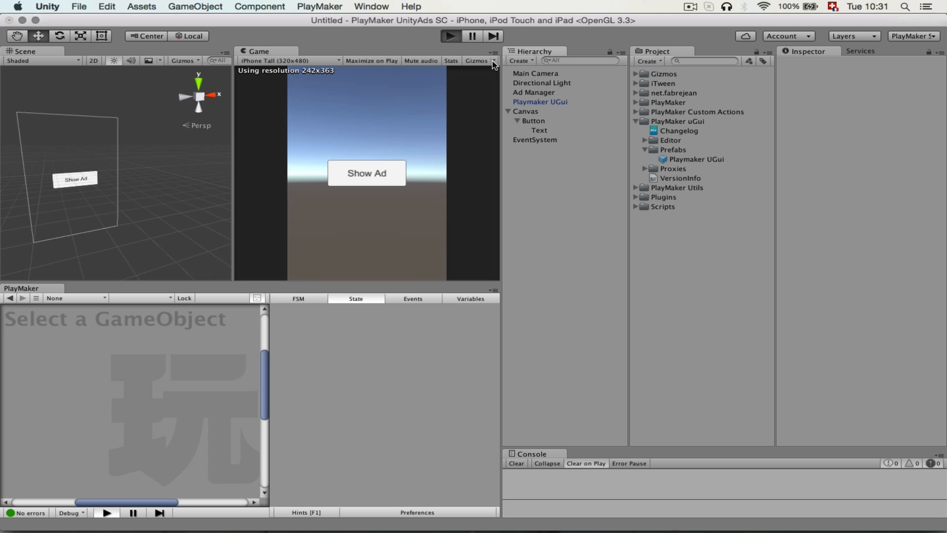
click(544, 94)
click(380, 175)
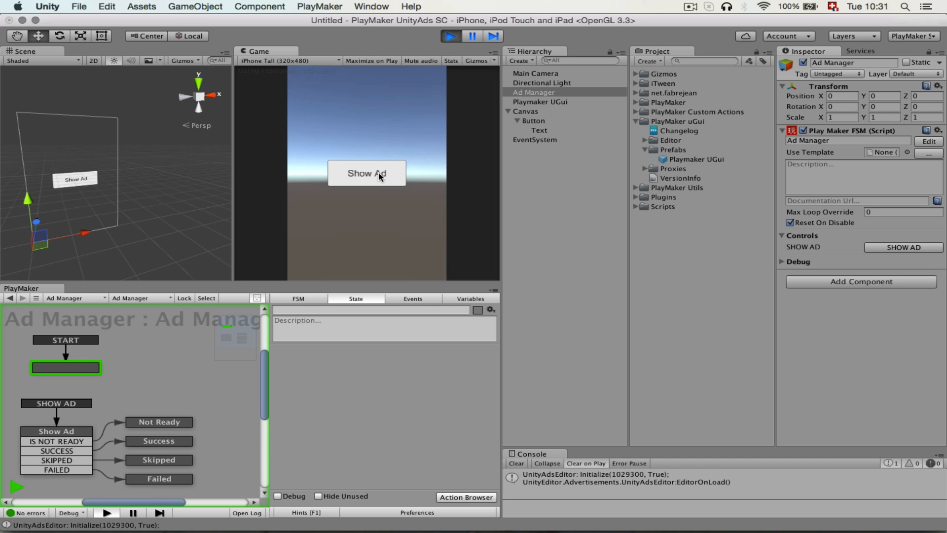
click(380, 175)
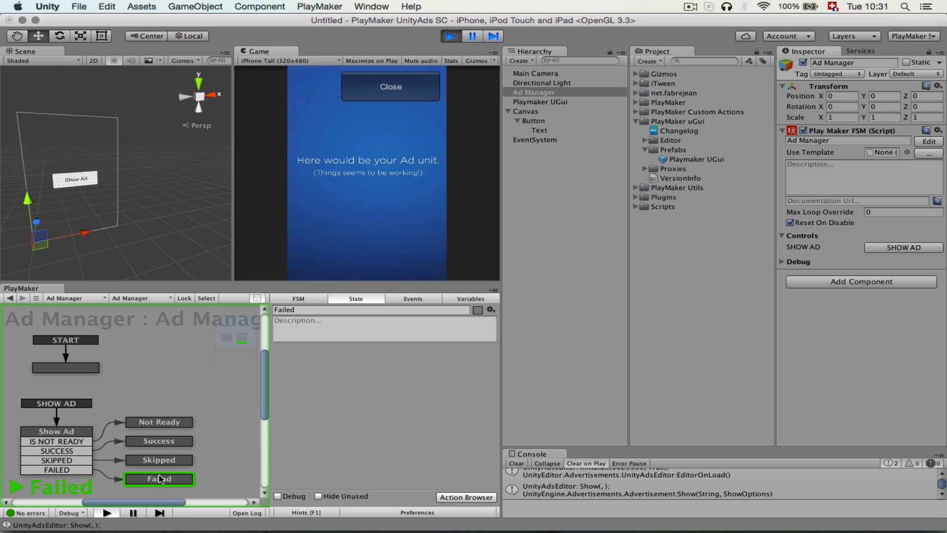
click(394, 95)
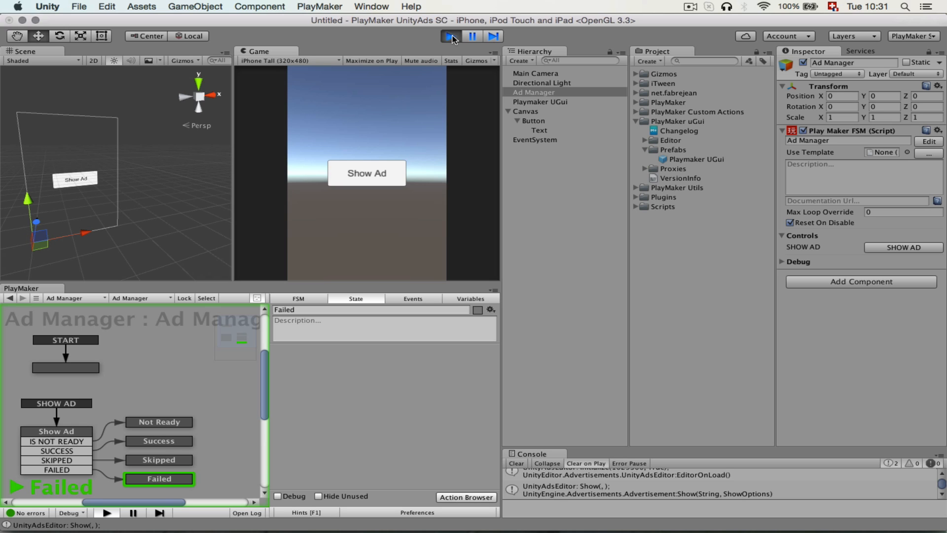
click(450, 36)
click(564, 204)
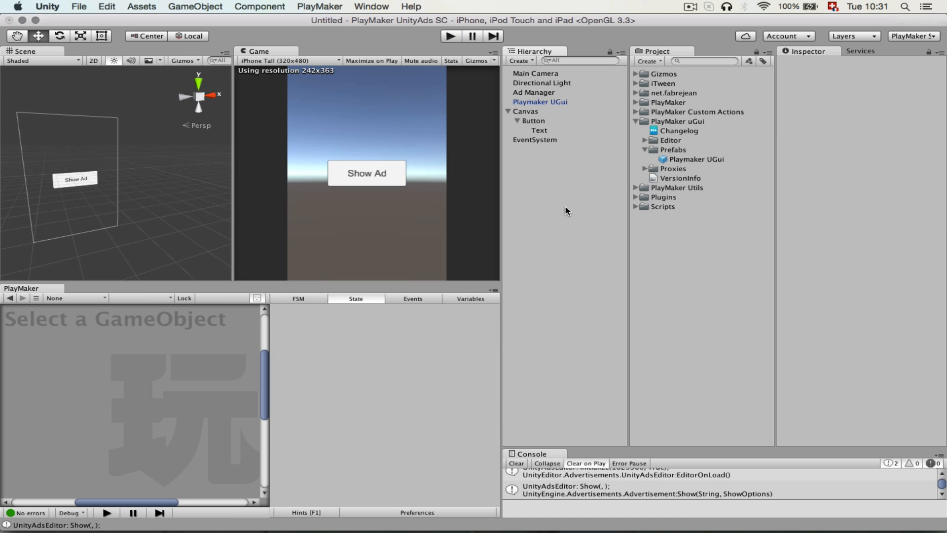
Save the scene in the Assets folder as PlayMaker Ad Test.
key(super+s)
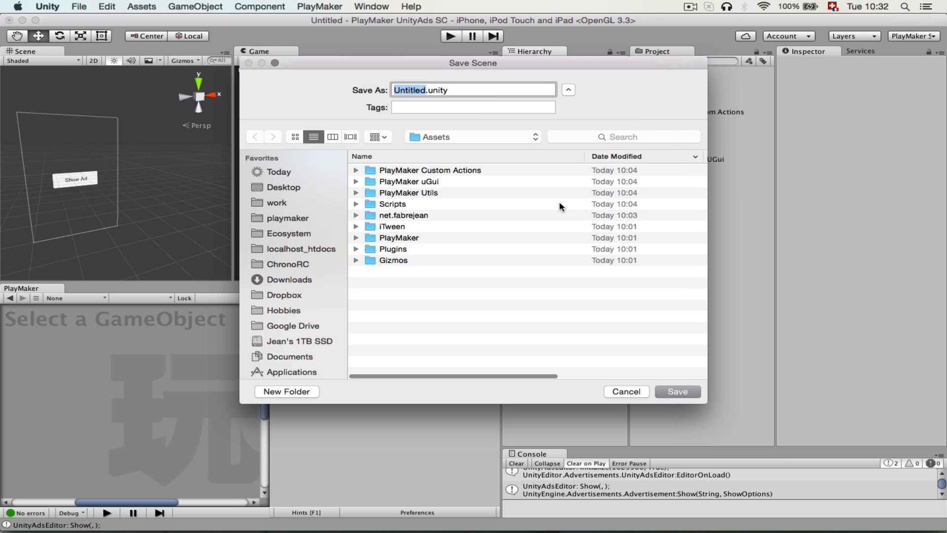
text(PlayMaker Ad)
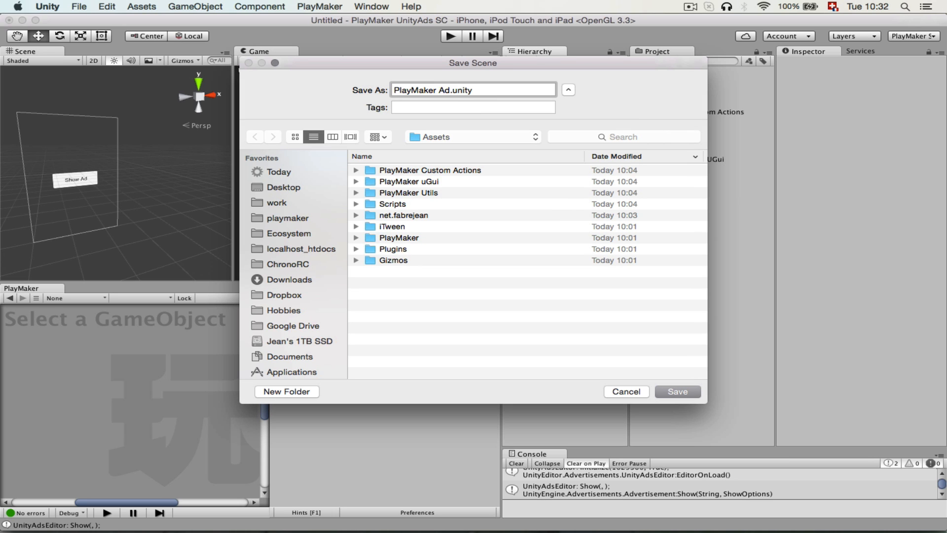
text( Test)
click(669, 392)
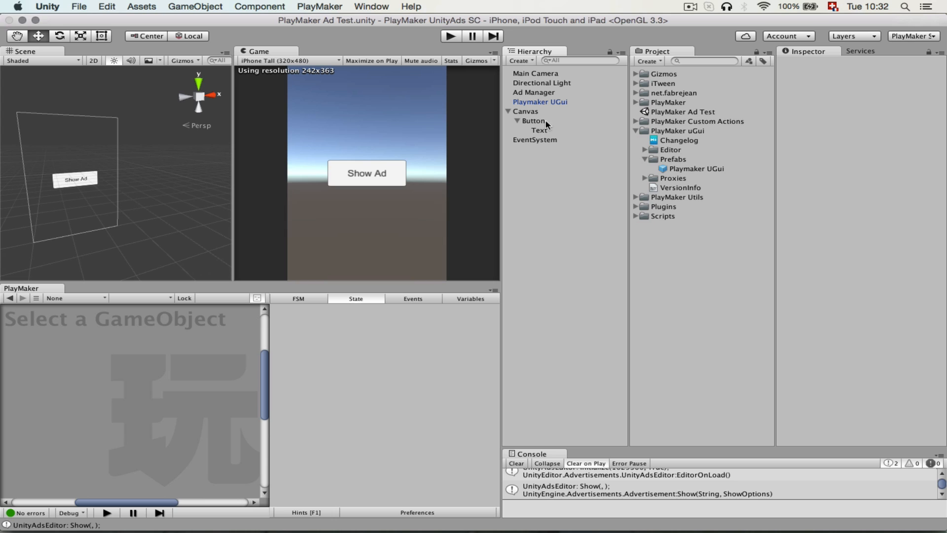
Add a UI Text object as a child of the Canvas.
right_click(532, 113)
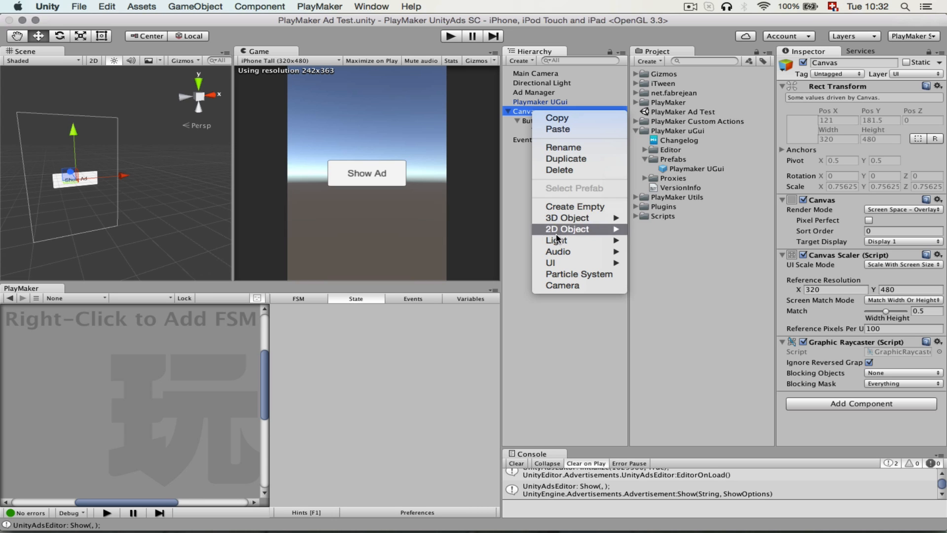
mouse_move(574, 264)
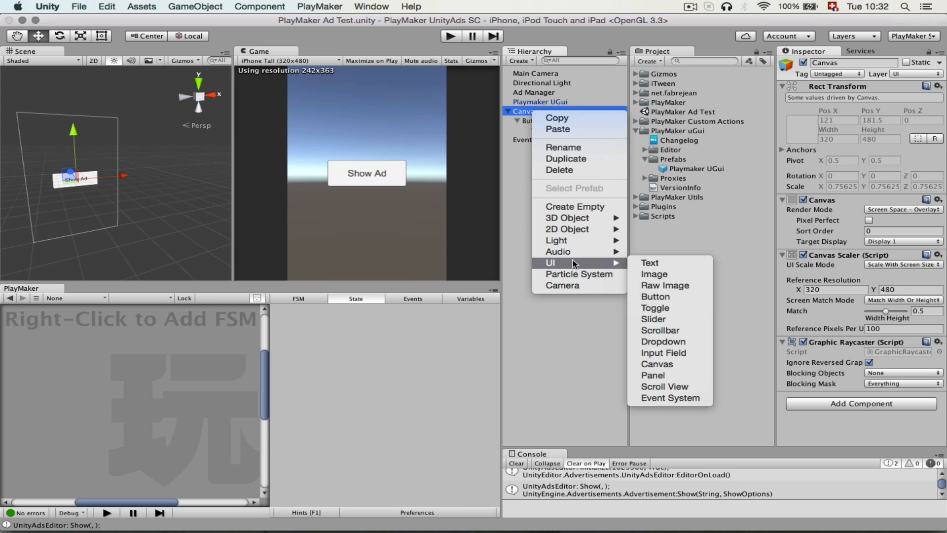
click(644, 266)
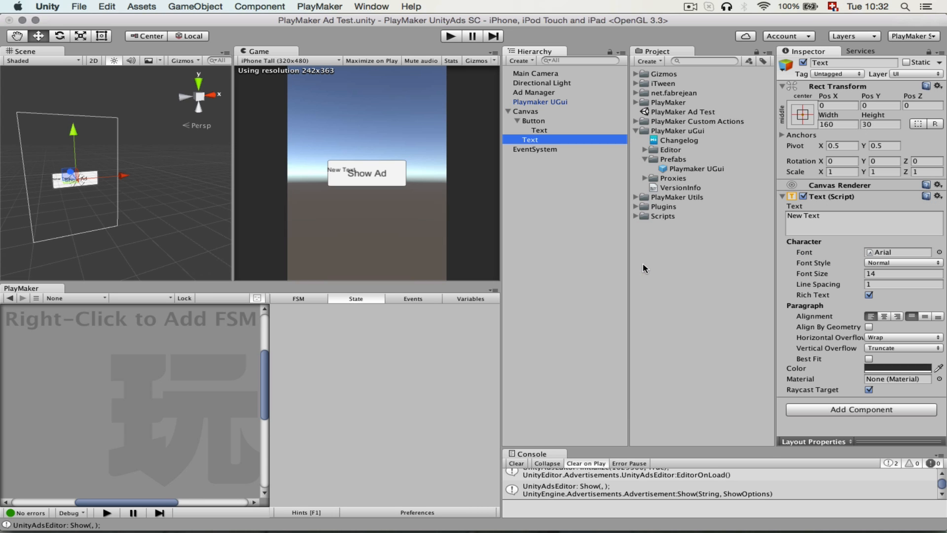
Anchor the Canvas's Text object to middle center and move it below the button, to about Pos Y -61.
click(808, 115)
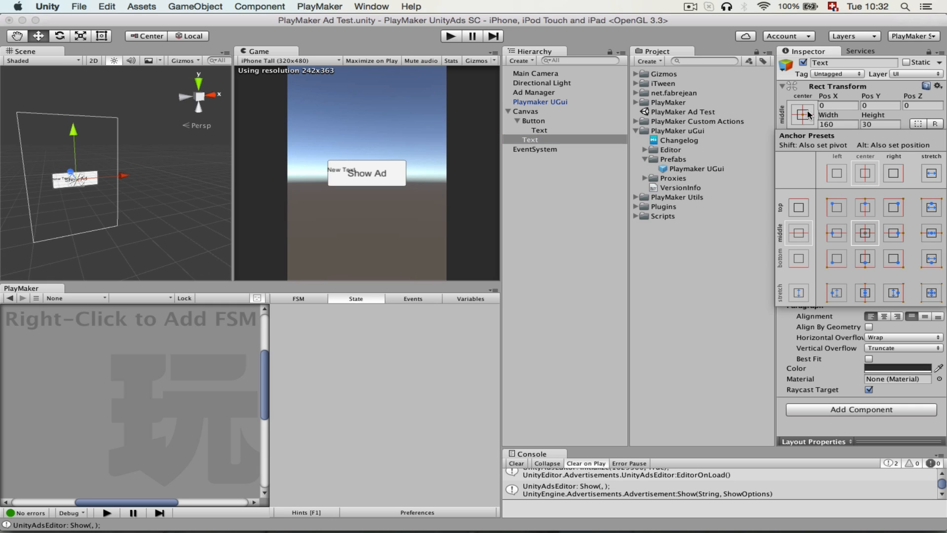
key(alt)
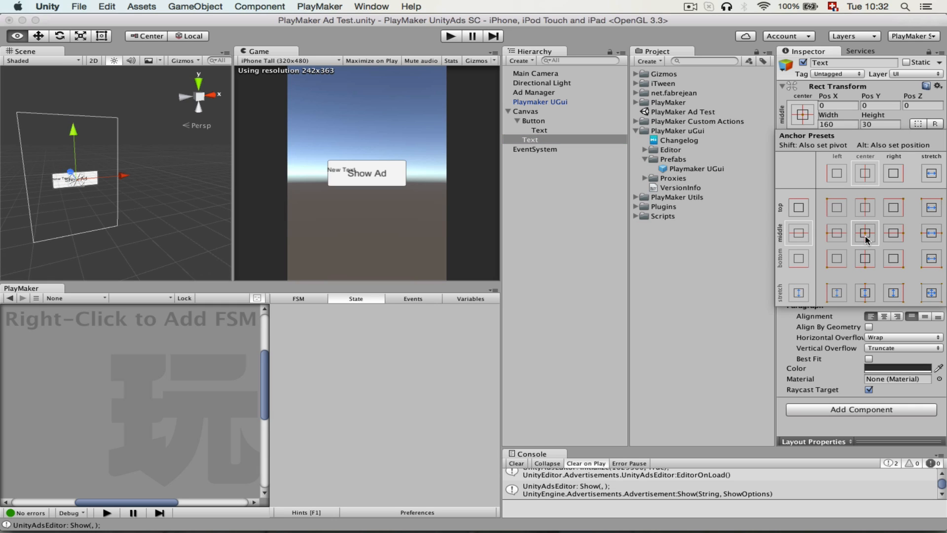
click(866, 240)
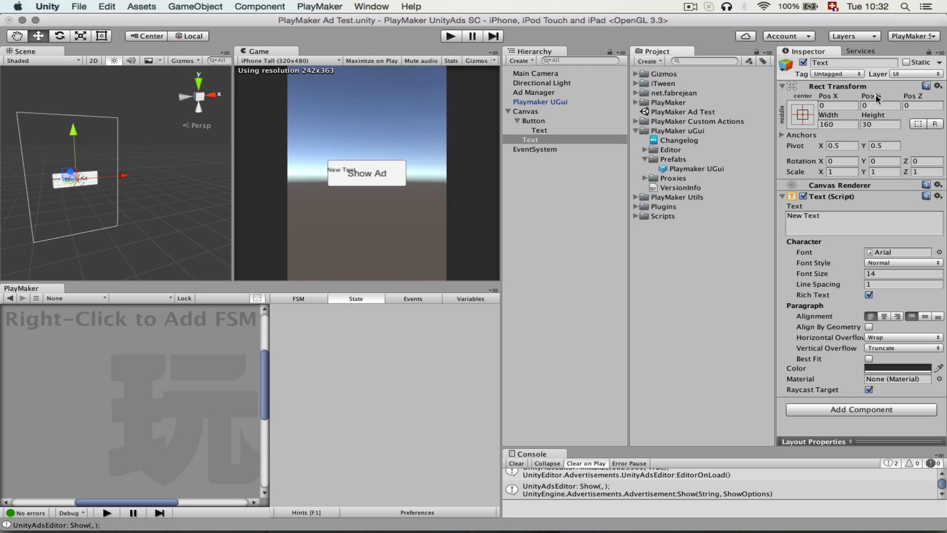
drag(871, 95, 1, 65)
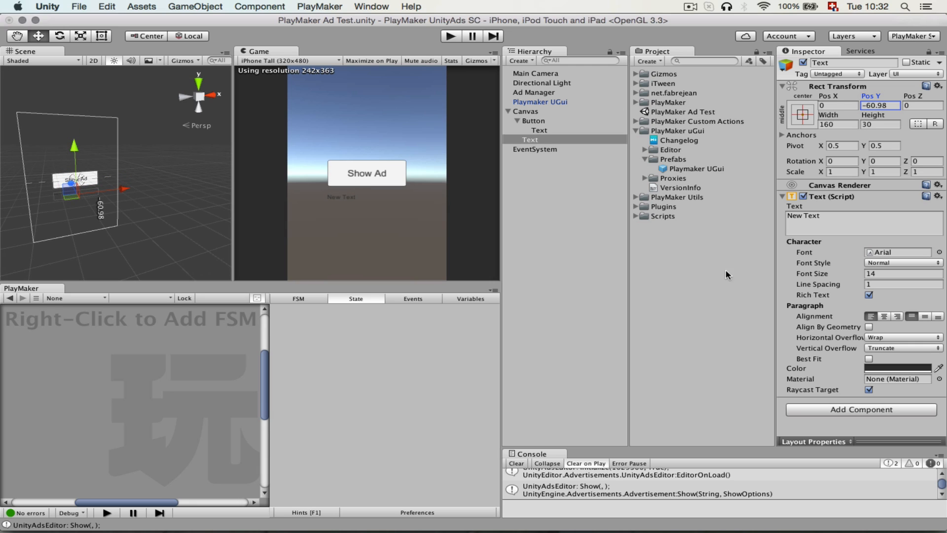
Center the Text object's text horizontally and vertically and set its font size to 20.
click(884, 316)
click(925, 317)
click(889, 274)
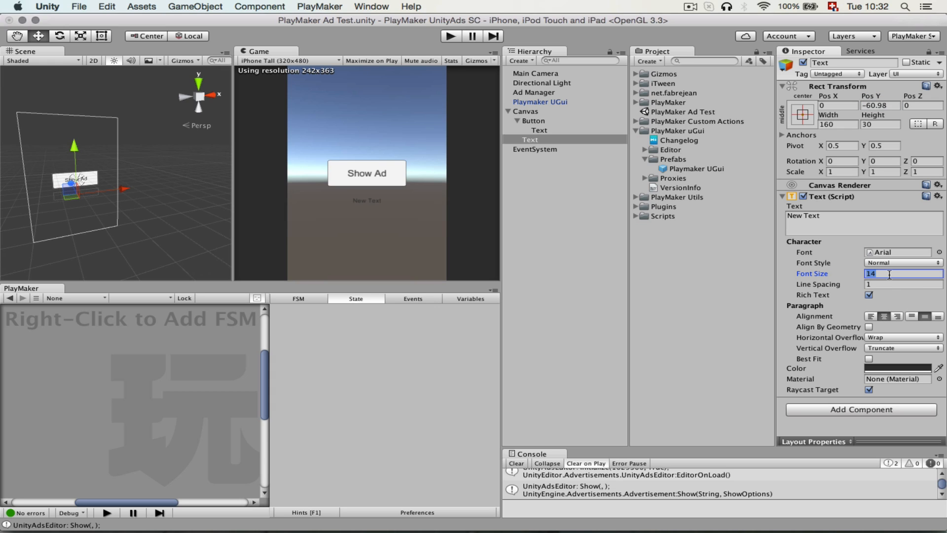
text(20)
Set the Main Camera's Clear Flags to Solid Color with a light blue background of about 9FB0CC.
click(547, 74)
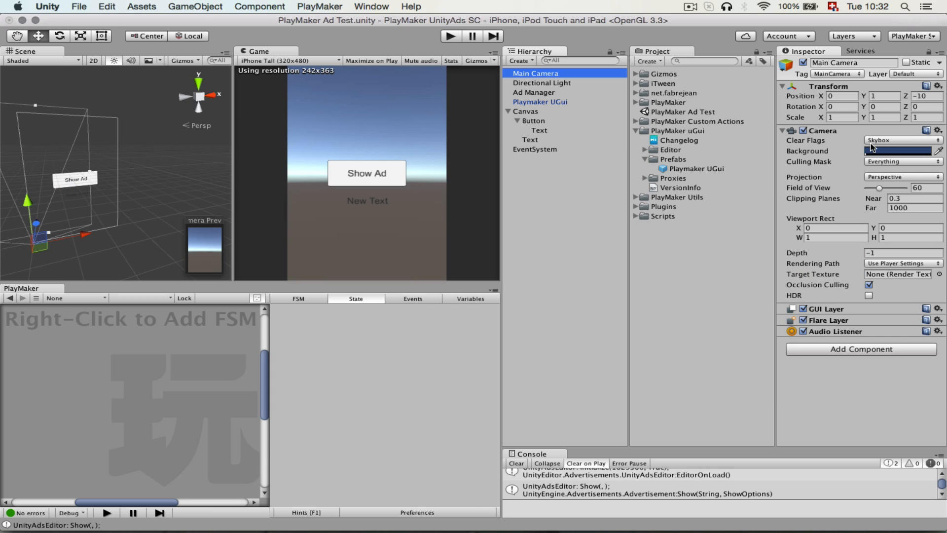
click(878, 140)
click(894, 152)
click(896, 151)
mouse_move(54, 101)
mouse_down()
mouse_move(31, 90)
mouse_move(43, 82)
mouse_up()
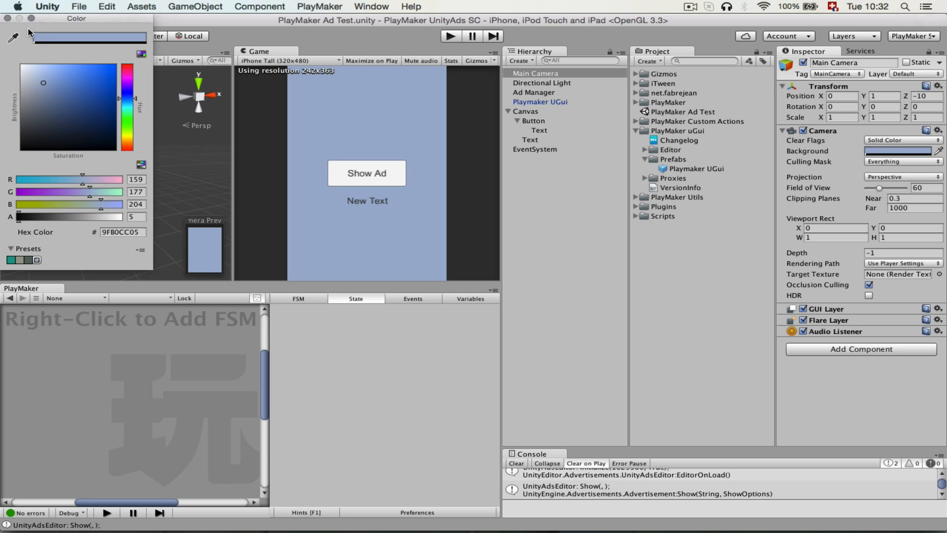
click(7, 18)
Rename the Canvas's standalone Text object to Label and set its font size to 25.
click(531, 140)
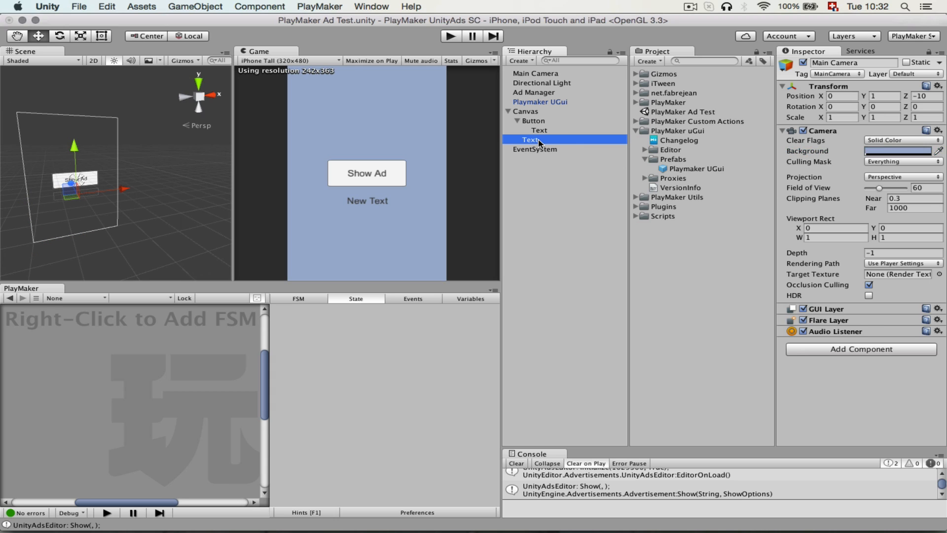
click(845, 62)
text(Label)
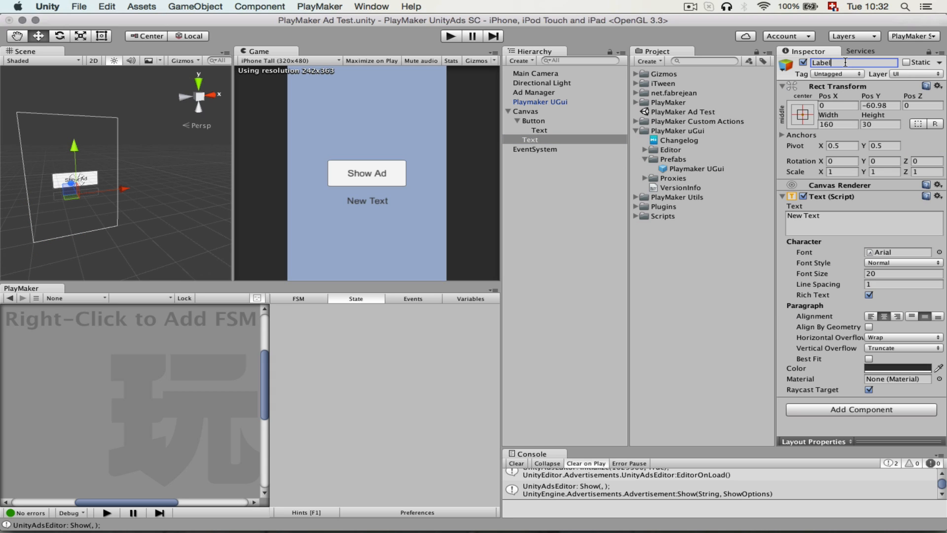
key(Return)
click(888, 274)
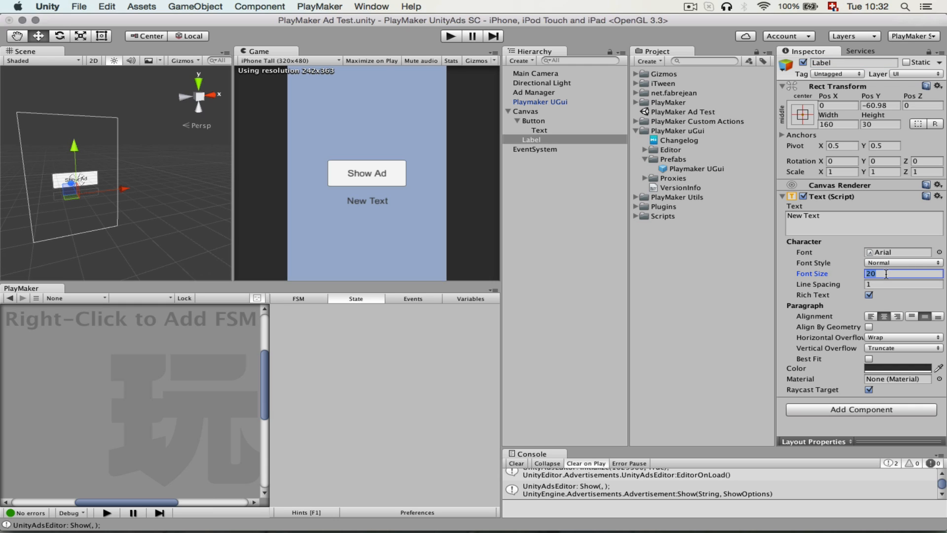
text(25)
Change the Label's text content to Initializing... and deselect the object.
mouse_move(264, 283)
mouse_down()
mouse_move(255, 409)
mouse_move(254, 242)
mouse_move(252, 310)
mouse_move(246, 277)
mouse_up()
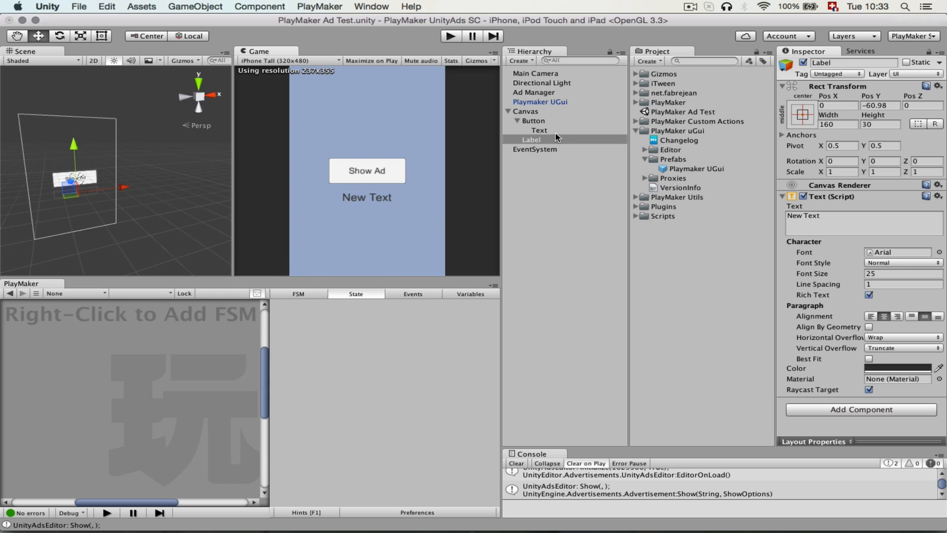
click(834, 216)
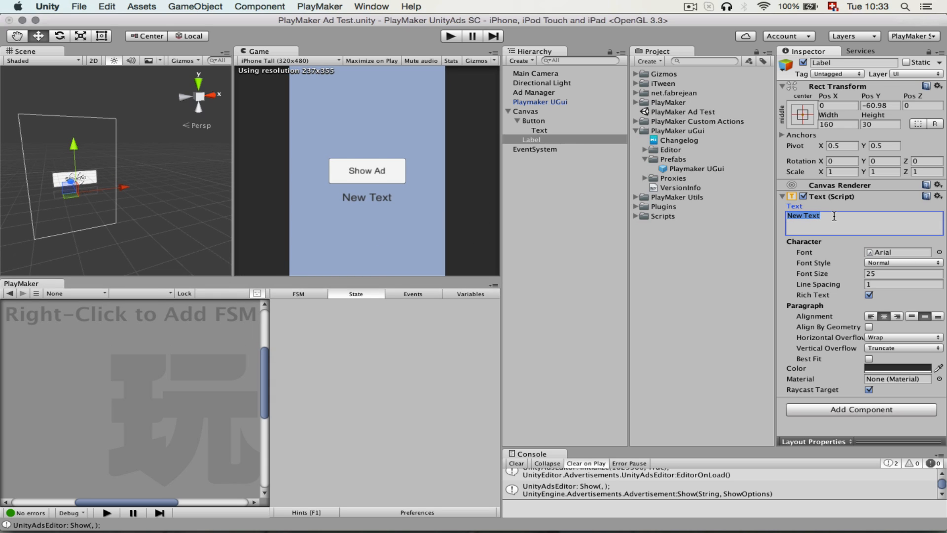
text(Initial)
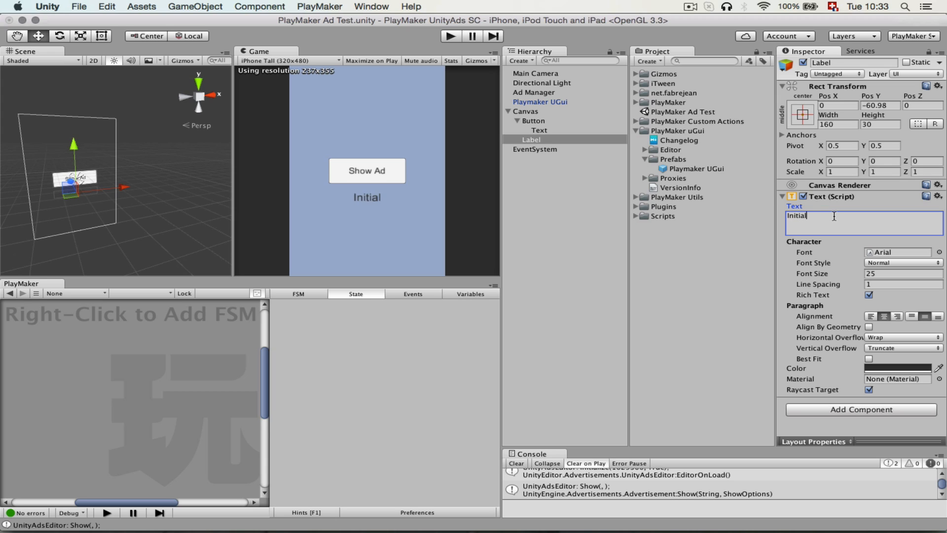
text(izing...)
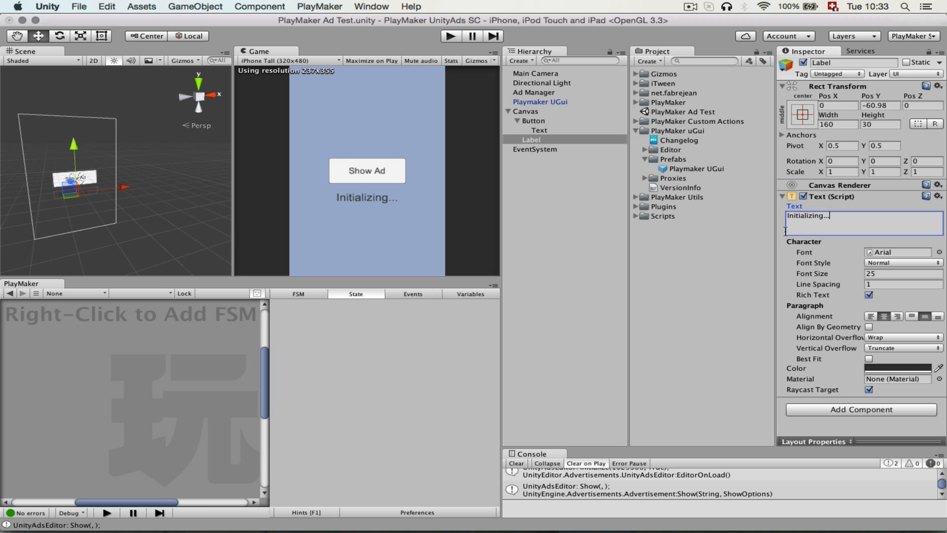
click(430, 385)
click(571, 265)
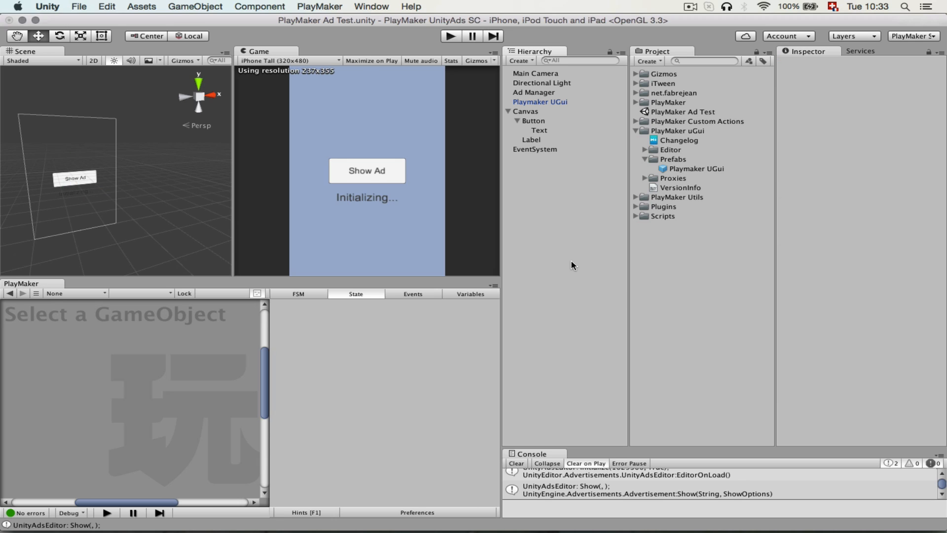
Name the start state of the Ad Manager FSM Check if ready.
click(548, 94)
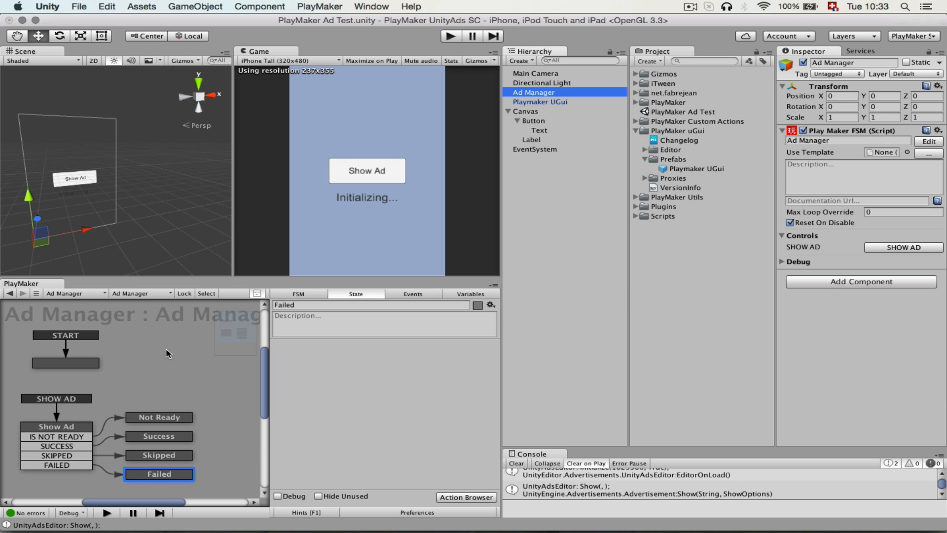
click(79, 365)
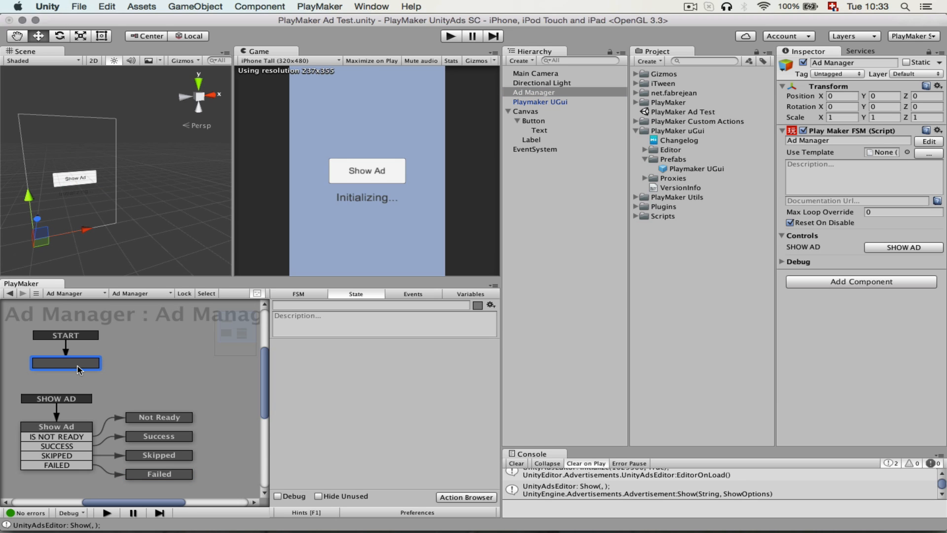
click(304, 303)
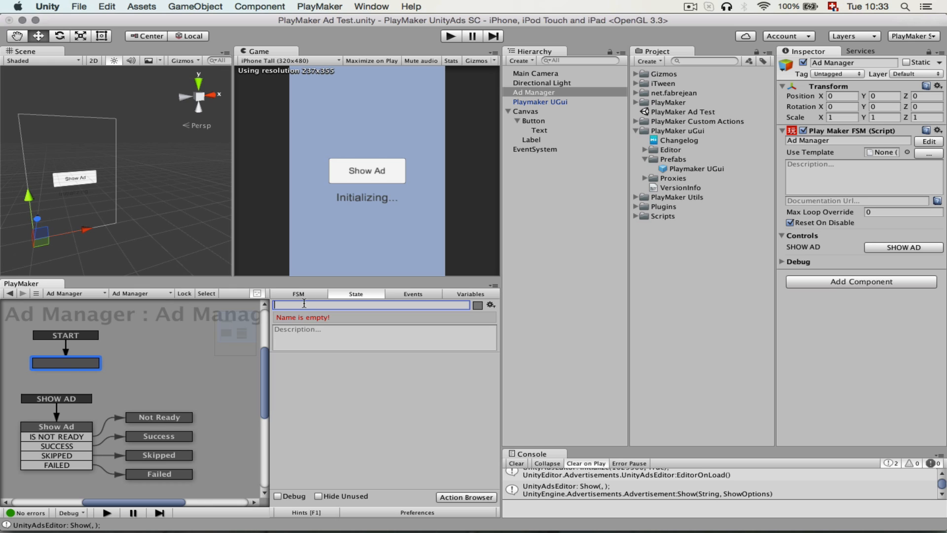
text(Check)
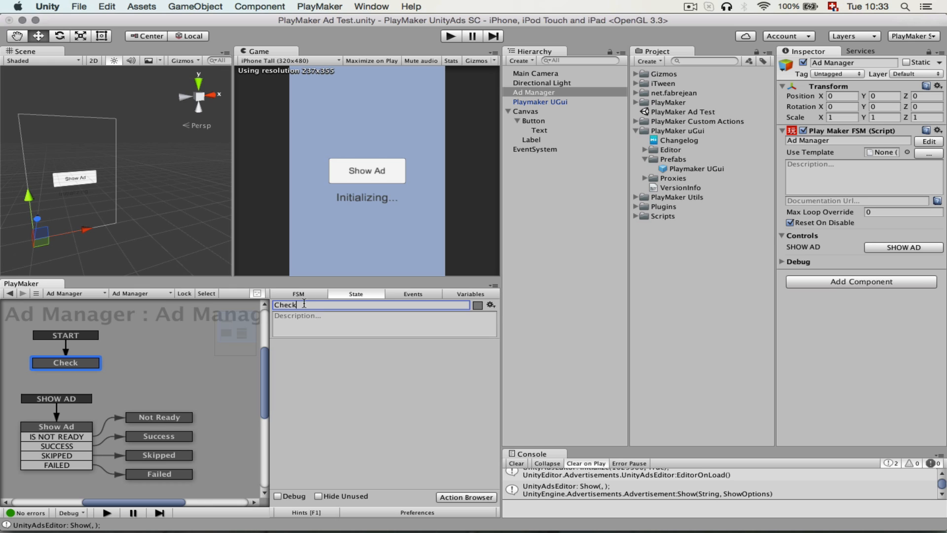
text( if ready)
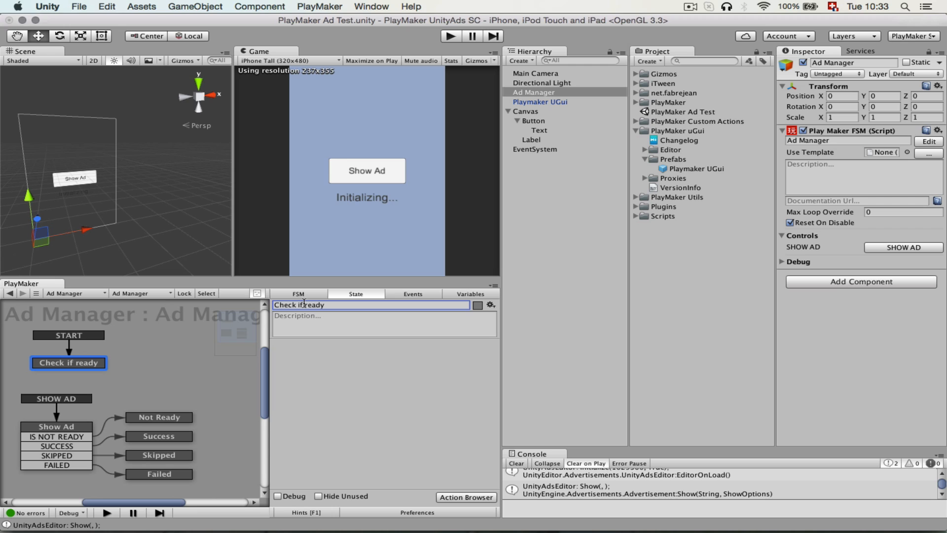
click(390, 436)
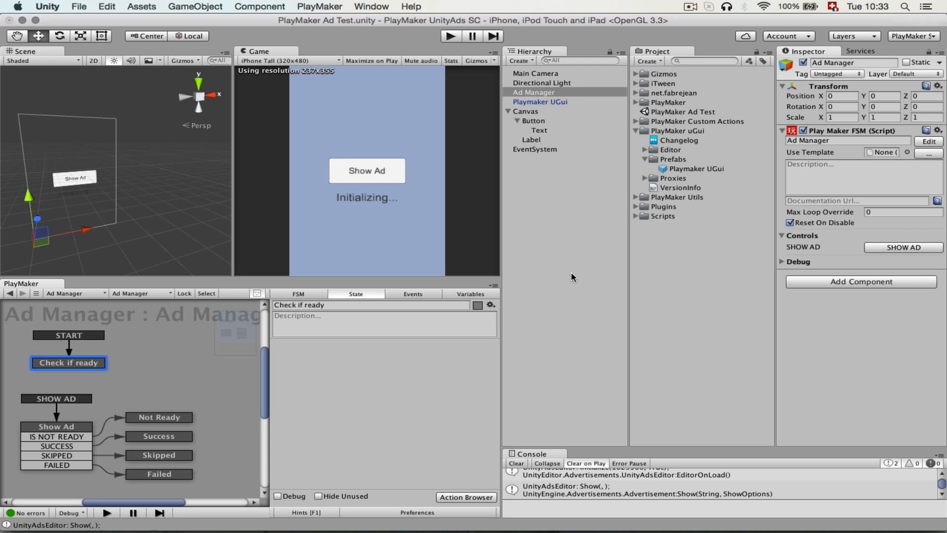
Search the PlayMaker Ecosystem for Unity ads and install the Unity Ads Is Ready action.
key(alt)
key(alt+e)
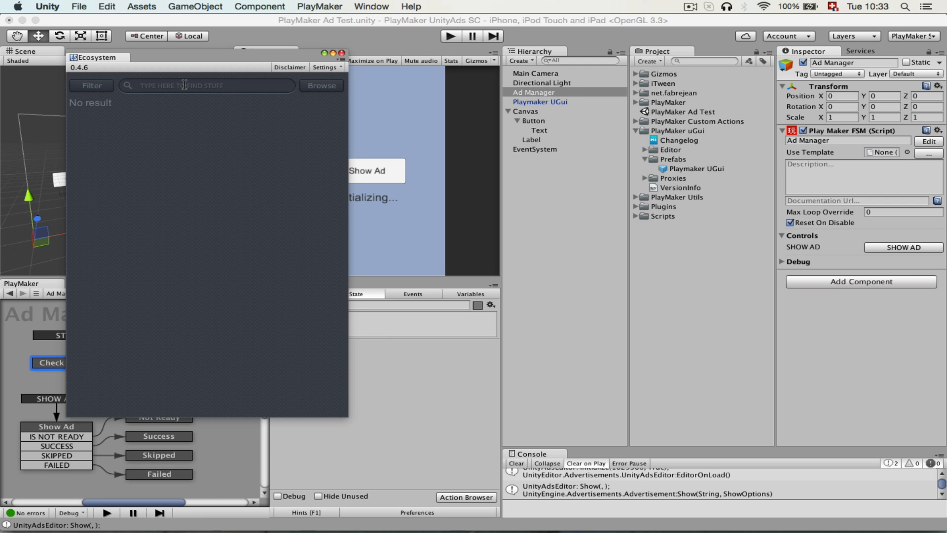
text(Unity ads)
key(Return)
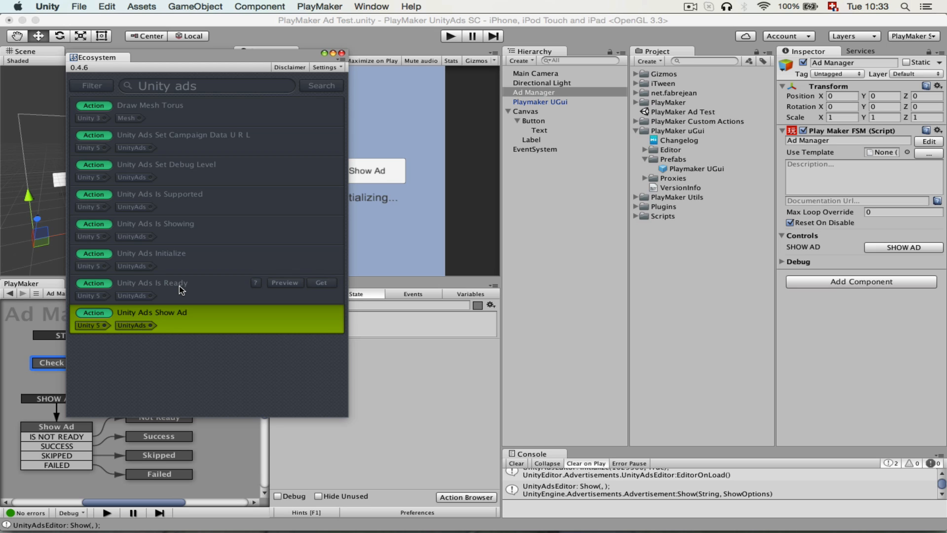
click(323, 284)
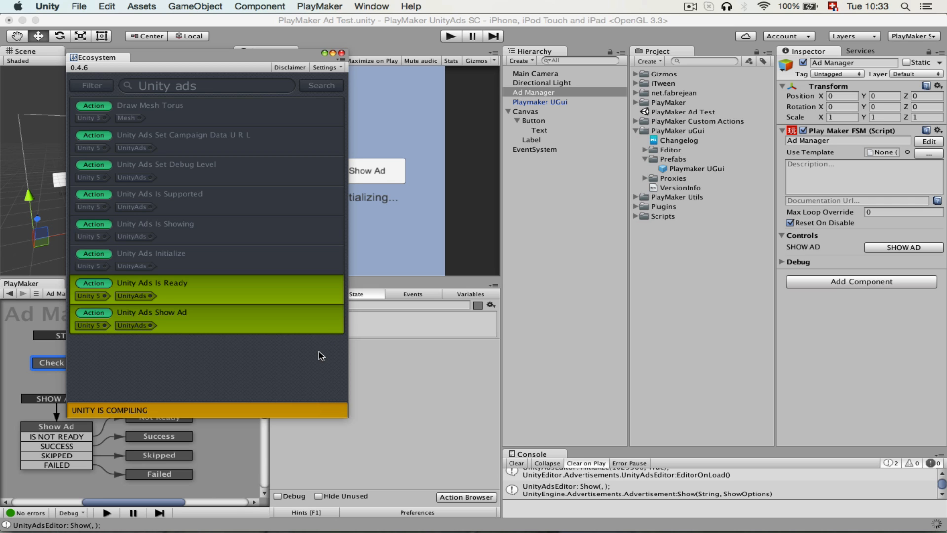
click(342, 52)
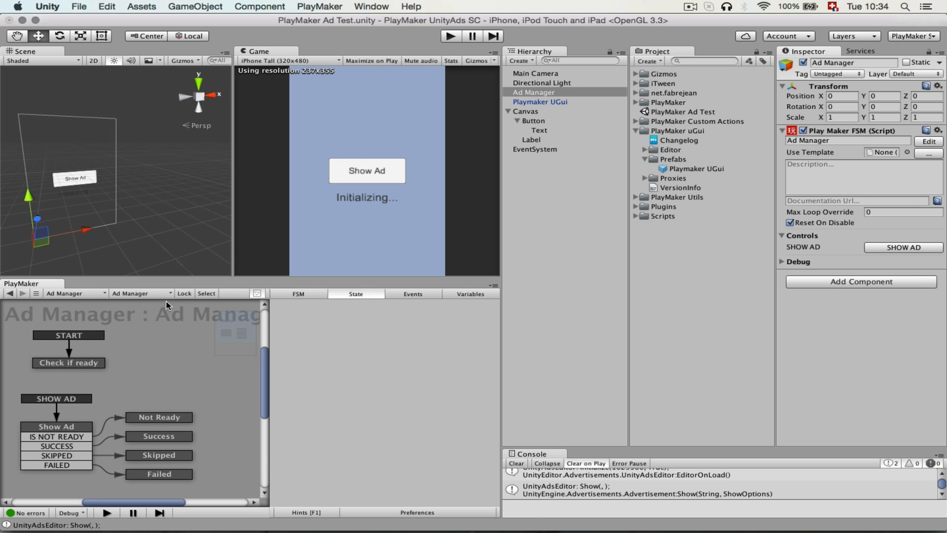
Find the Unity Ads Is Ready action and add it to the Check if ready state.
click(89, 362)
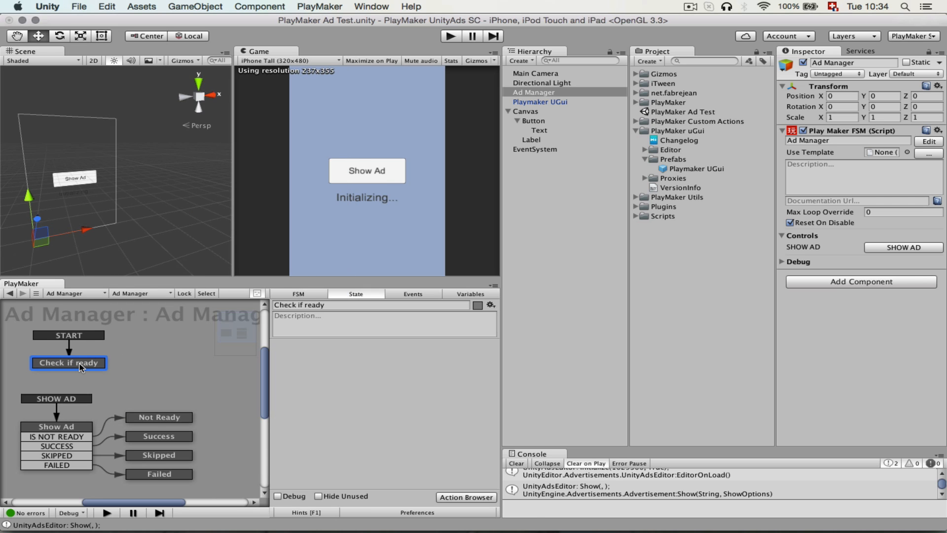
double_click(331, 358)
click(46, 31)
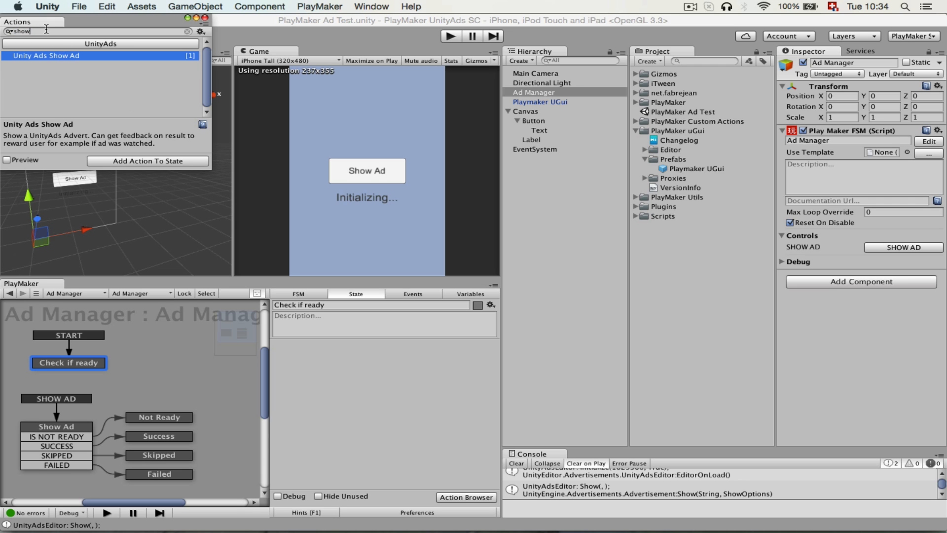
key(BackSpace)
key(BackSpace)
key(BackSpace)
key(BackSpace)
text(is ready)
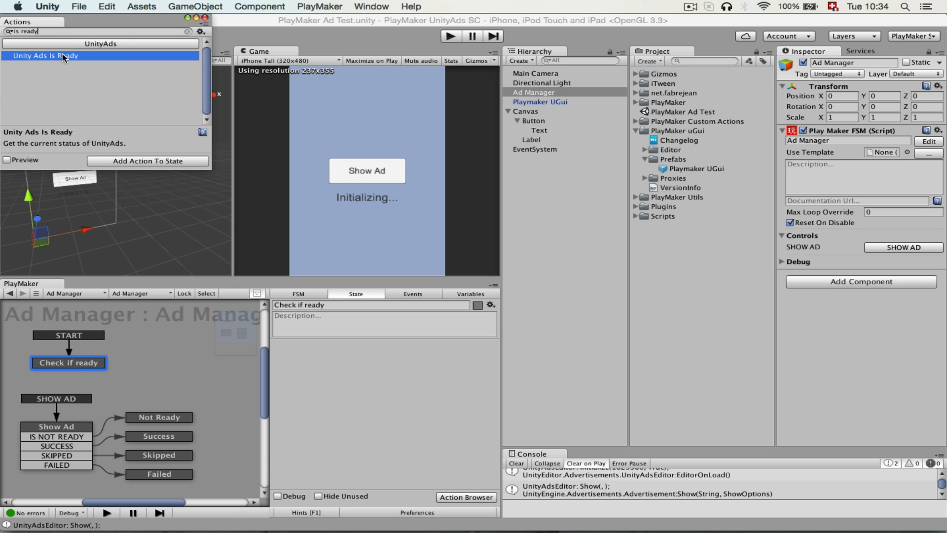
drag(61, 56, 350, 393)
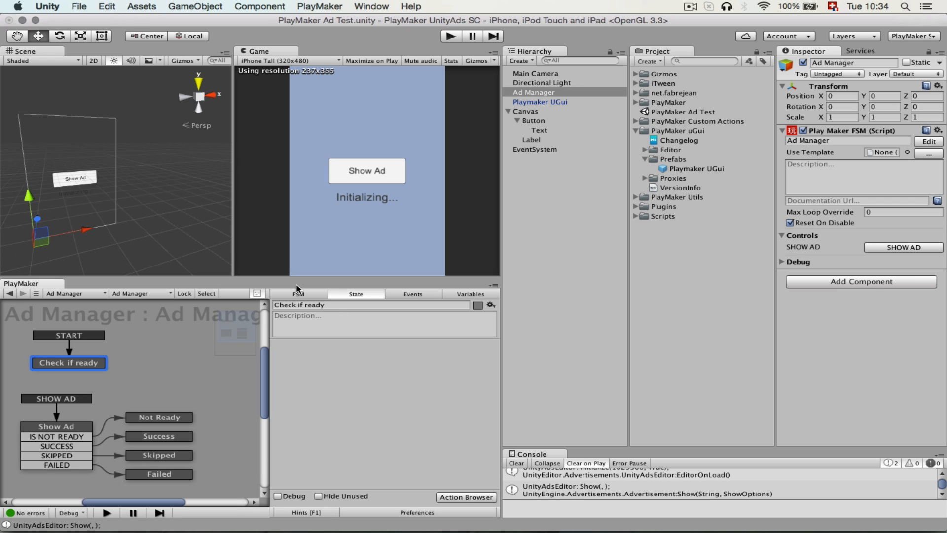
key(super+grave)
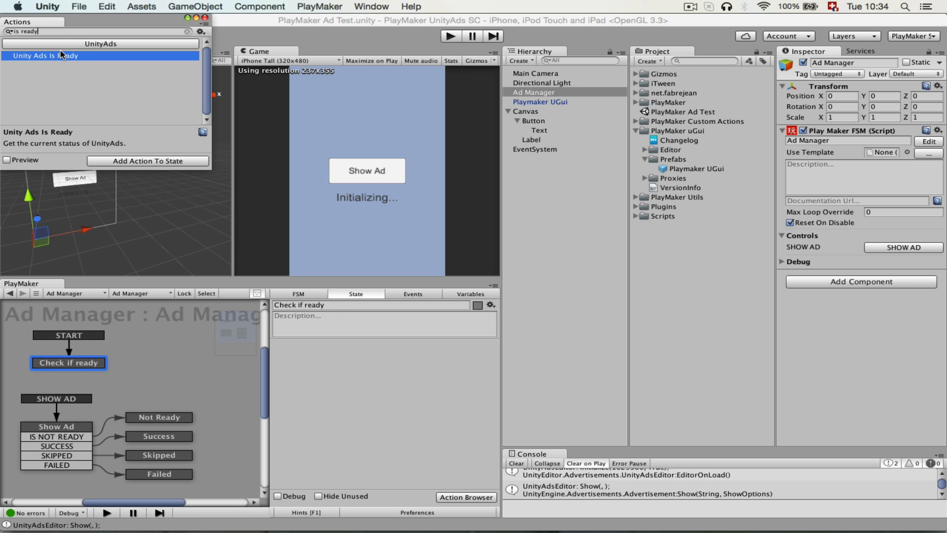
drag(62, 56, 340, 420)
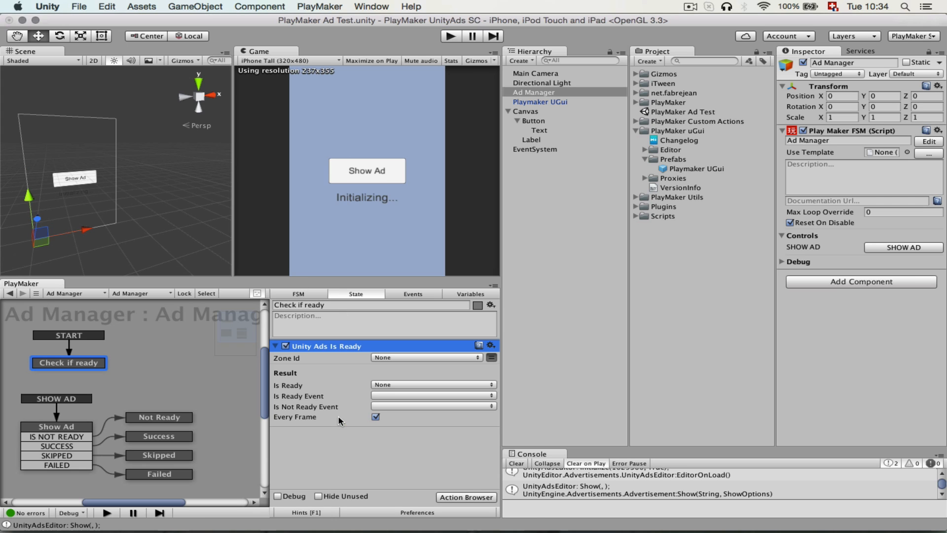
click(404, 475)
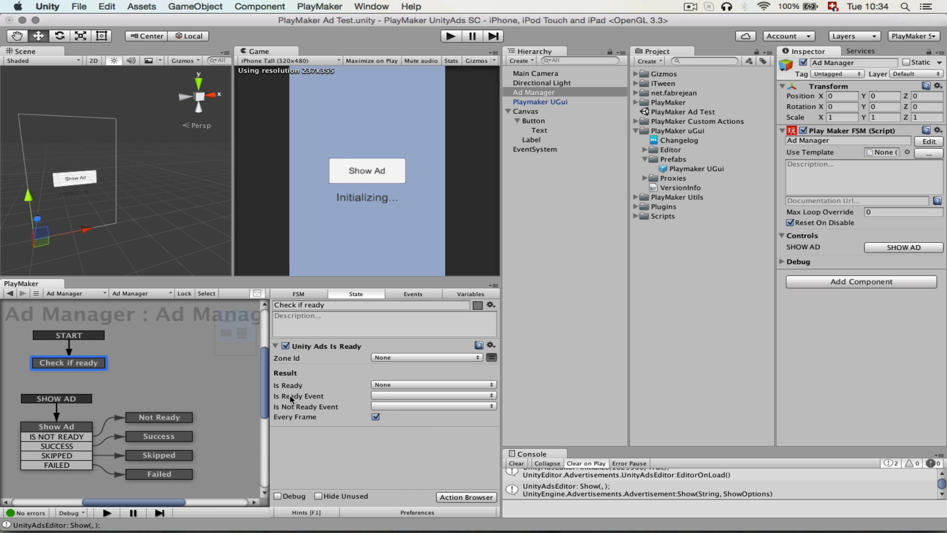
Create a new event IS READY as the Is Ready Event of the Unity Ads Is Ready action.
click(404, 395)
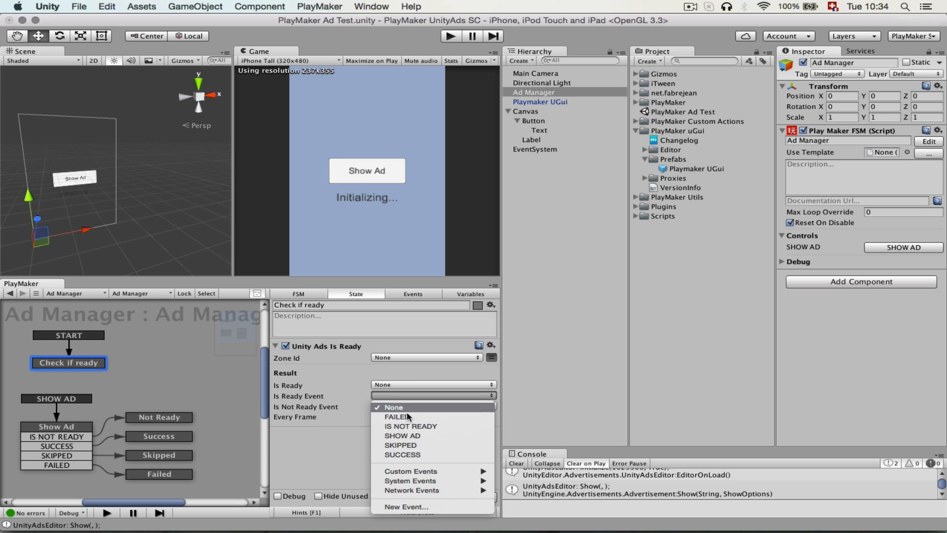
click(420, 508)
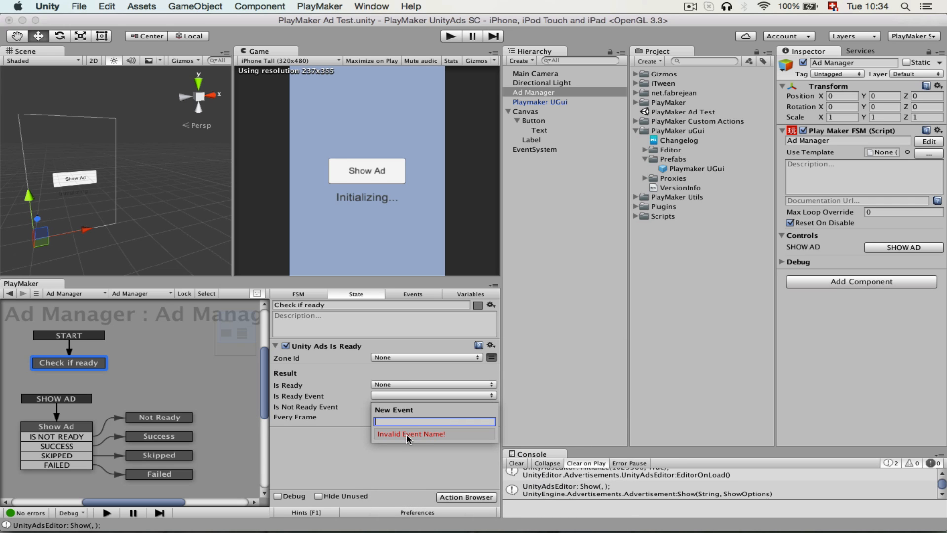
text(IS READY)
click(405, 433)
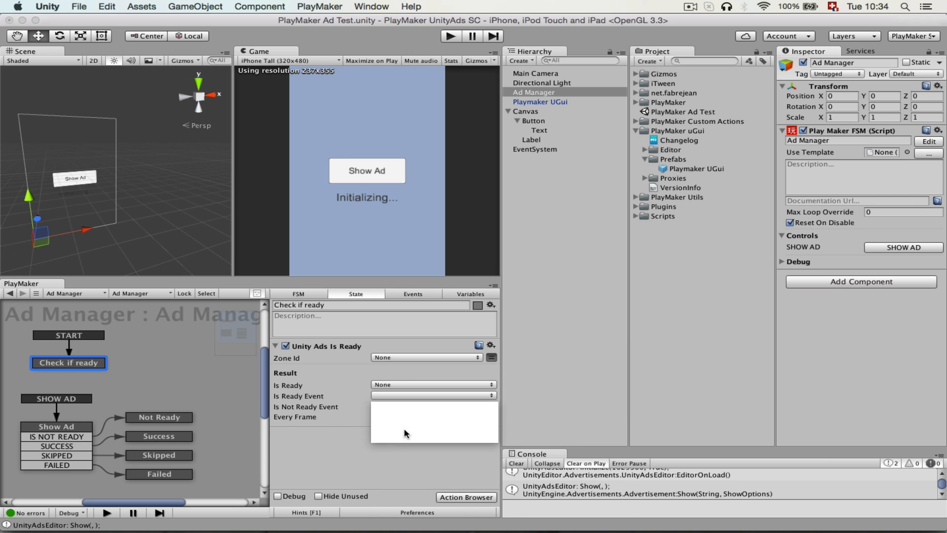
Enable Every Frame on the Unity Ads Is Ready action and link the IS READY transition to a new state named Is Ready.
click(378, 415)
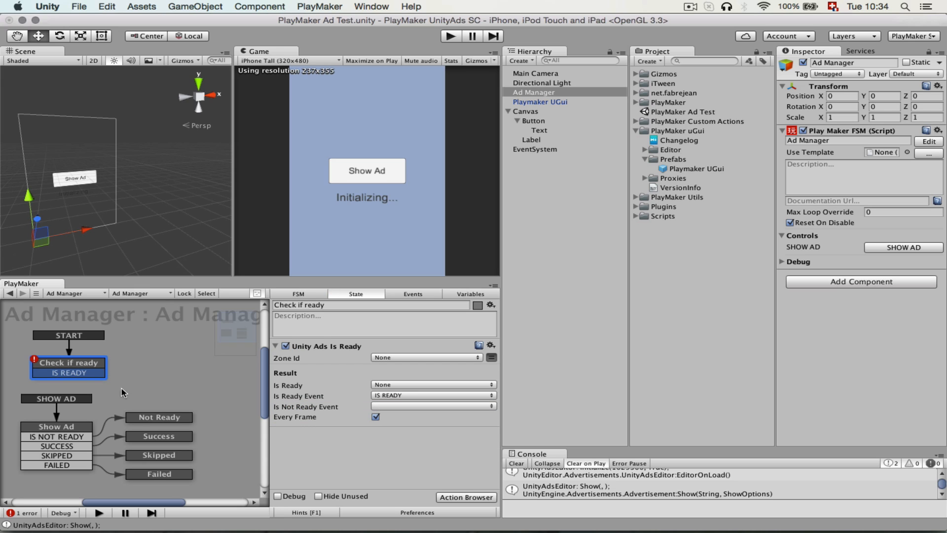
drag(93, 372, 163, 362)
click(303, 305)
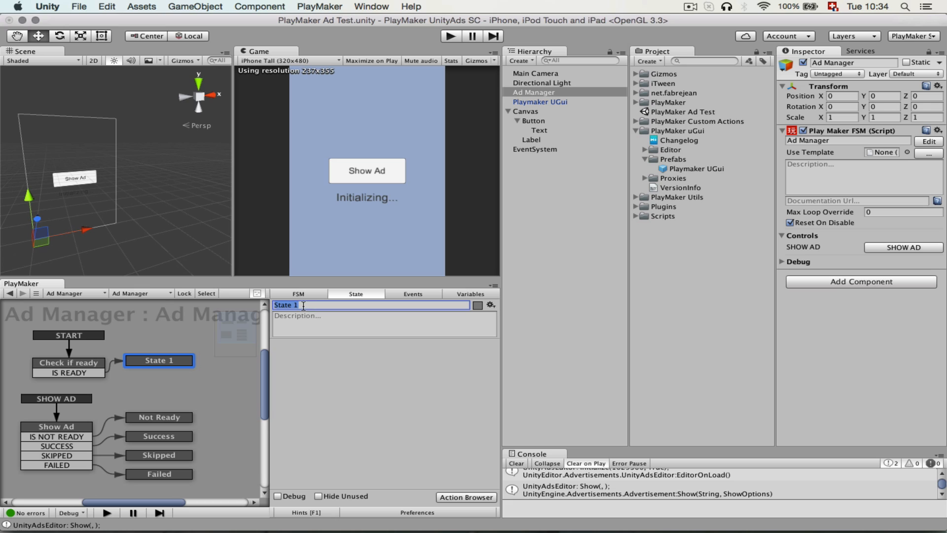
text(Is Ready)
key(Return)
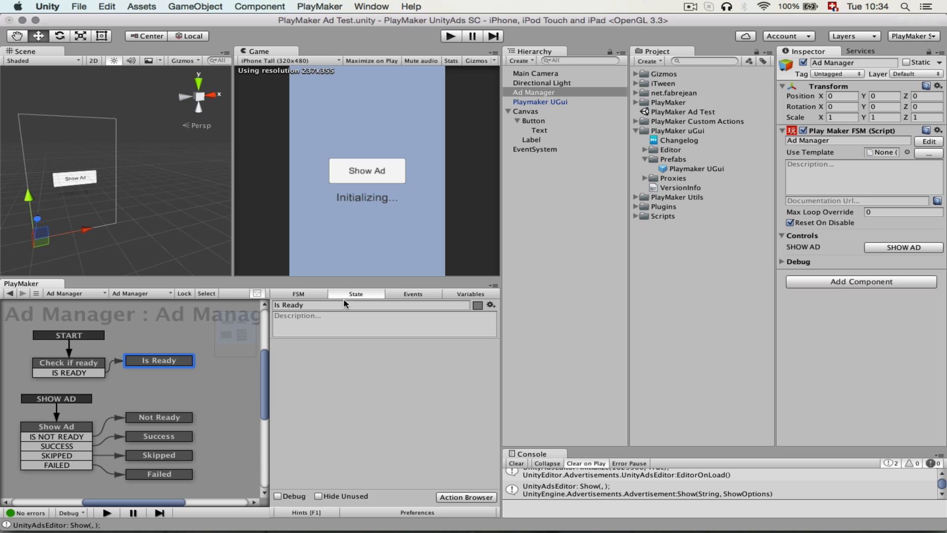
Find the U Gui Text Set Text action by searching for ugui text and add it to the Is Ready state.
click(461, 499)
text(ugui text)
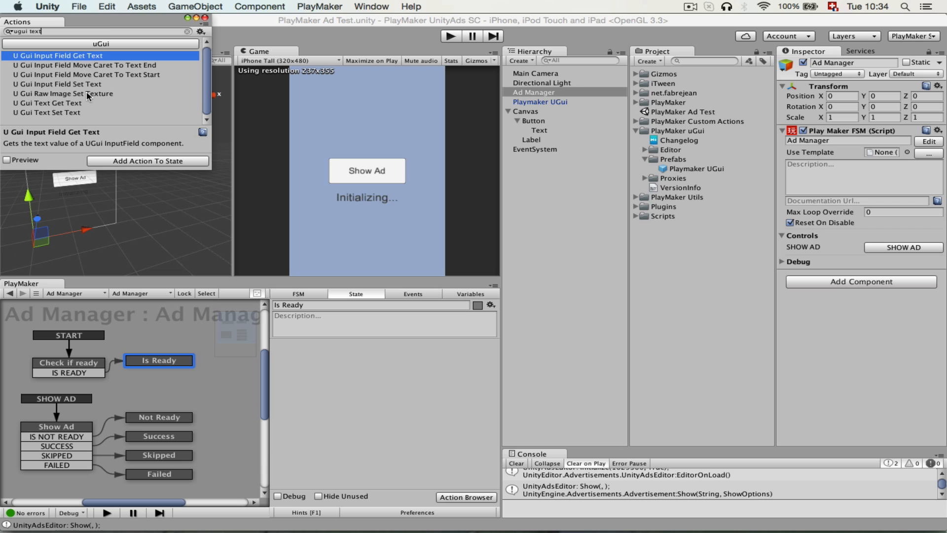
click(56, 113)
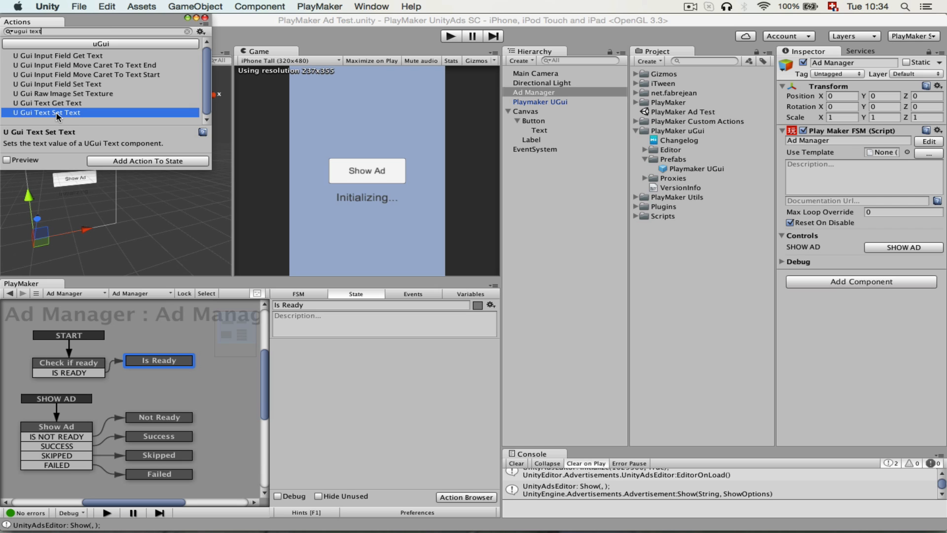
drag(57, 114, 359, 392)
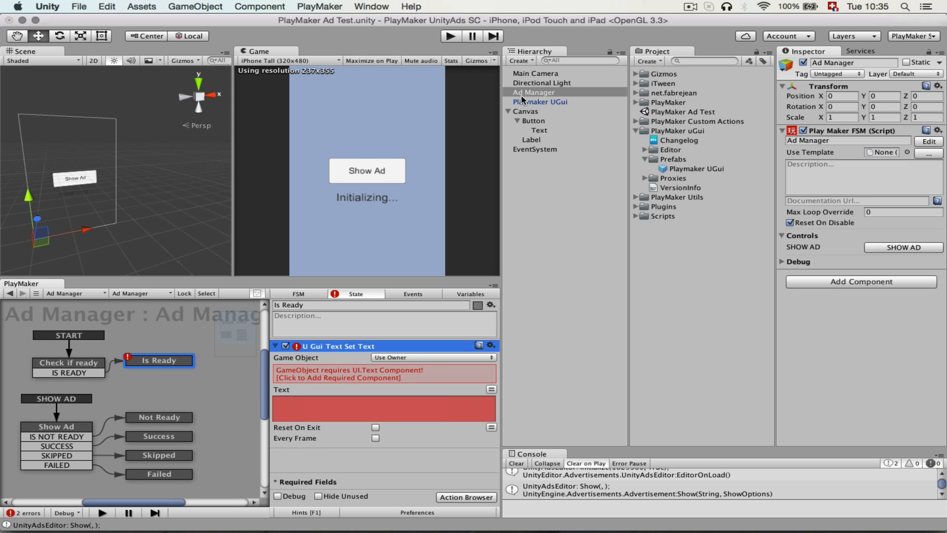
Target the Label game object in the Is Ready state's U Gui Text Set Text action and set its text to "Ad is ready".
click(393, 357)
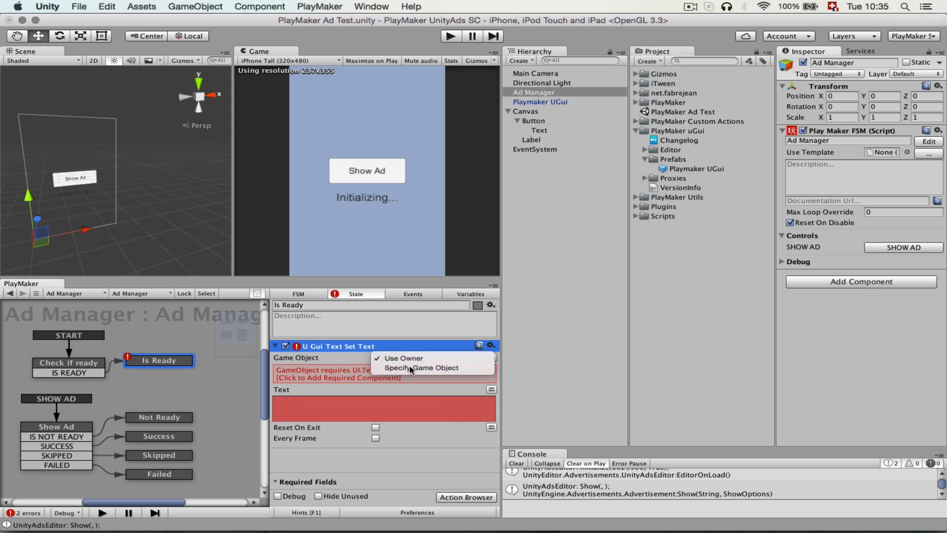
click(399, 366)
drag(532, 144, 425, 370)
click(380, 403)
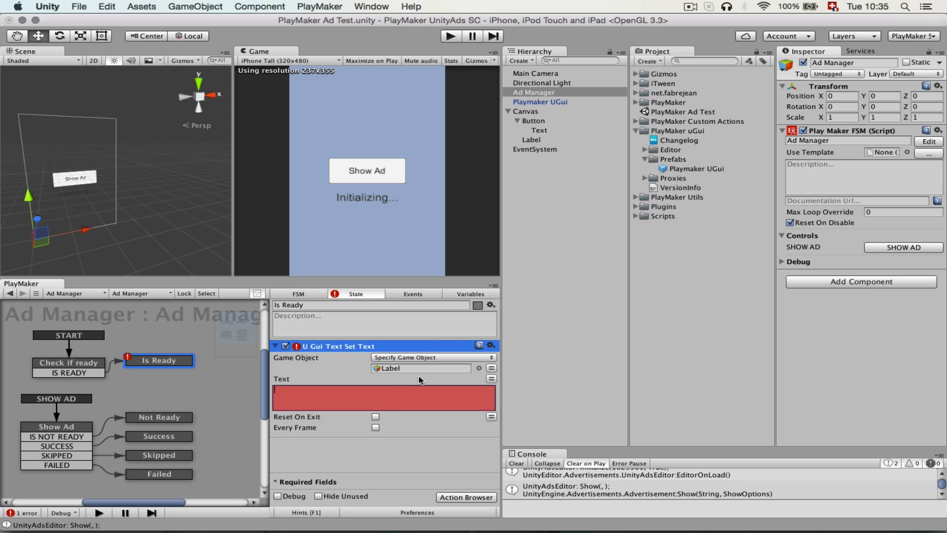
text(Ad)
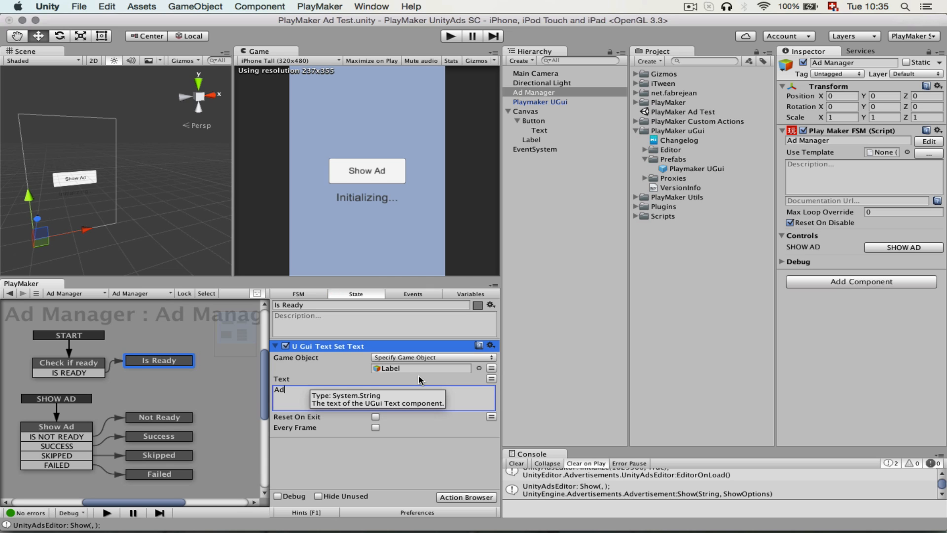
text( is ready)
click(379, 476)
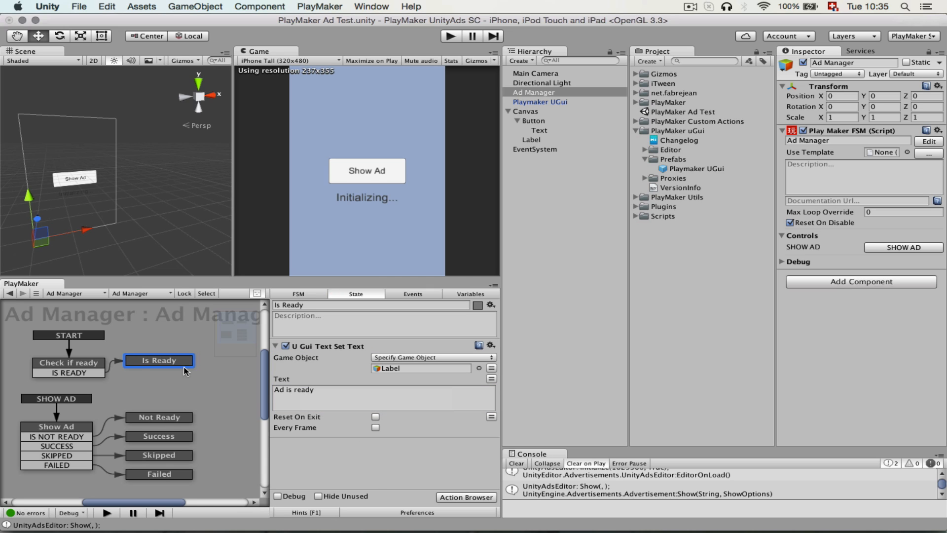
Move the Is Ready state level with its incoming IS READY transition, and test the label by running and stopping the scene.
drag(160, 360, 170, 375)
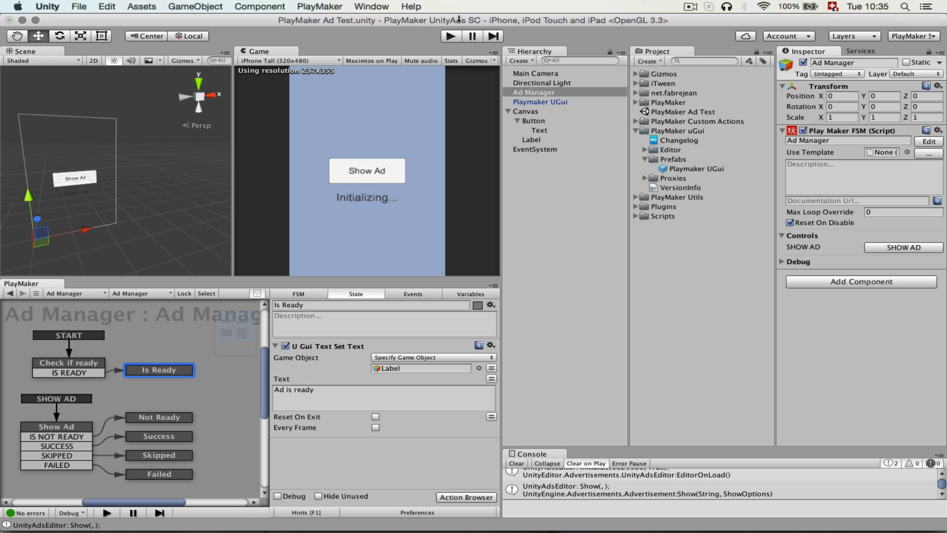
click(449, 37)
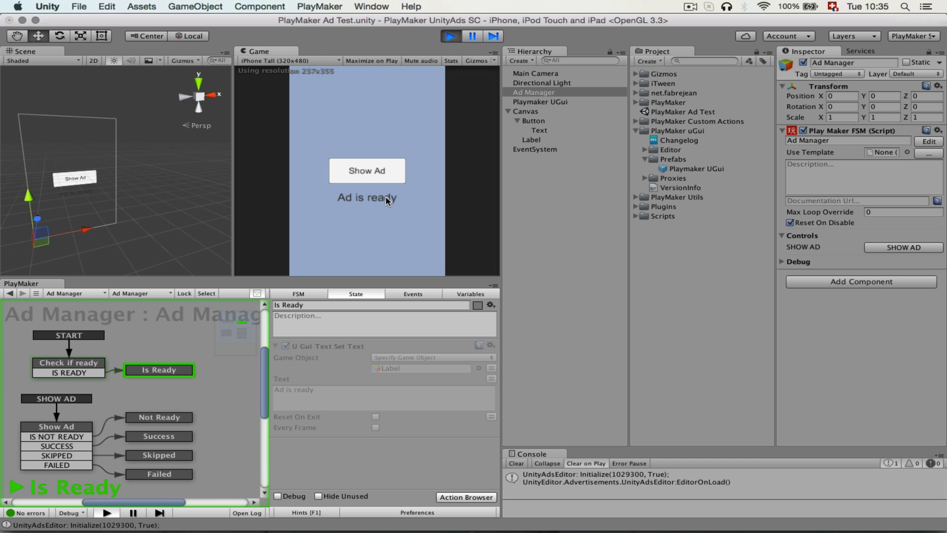
click(451, 36)
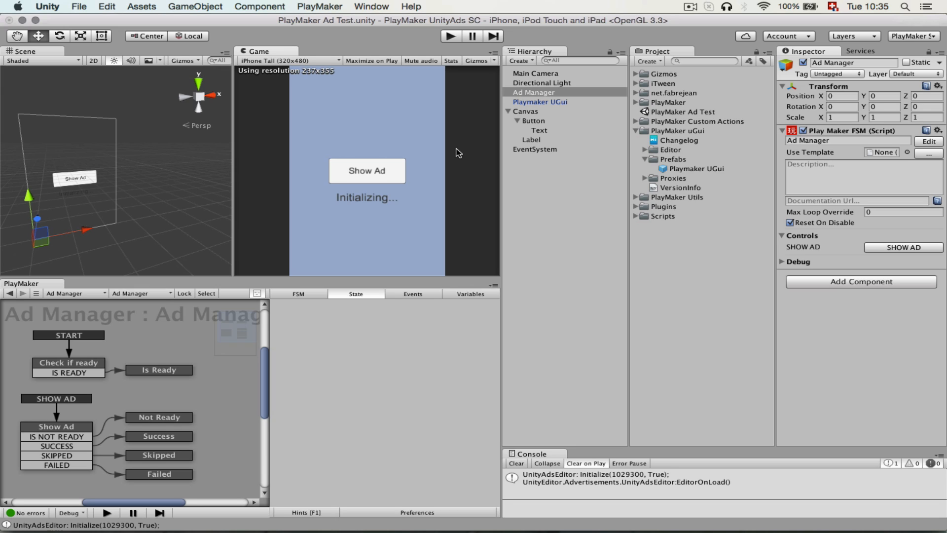
Search the PlayMaker Ecosystem for "unity ads" to review the available Unity Ads actions, and close the browser.
click(602, 324)
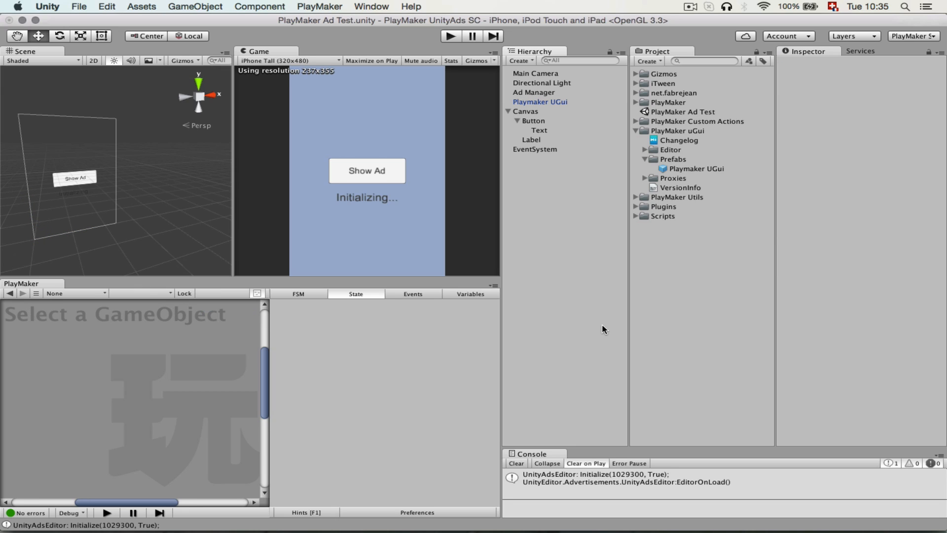
click(669, 327)
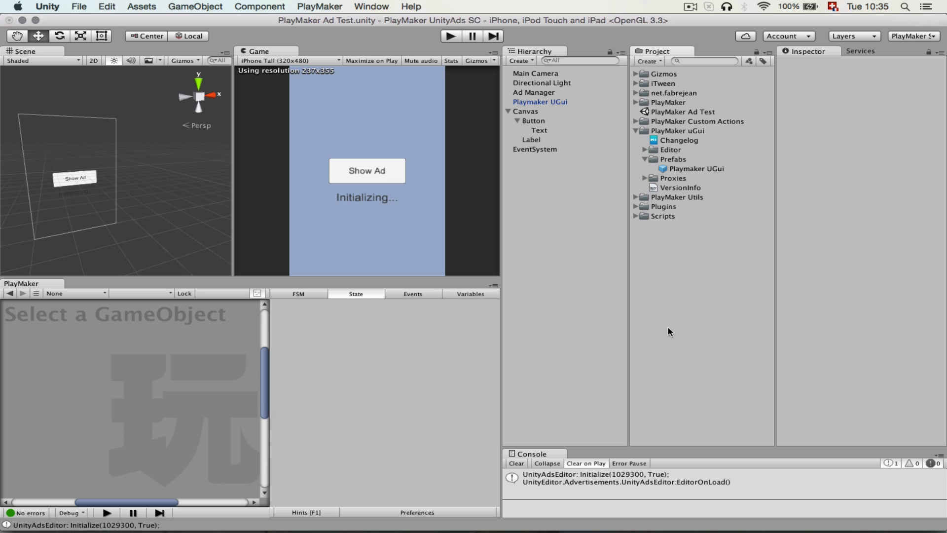
click(319, 6)
mouse_move(341, 106)
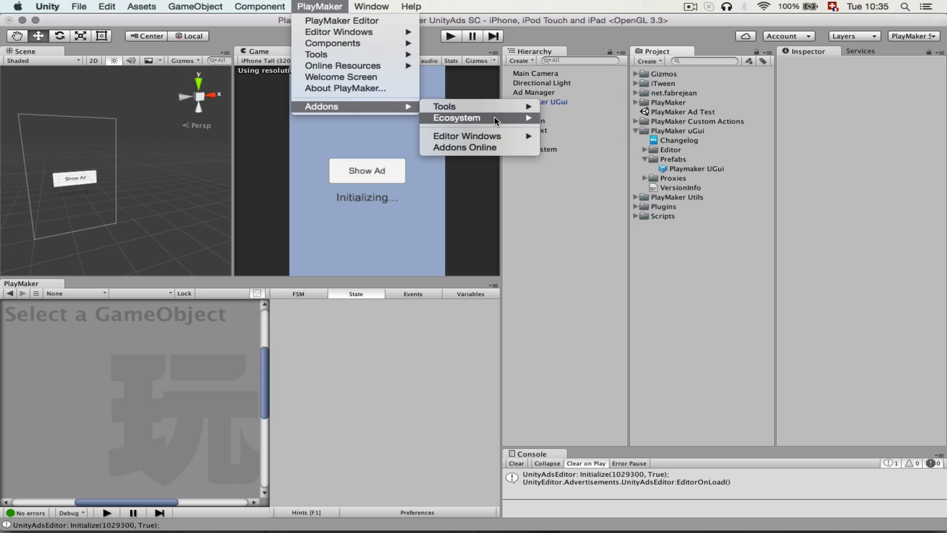
mouse_move(495, 117)
click(562, 120)
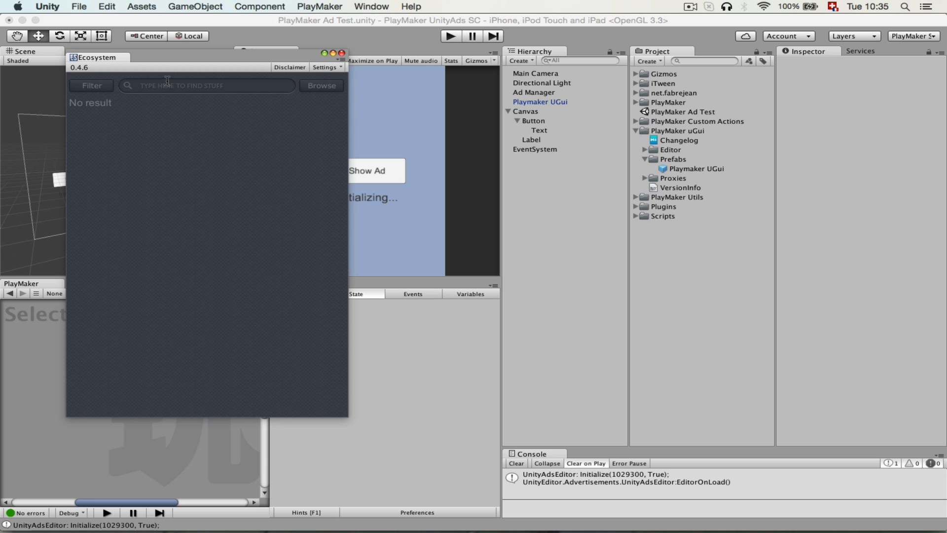
text(unit ads)
key(Return)
click(162, 87)
text(y)
key(Return)
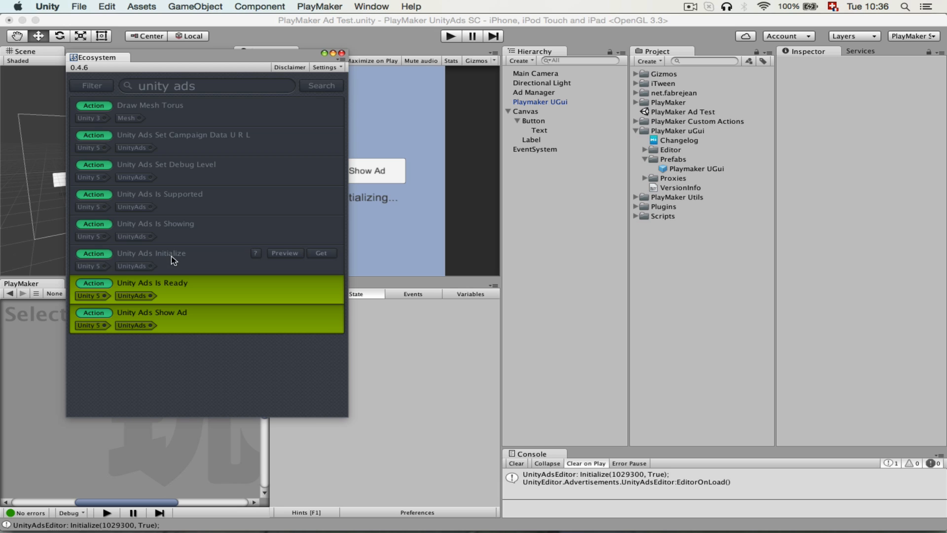
click(341, 53)
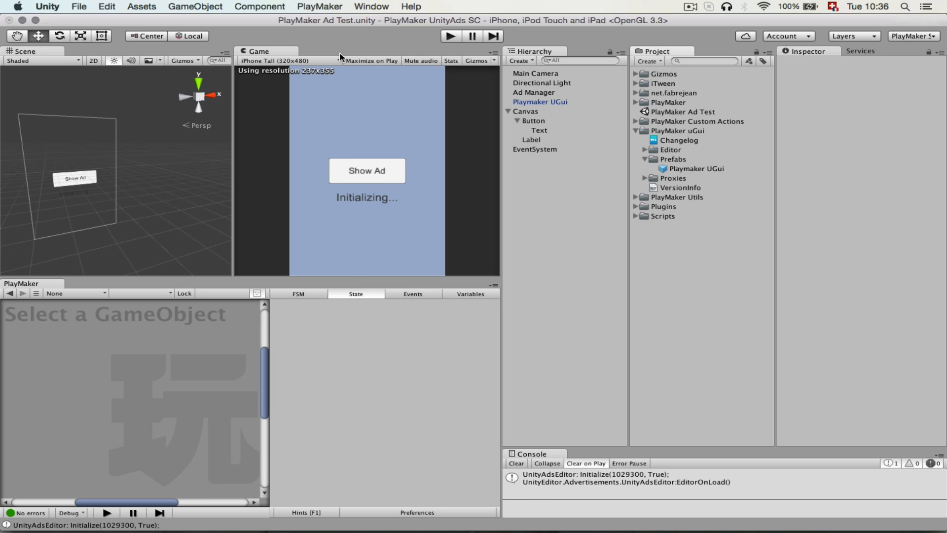
Test the scene by showing an ad, closing it and showing it again, and stop play mode.
click(450, 36)
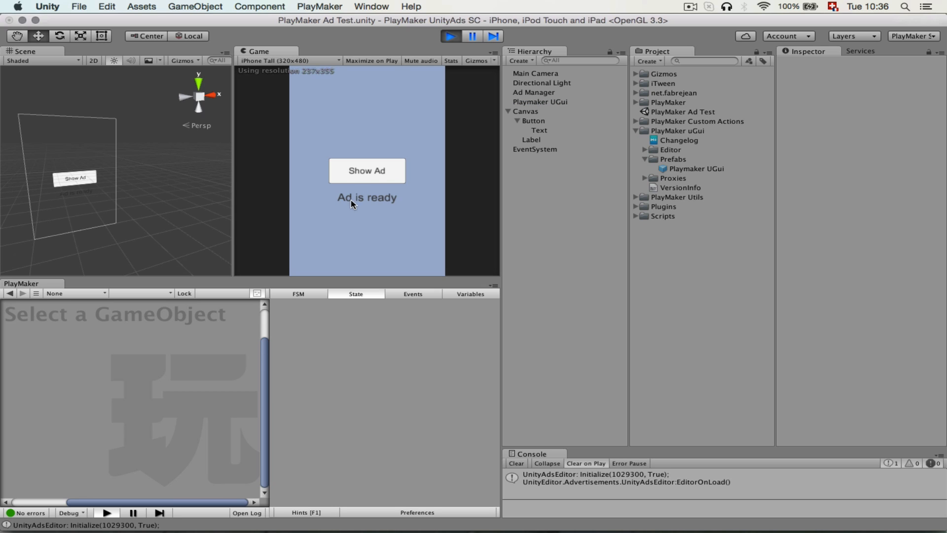
click(386, 171)
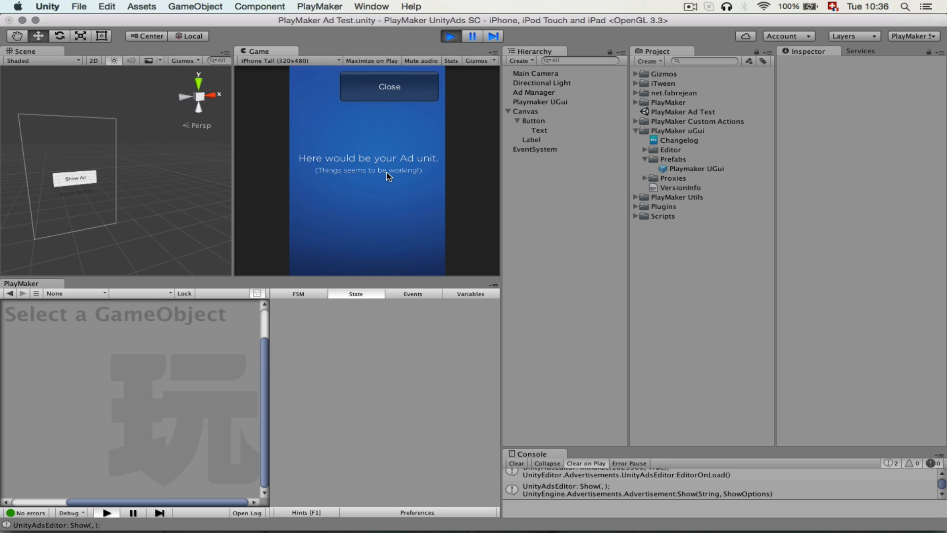
click(388, 87)
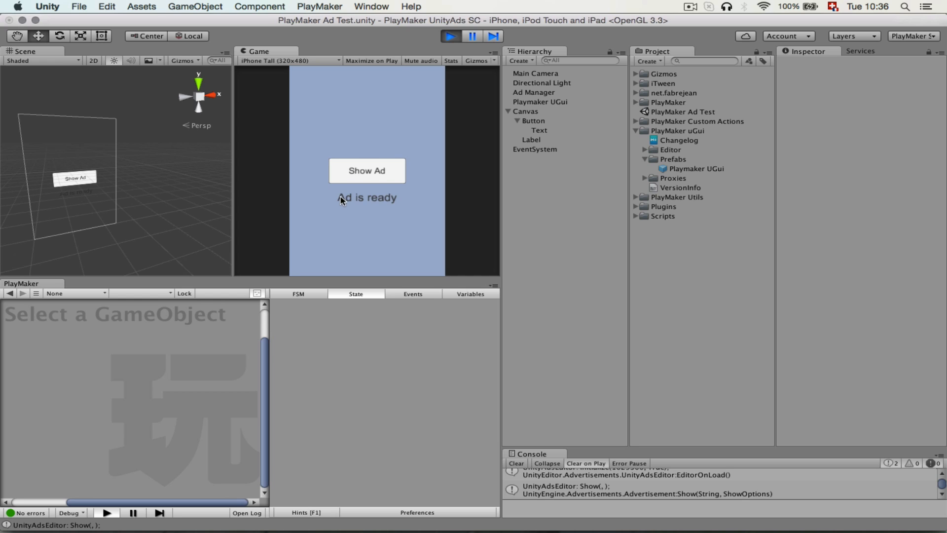
click(385, 173)
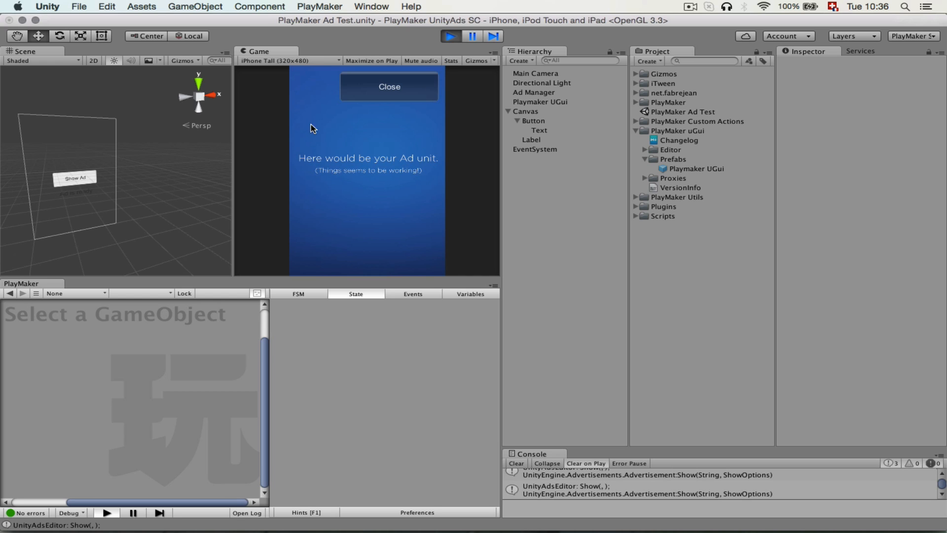
click(459, 37)
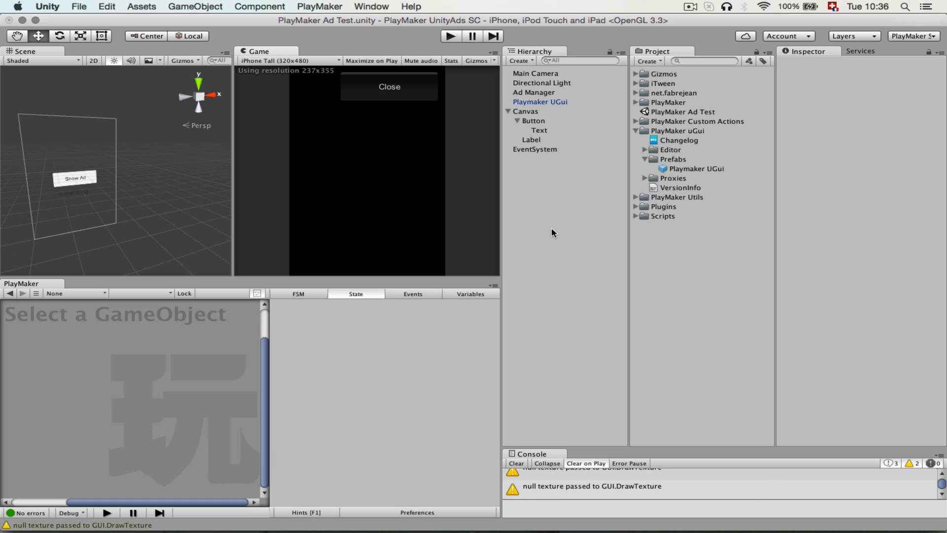
Add a U Gui Text Set Text action to the Ad Manager's Not Ready state and set its Game Object to Specify Game Object.
click(534, 92)
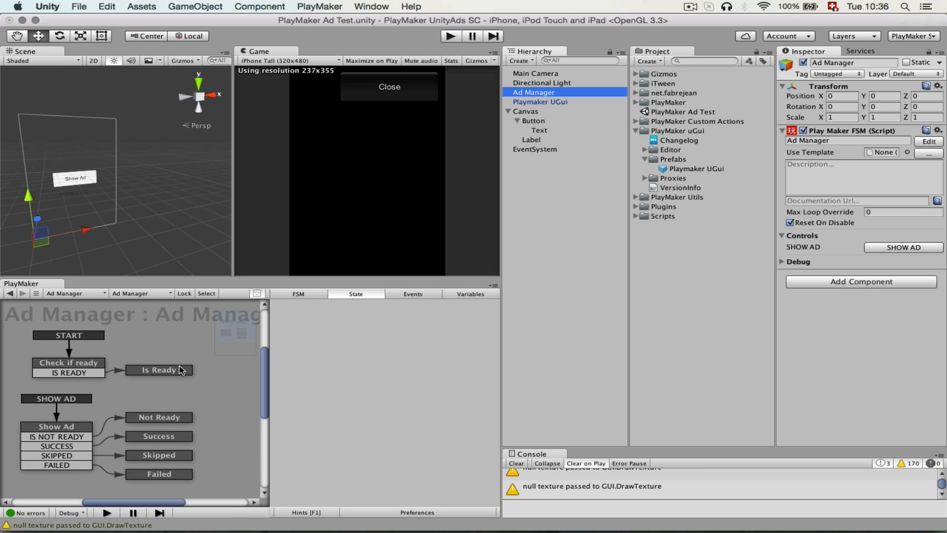
click(169, 419)
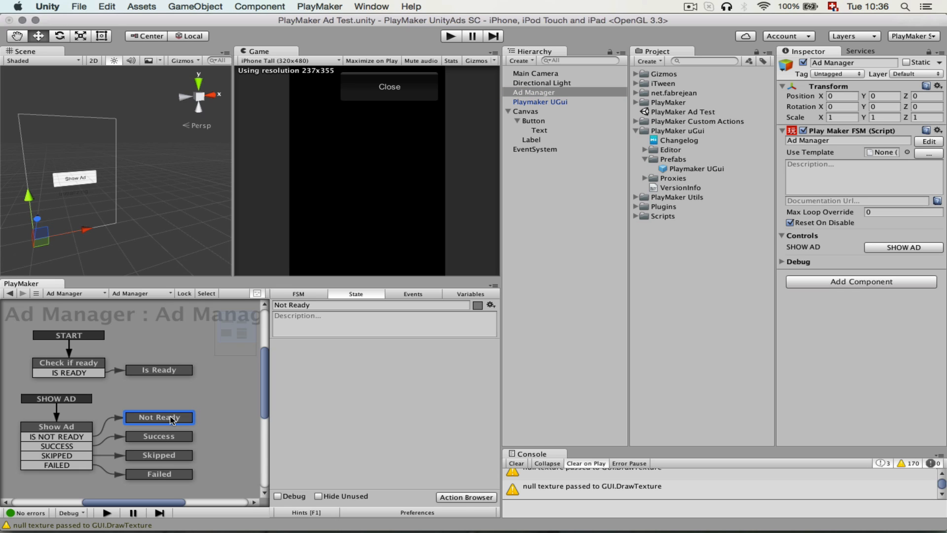
click(466, 497)
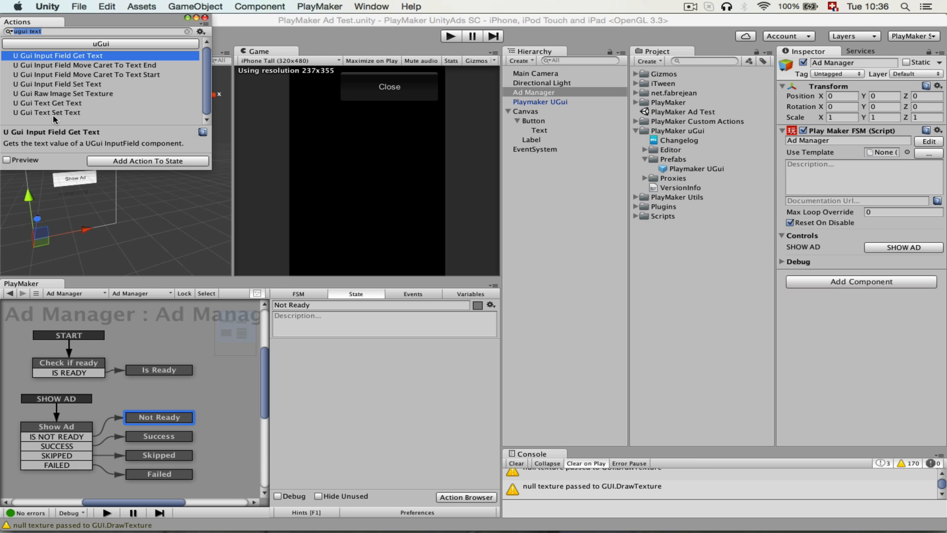
drag(54, 113, 389, 449)
click(455, 498)
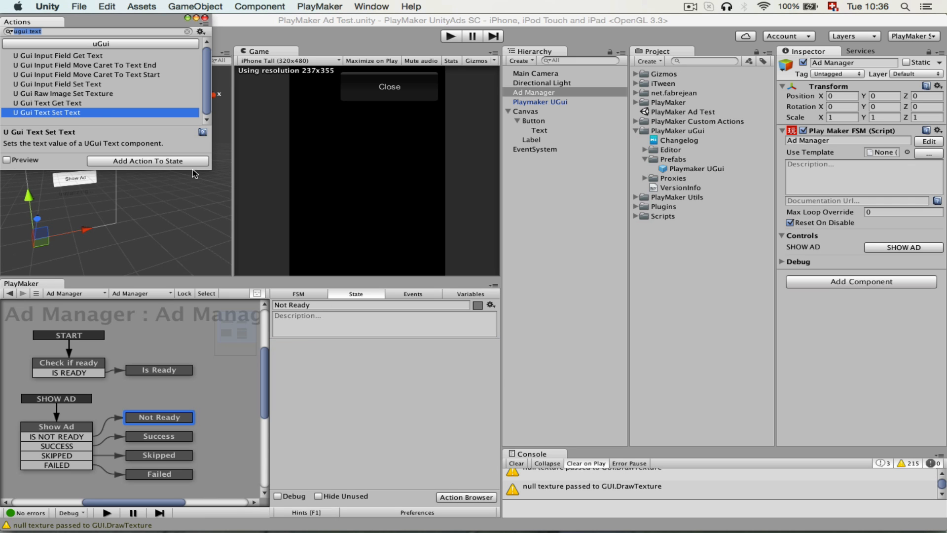
drag(80, 110, 379, 399)
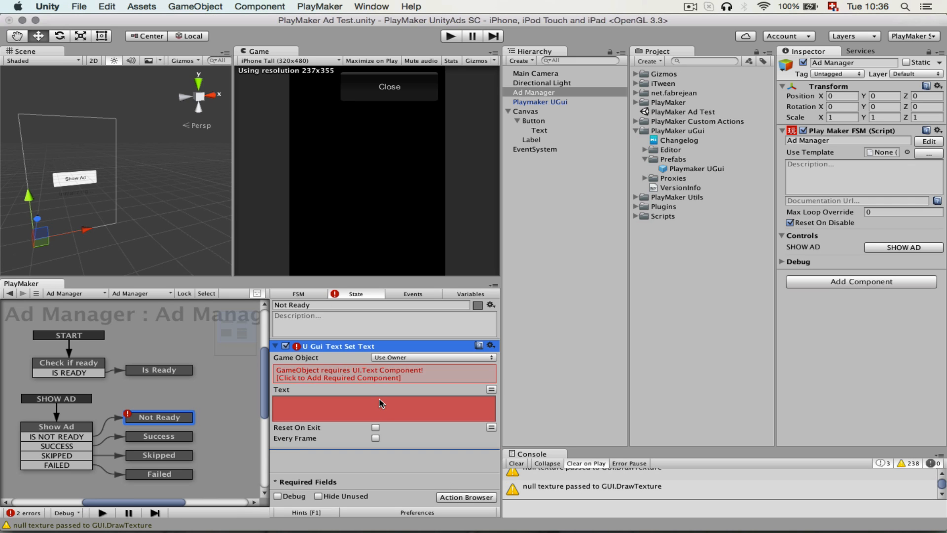
click(413, 358)
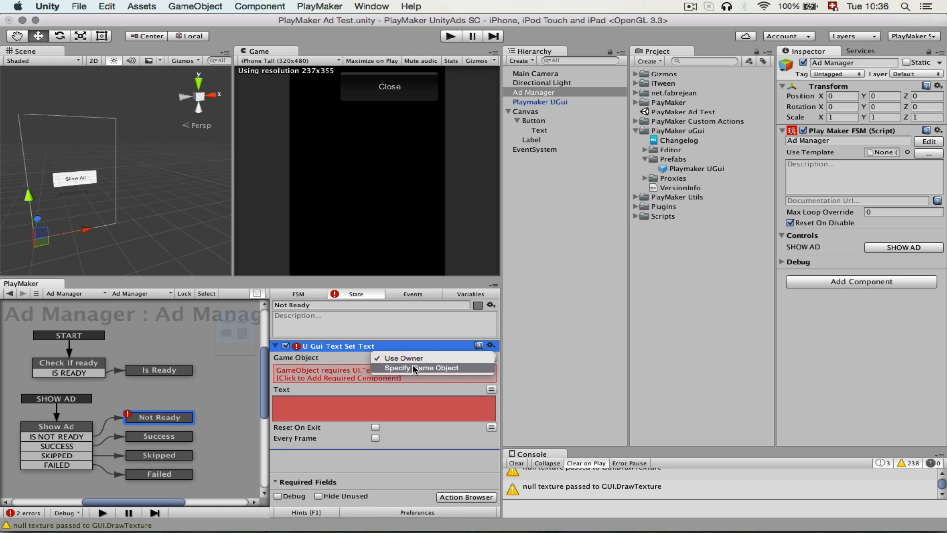
click(413, 368)
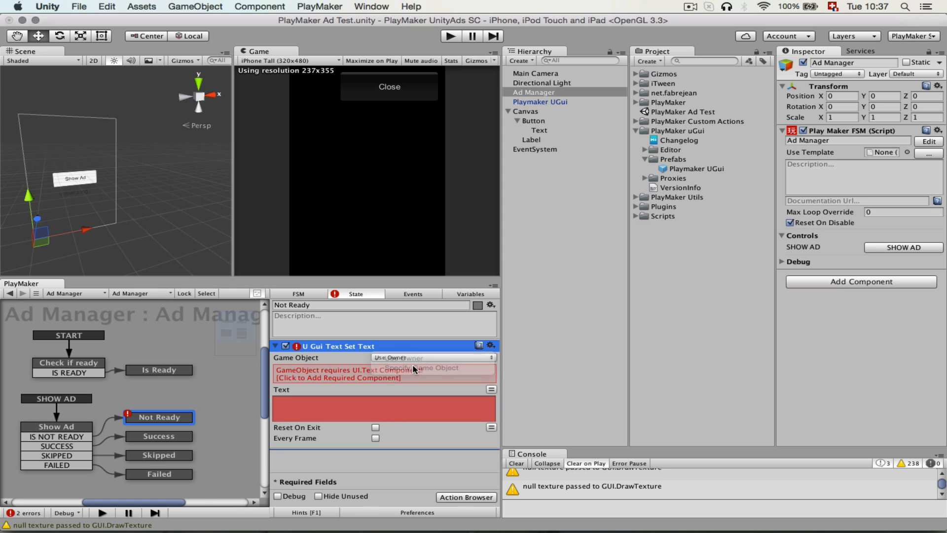
click(167, 370)
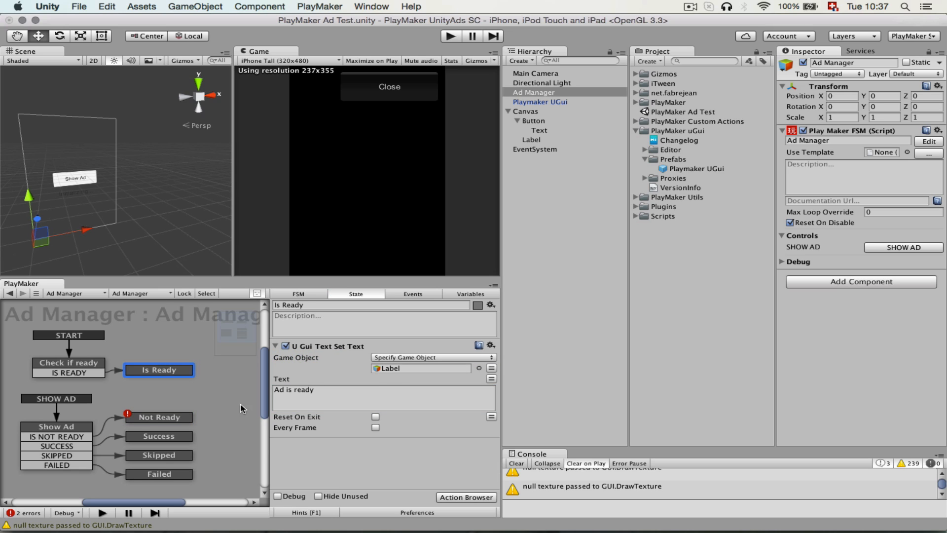
click(159, 417)
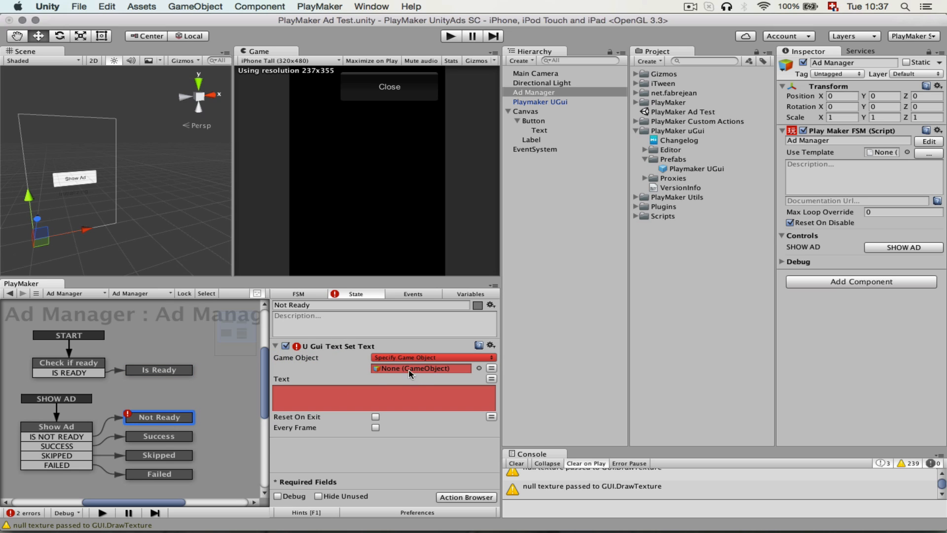
Create a GameObject variable named UI Label on the Ad Manager FSM, exposed in the Inspector, and assign the Label object to it.
click(158, 436)
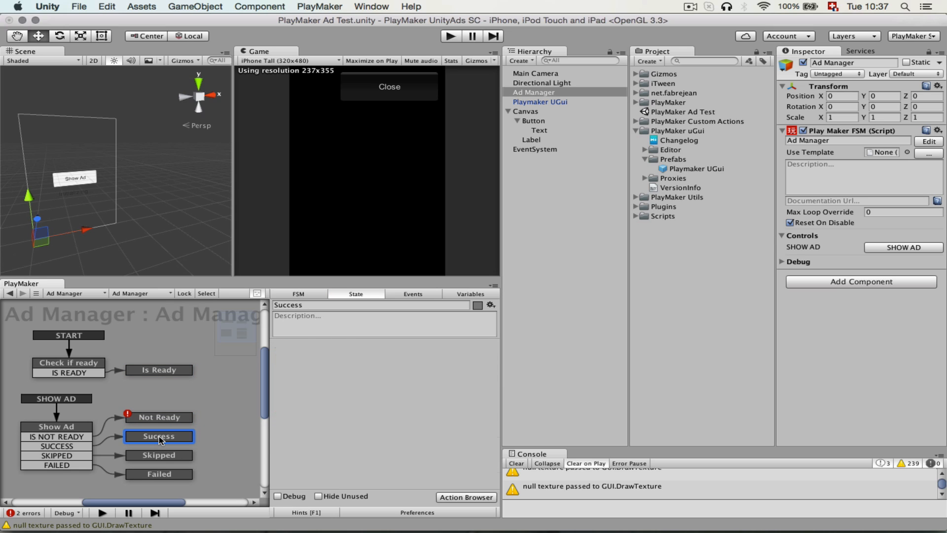
click(464, 294)
click(368, 479)
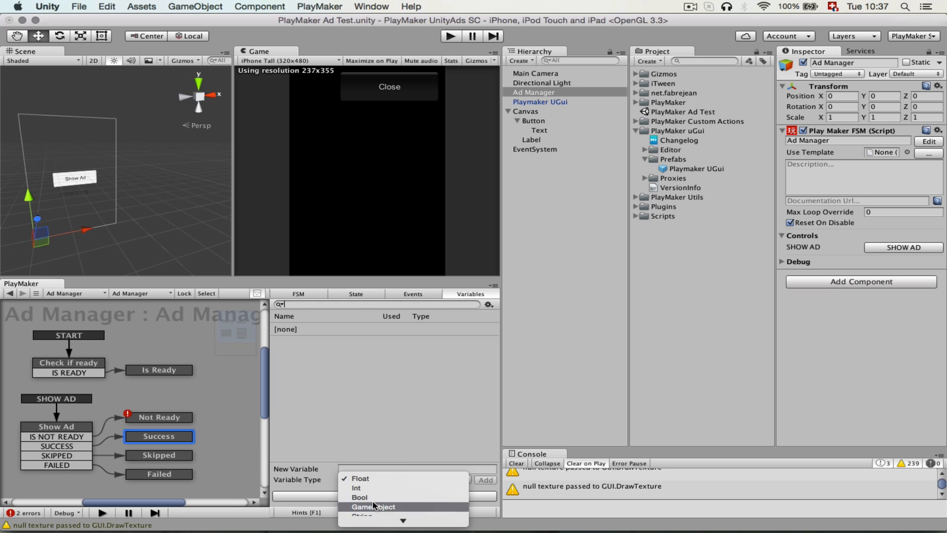
click(374, 507)
click(356, 467)
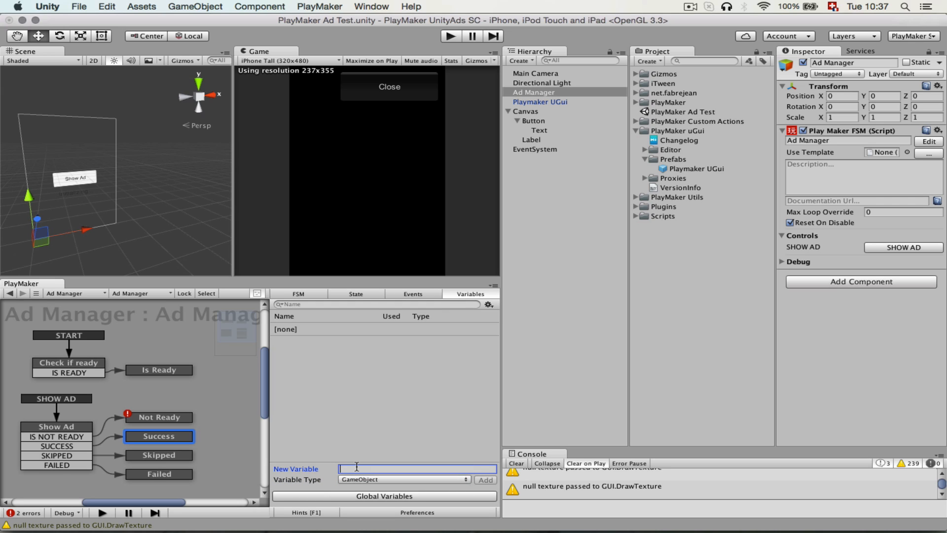
text(LAbel)
key(Home)
text(UI)
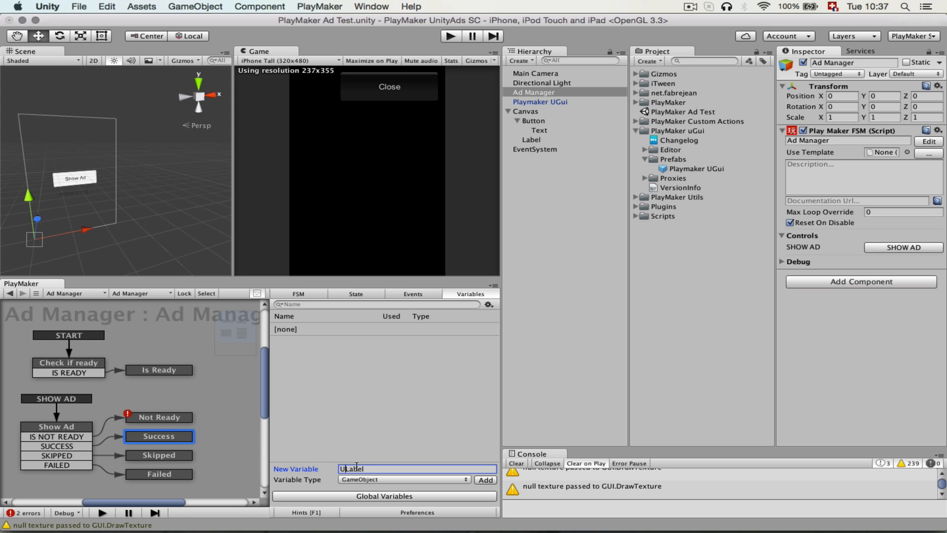
key(Return)
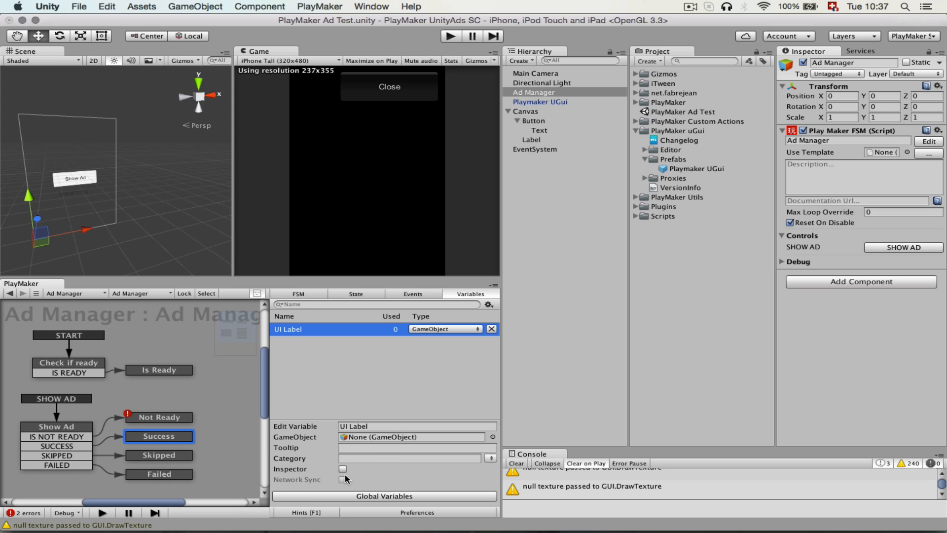
click(341, 469)
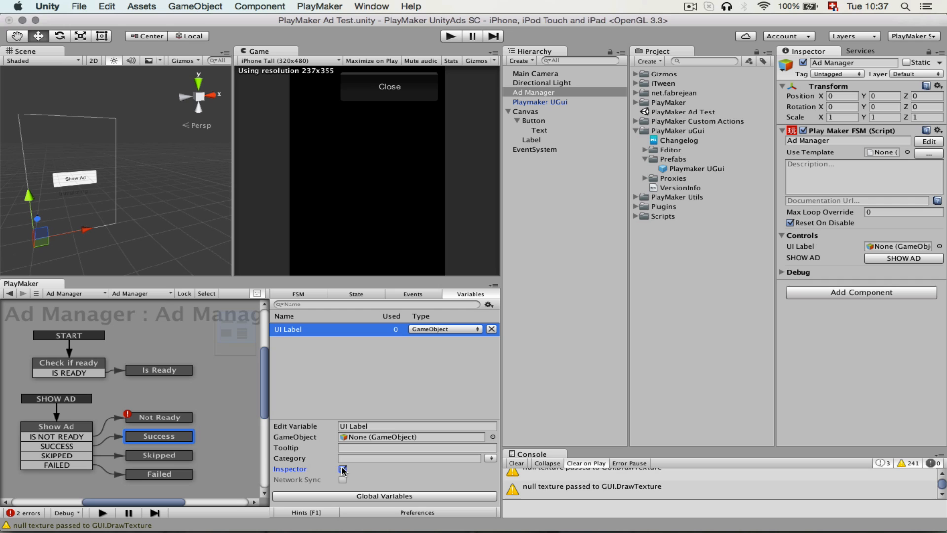
drag(533, 141, 878, 247)
Use the UI Label variable as the target of the Is Ready state's U Gui Text Set Text action.
click(182, 370)
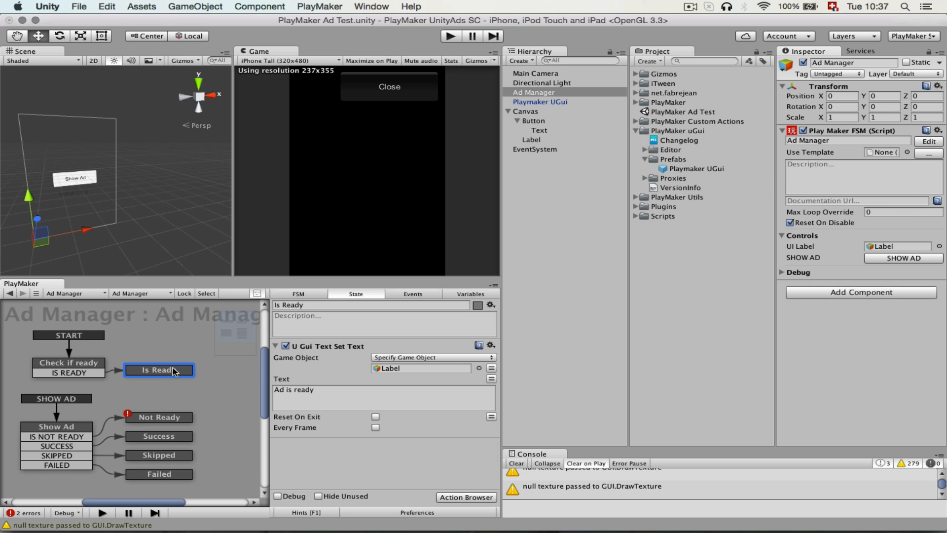
click(492, 369)
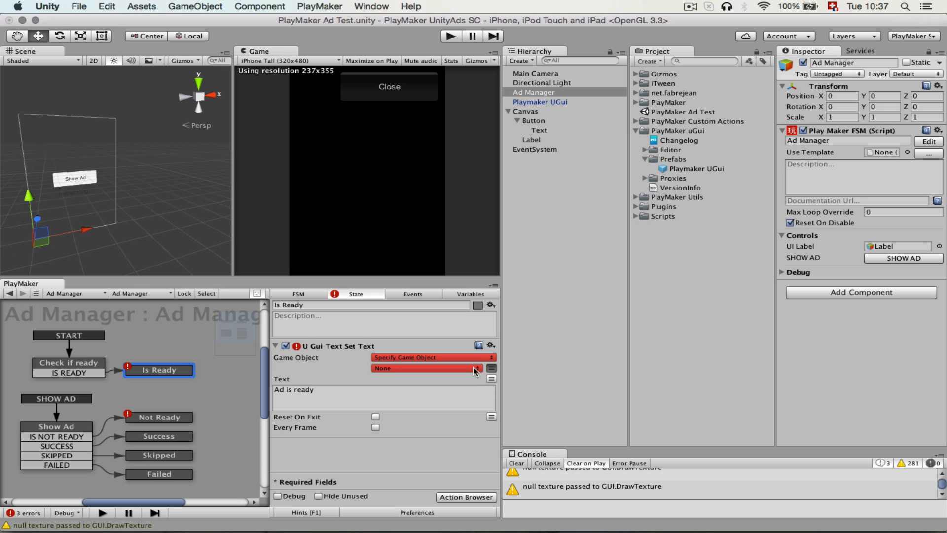
click(475, 369)
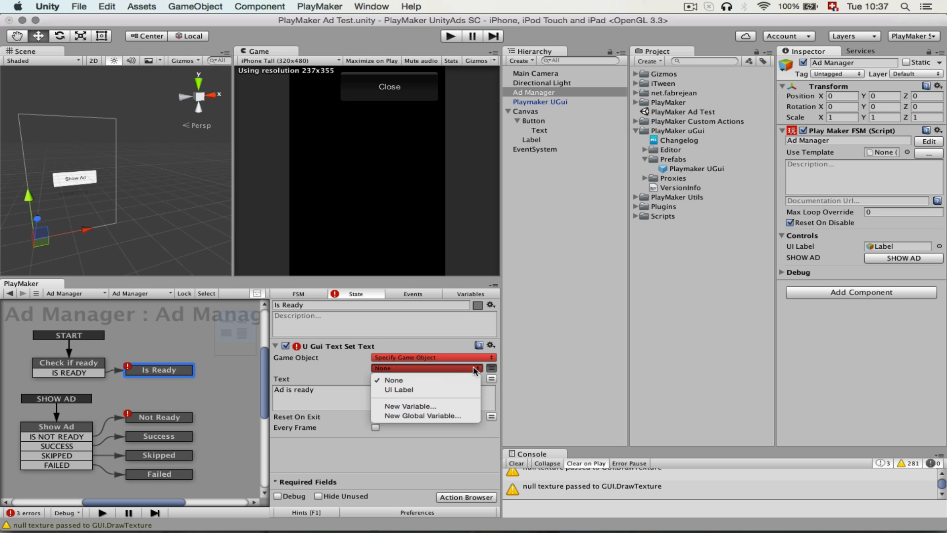
click(444, 390)
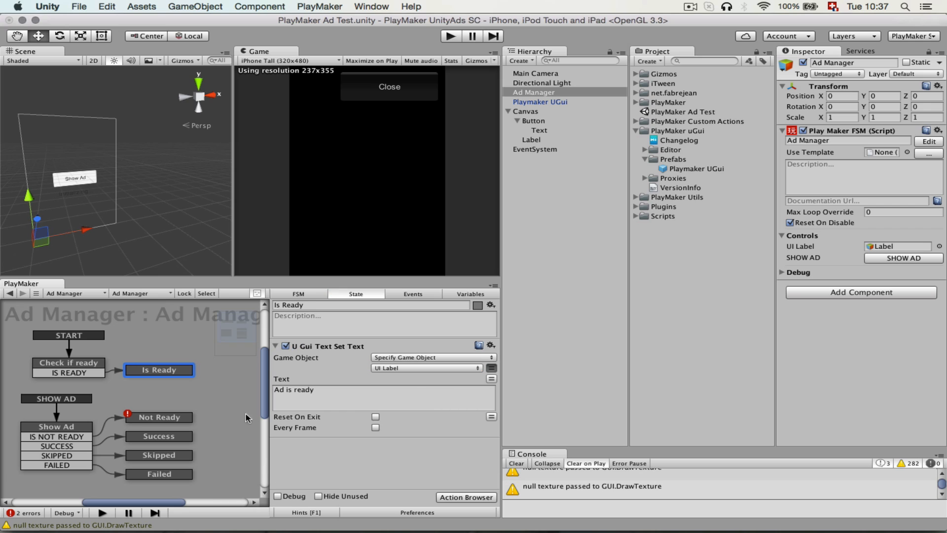
Target the UI Label variable in the Not Ready state's U Gui Text Set Text action and set its text to "Not Ready".
click(175, 418)
click(492, 368)
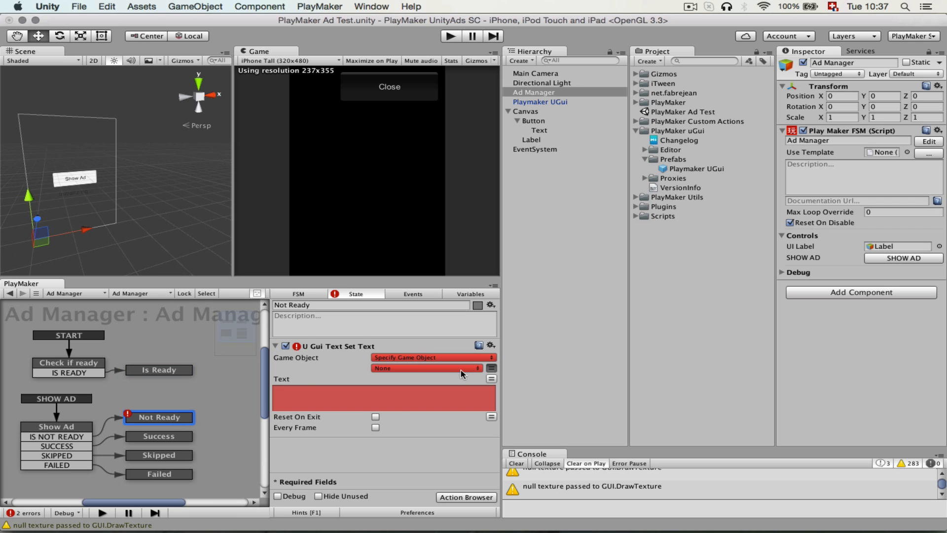
click(461, 368)
click(415, 390)
click(375, 403)
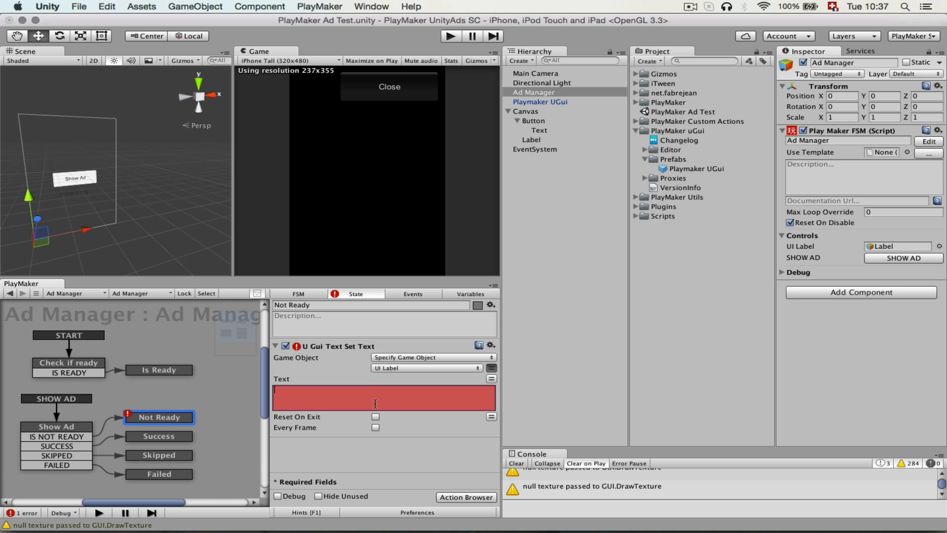
text(Not Ready!)
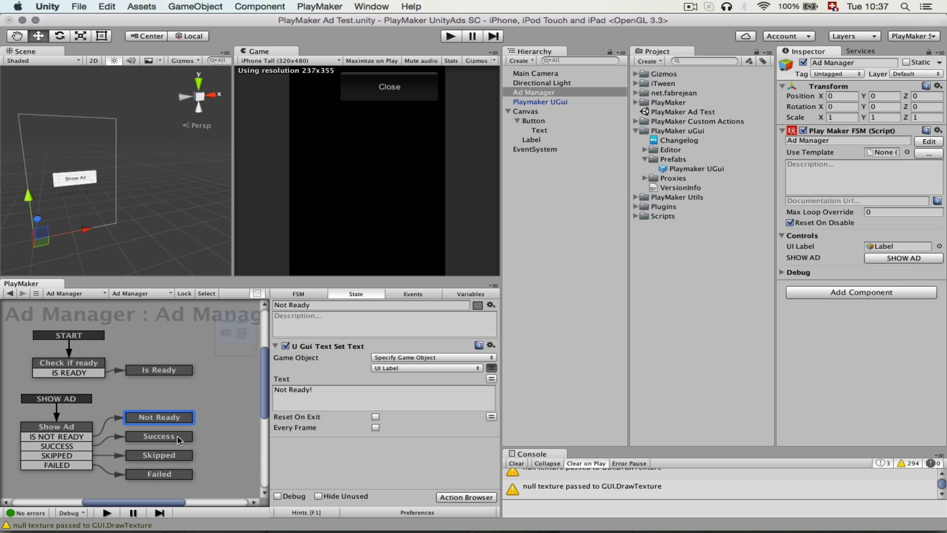
Add a U Gui Text Set Text action to the Success state.
click(176, 435)
click(447, 497)
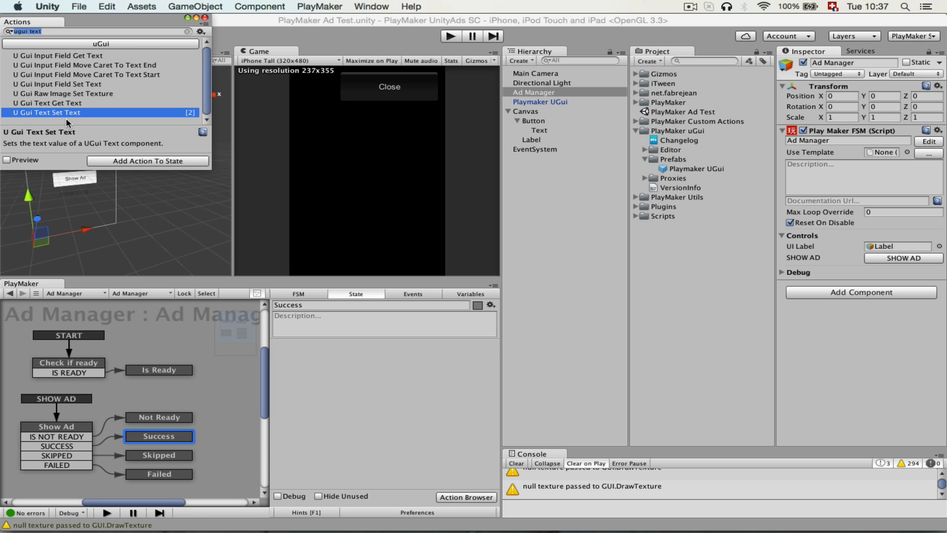
drag(69, 114, 360, 405)
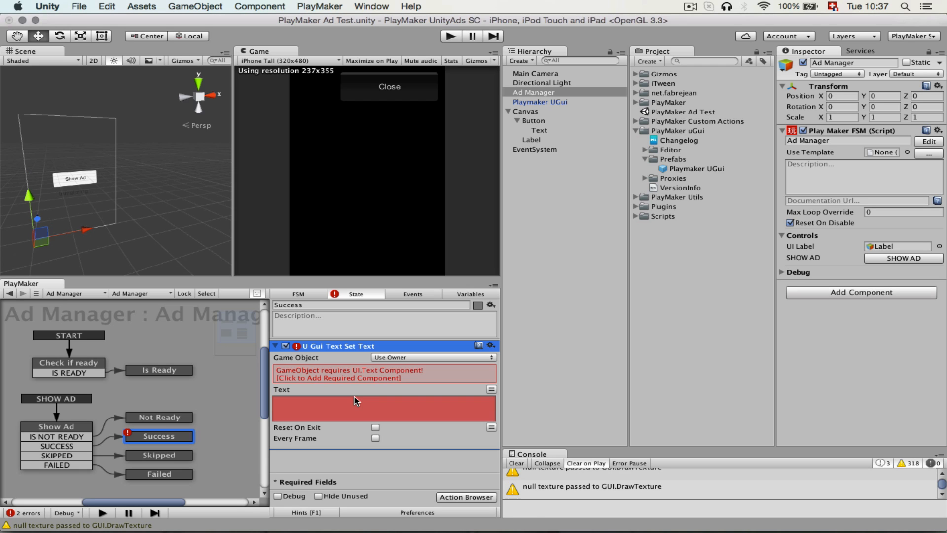
Target the UI Label variable in the Success state's U Gui Text Set Text action and set its text to "Success!!".
click(403, 358)
click(405, 368)
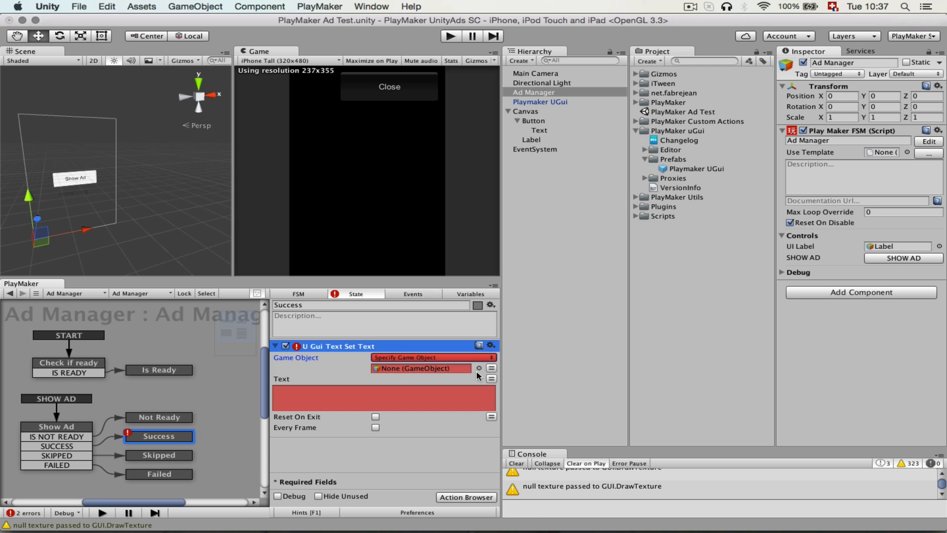
click(473, 369)
click(422, 391)
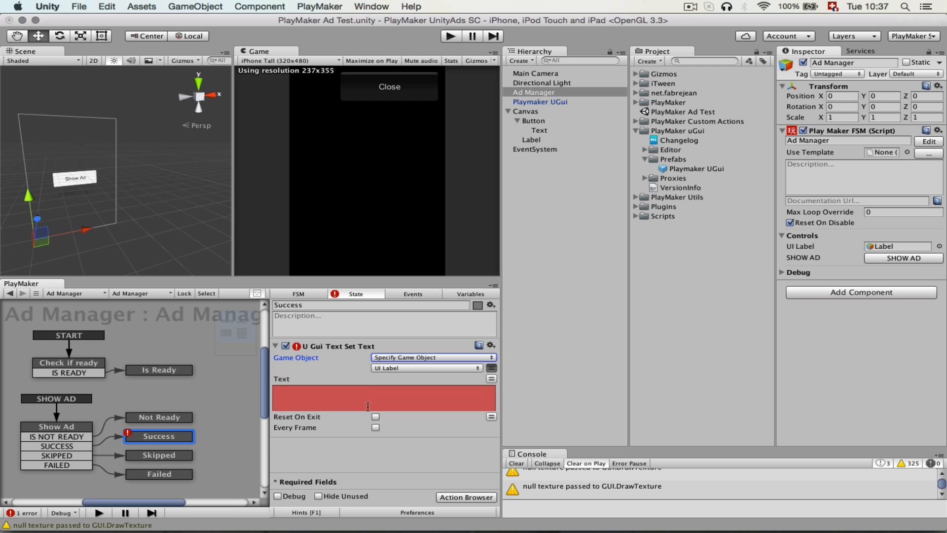
click(366, 405)
text(Succe)
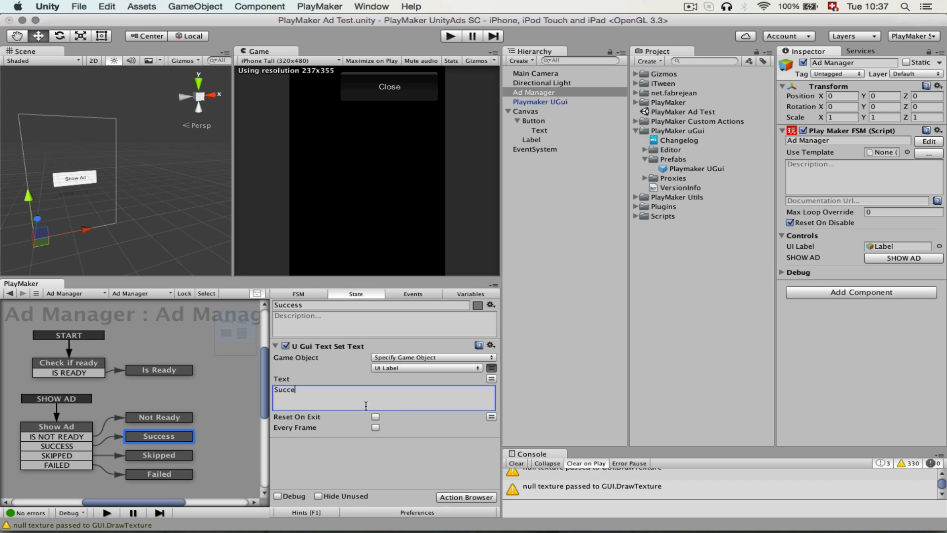
text(ss!!)
Add a U Gui Text Set Text action to the Skipped state.
click(159, 456)
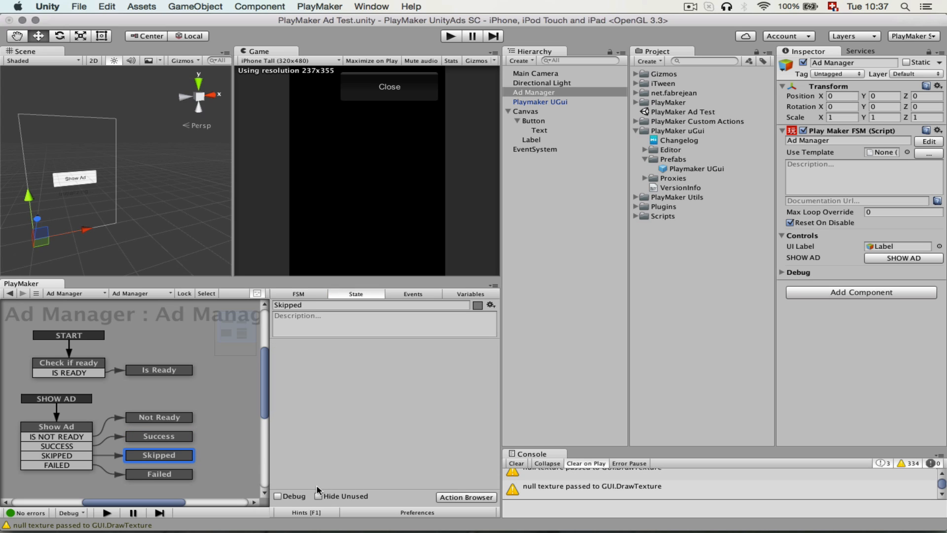
click(472, 498)
drag(96, 112, 404, 432)
Target the UI Label variable in the Skipped state's U Gui Text Set Text action and set its text to "skipped...".
click(402, 357)
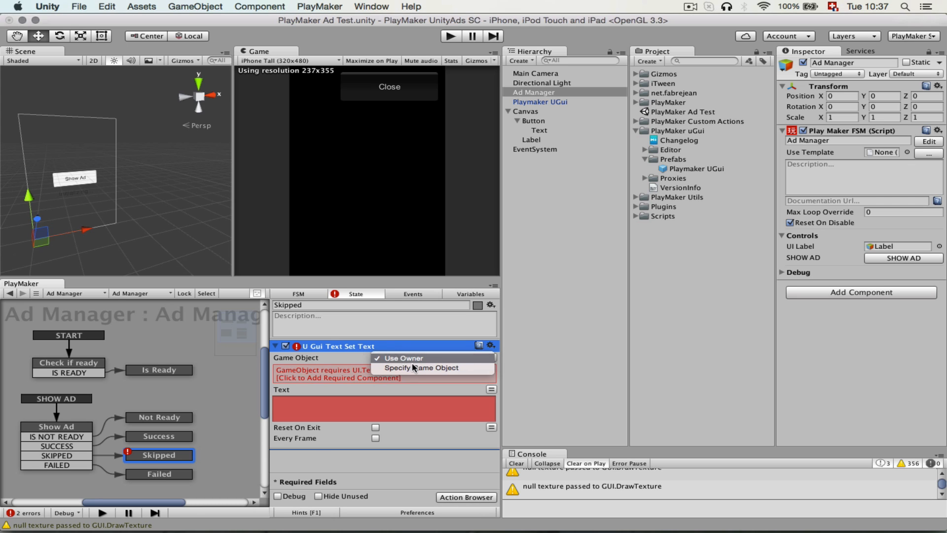
click(417, 370)
click(491, 368)
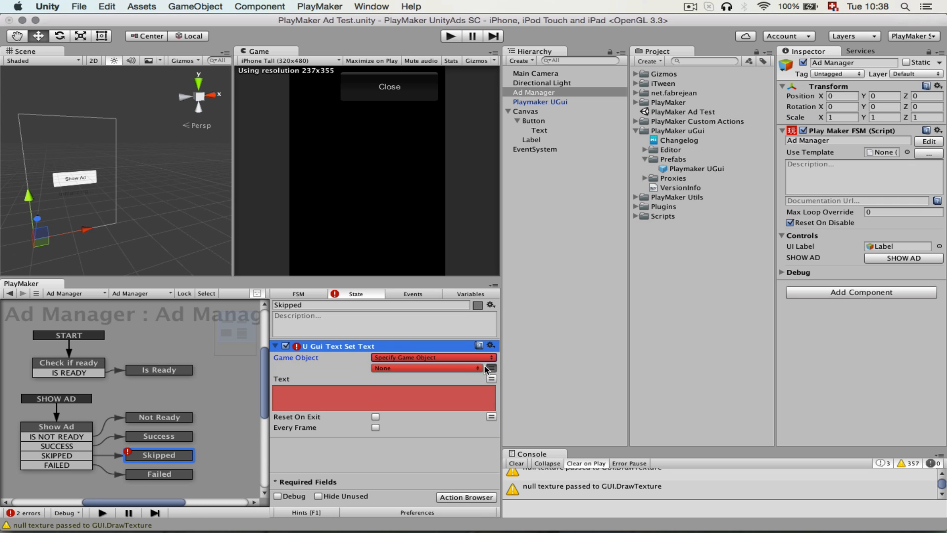
click(427, 368)
click(430, 389)
click(400, 395)
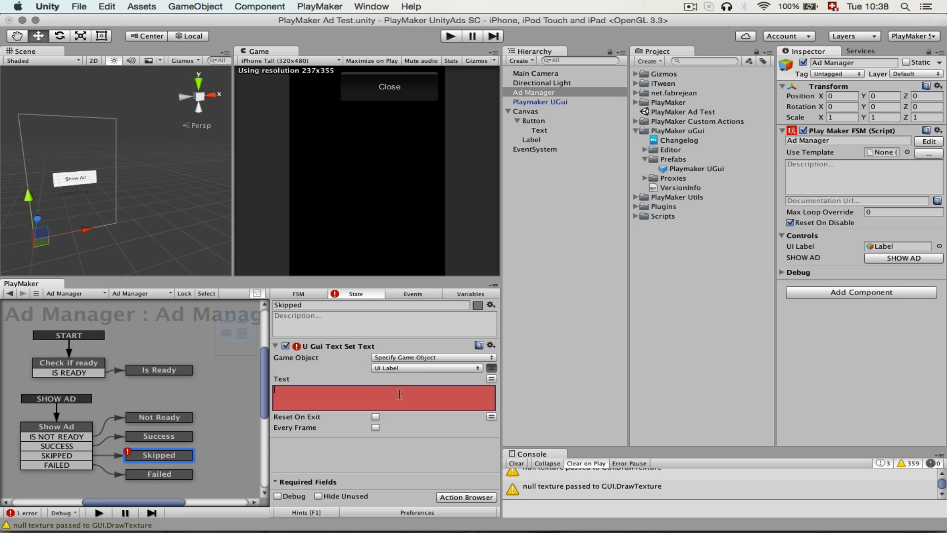
text(skp)
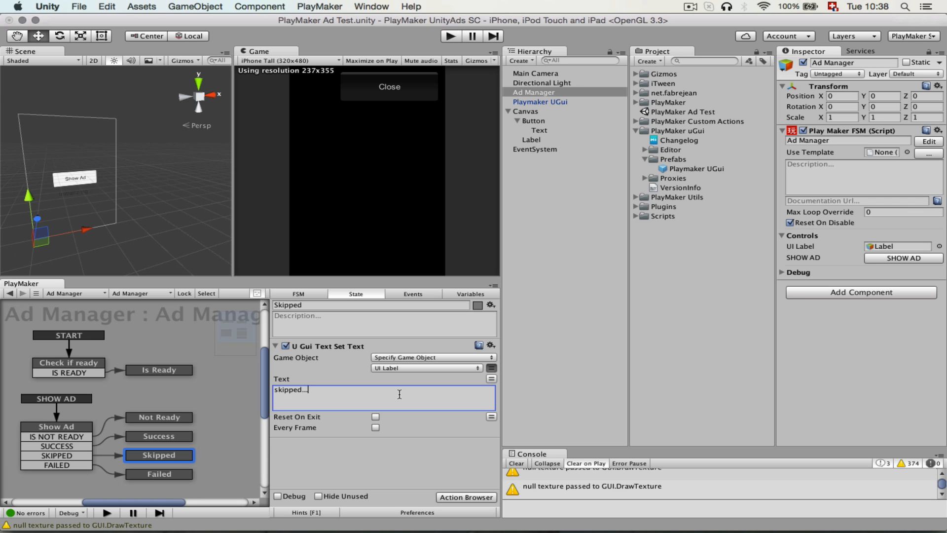
Add a U Gui Text Set Text action to the Failed state.
click(169, 475)
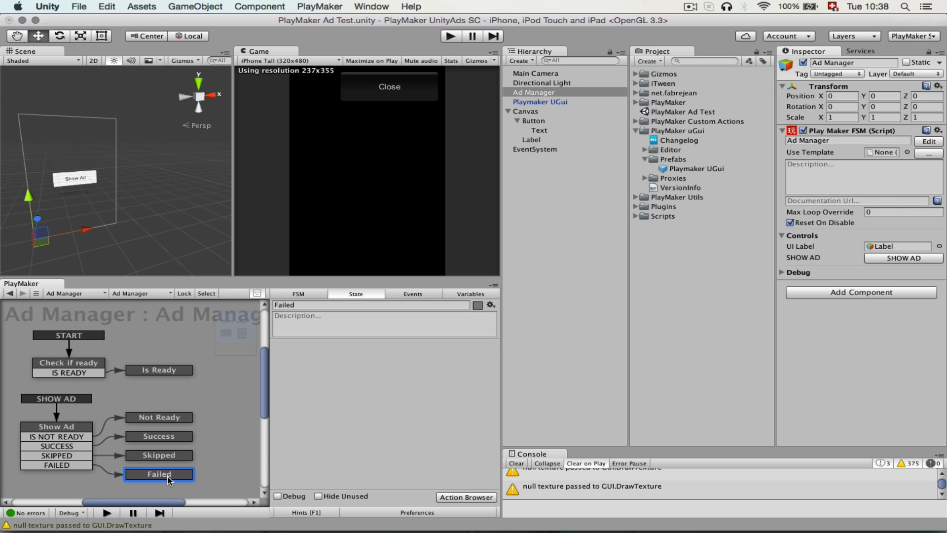
click(444, 497)
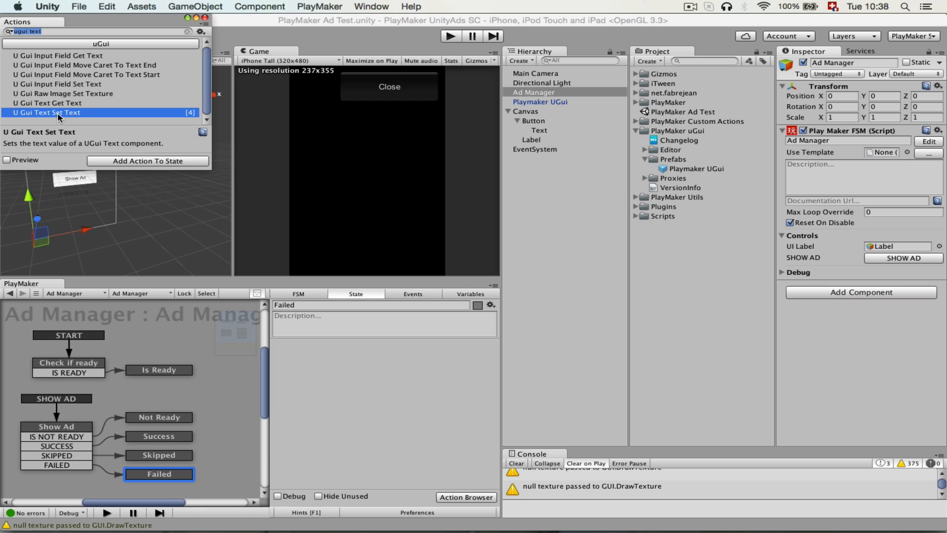
drag(61, 113, 383, 415)
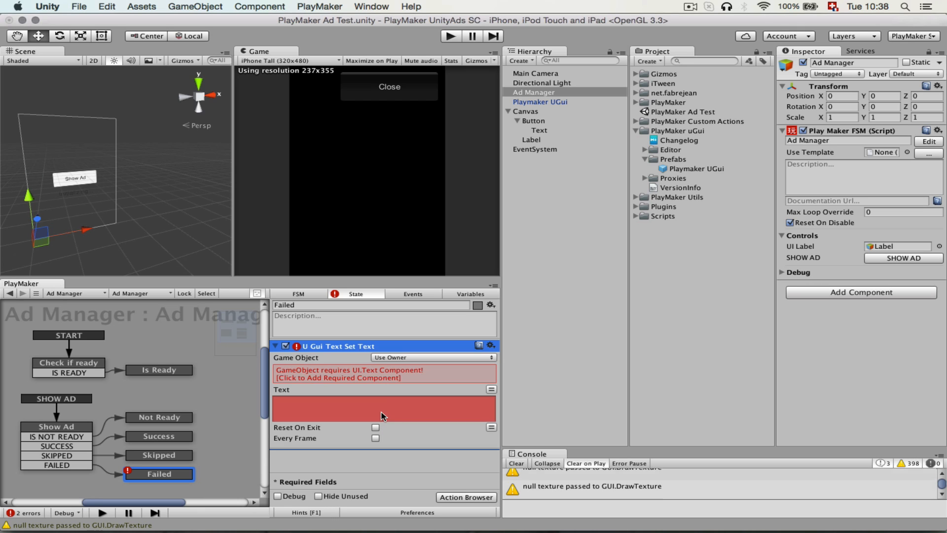
Target the UI Label variable in the Failed state's U Gui Text Set Text action and set its text to "Failed!".
click(397, 357)
click(415, 373)
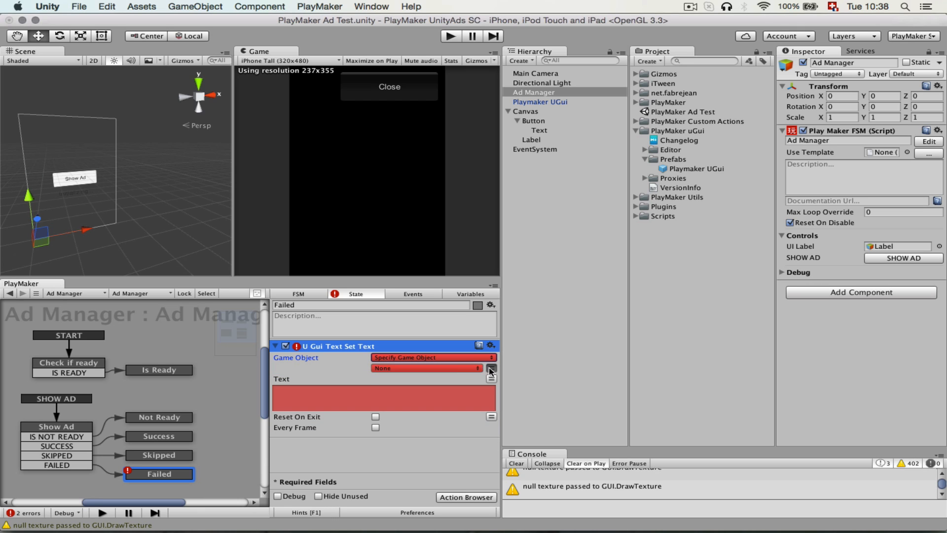
click(426, 368)
click(436, 390)
click(387, 398)
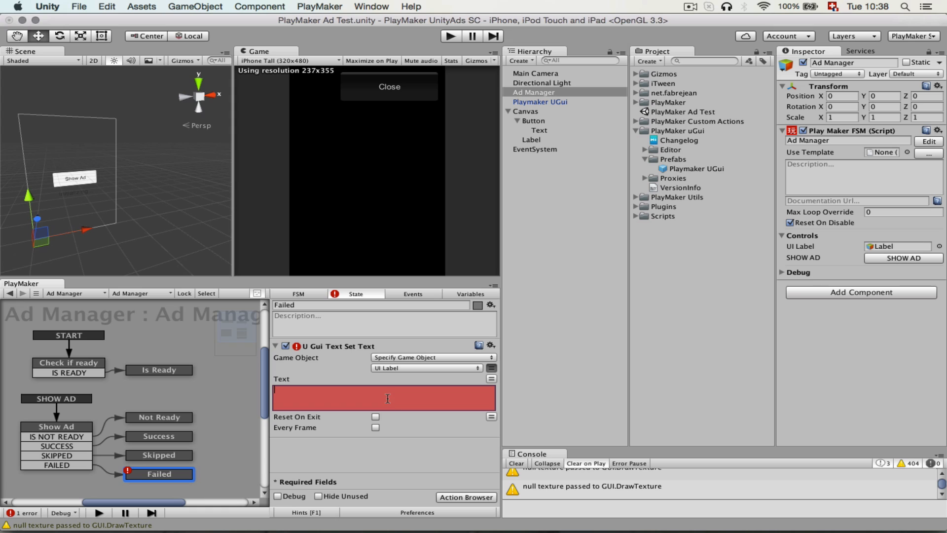
text(Failed)
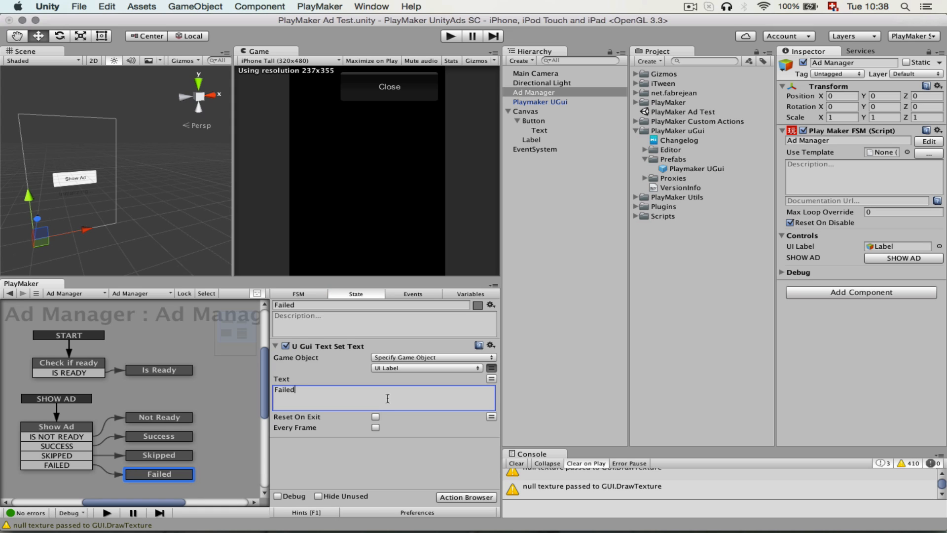
text(!)
Clear all messages from the Console.
click(340, 479)
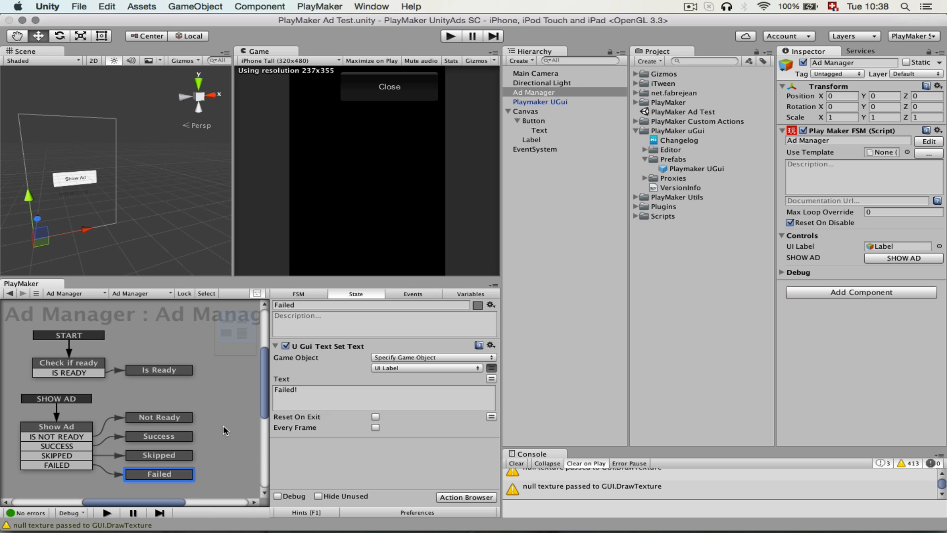
click(516, 464)
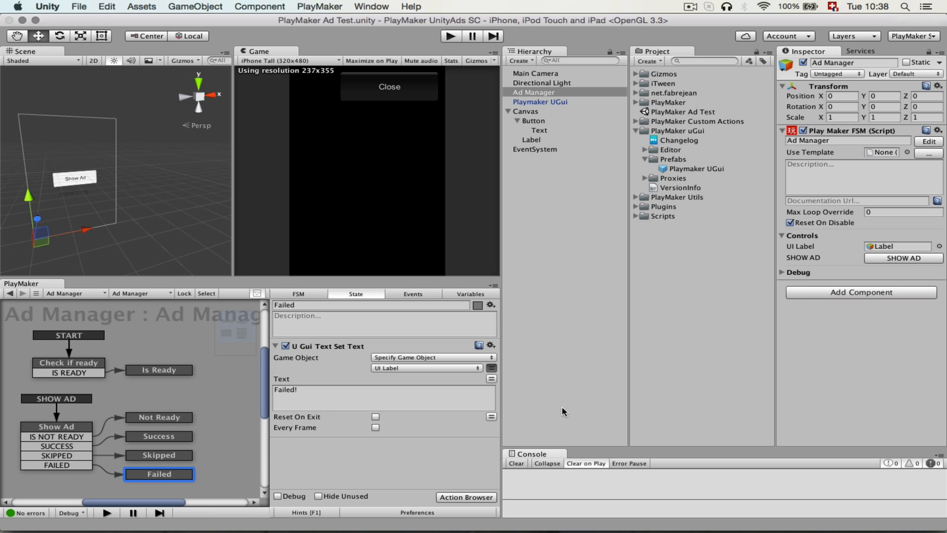
click(563, 411)
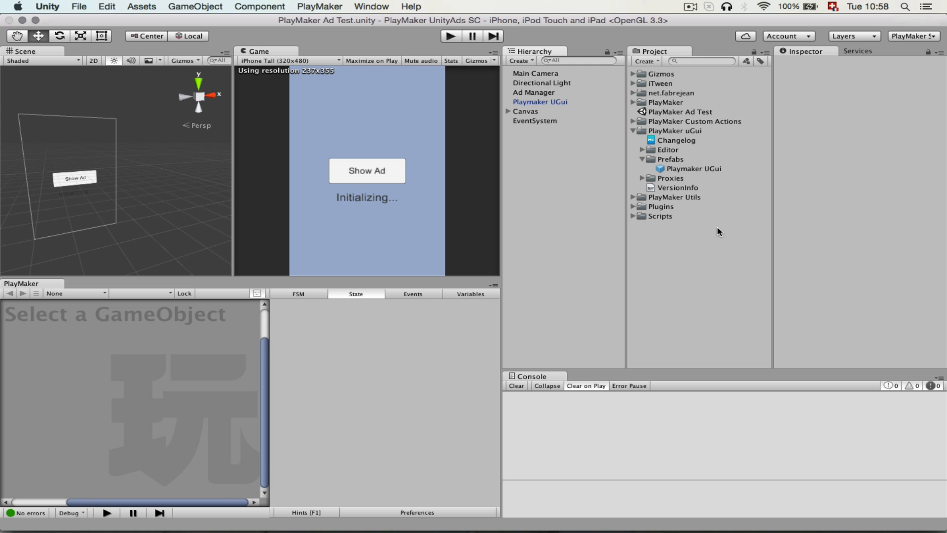
Add the open PlayMaker Ad Test scene to the scenes in the Build Settings.
click(79, 7)
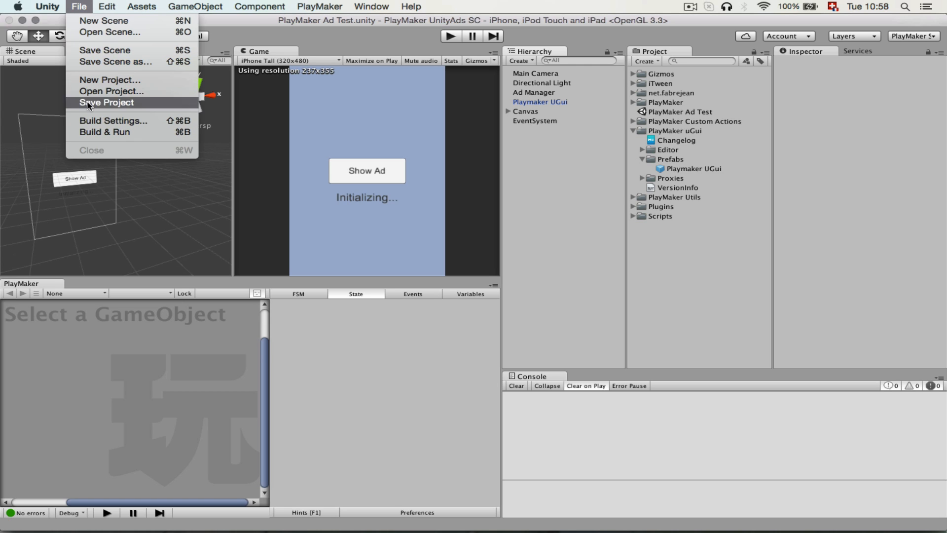
click(121, 122)
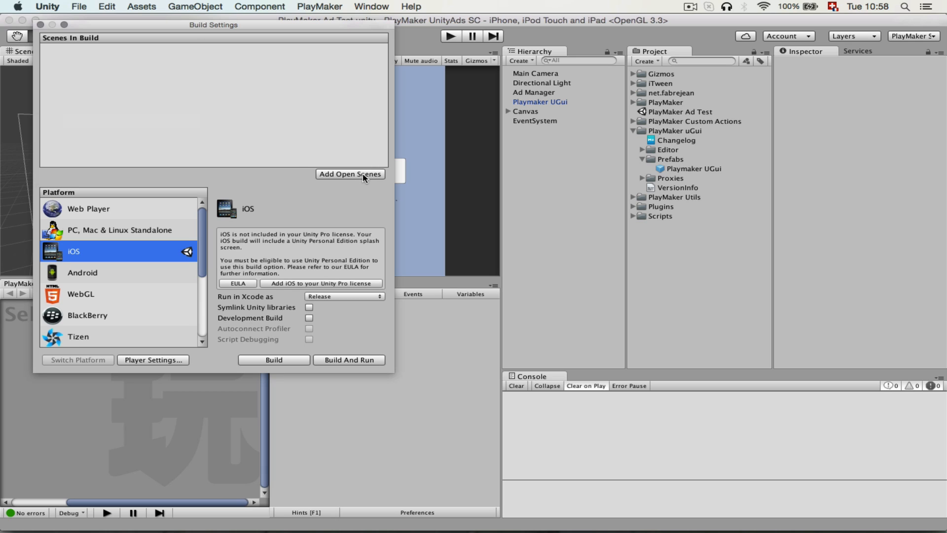
click(350, 174)
In the iOS Player Settings, set the target minimum iOS version to 8.0 and the target device to iPhone Only.
click(154, 361)
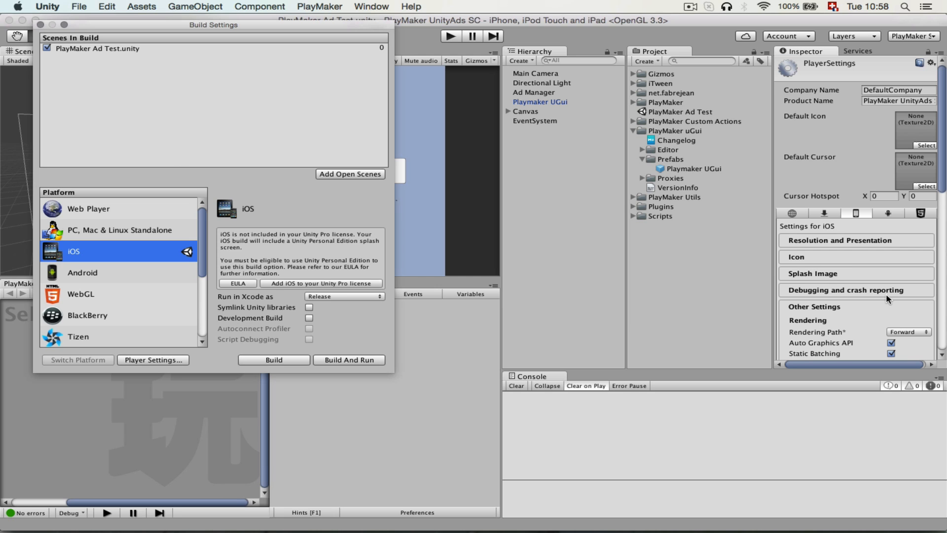
scroll(886, 295, down, 10)
click(722, 374)
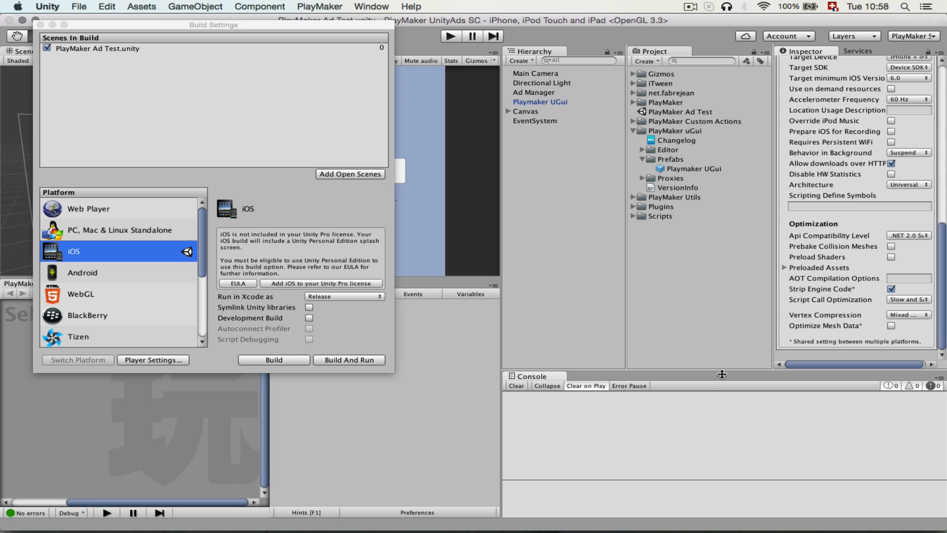
drag(722, 374, 735, 531)
scroll(877, 236, up, 2)
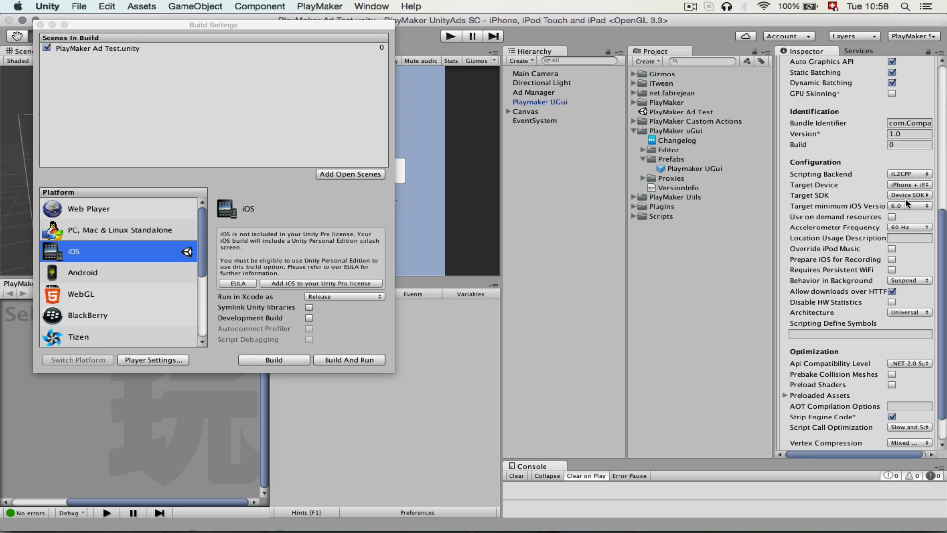
click(908, 185)
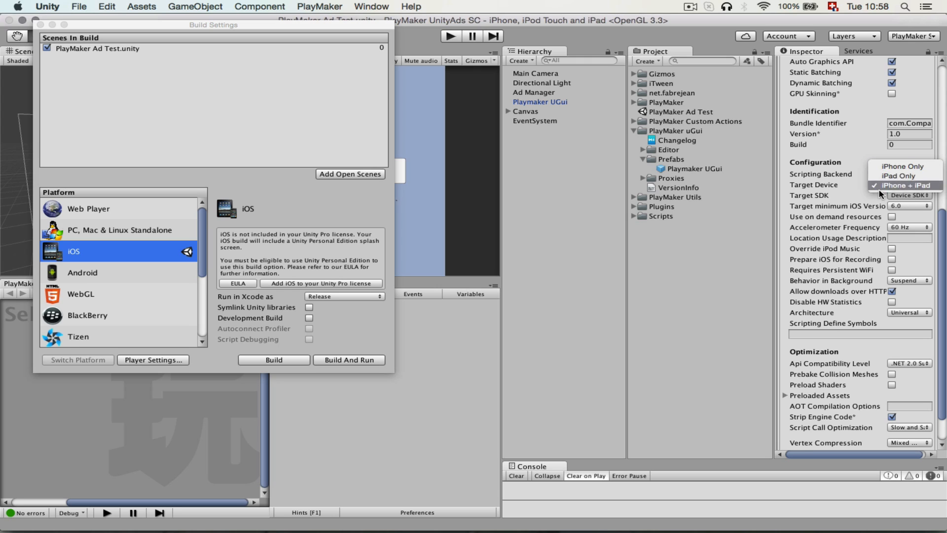
click(849, 190)
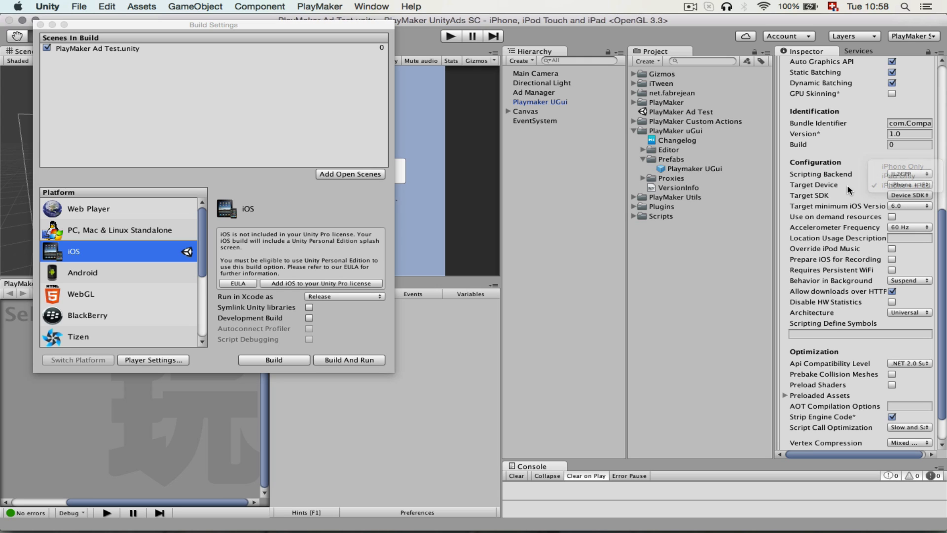
click(911, 207)
click(910, 233)
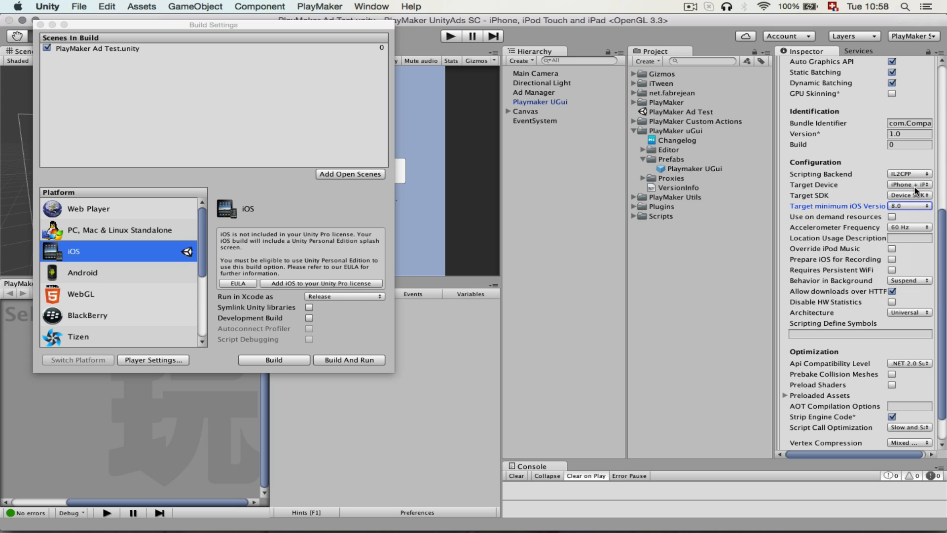
click(916, 191)
click(906, 170)
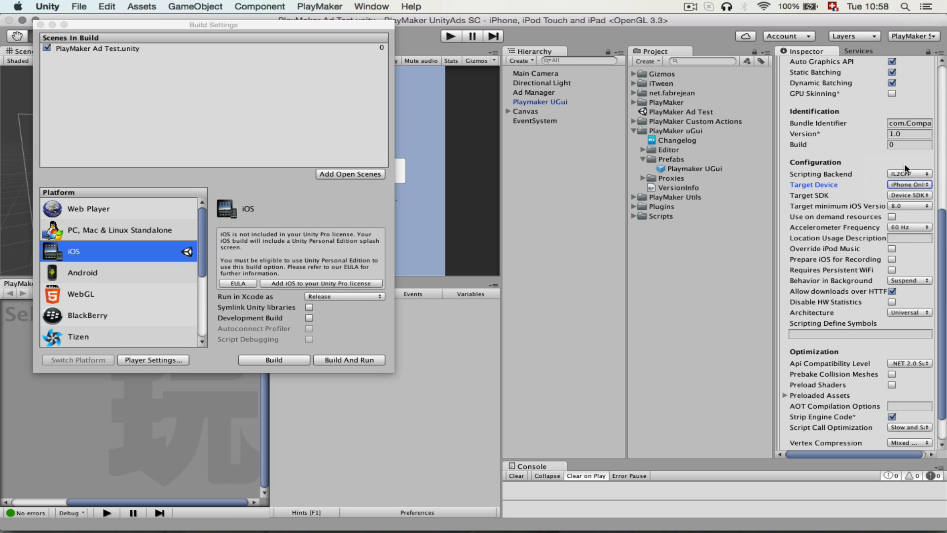
scroll(837, 333, down, 3)
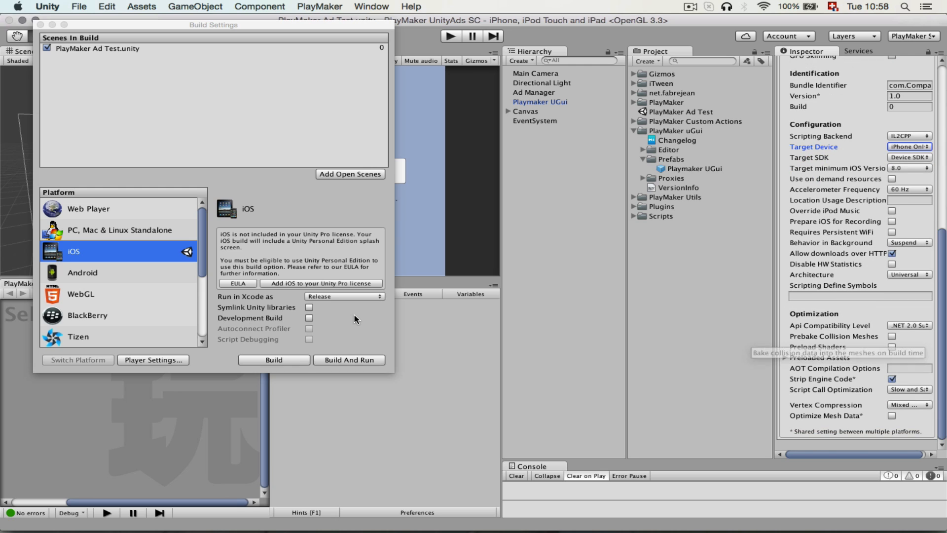
Build the iOS Xcode project into the existing IOS AD folder inside PlayMaker UnityAds SC.
click(294, 361)
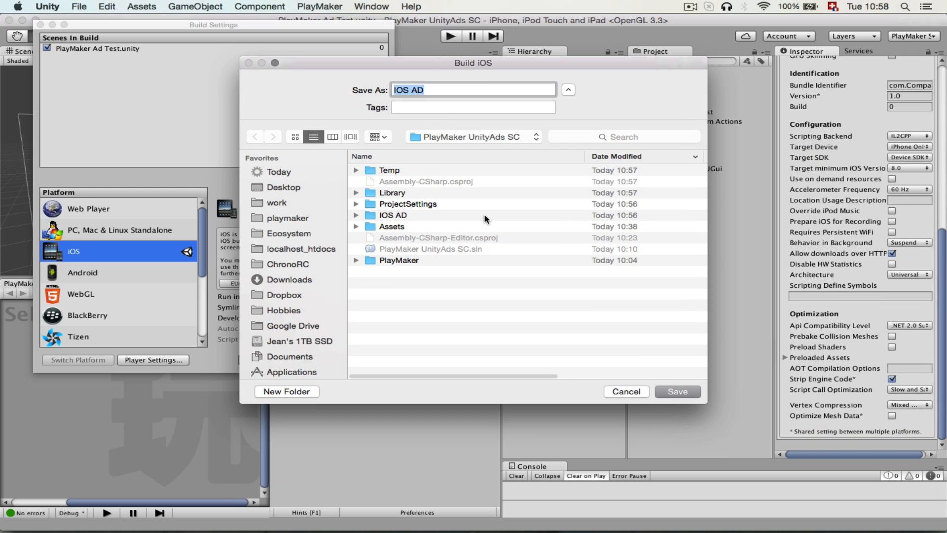
click(428, 89)
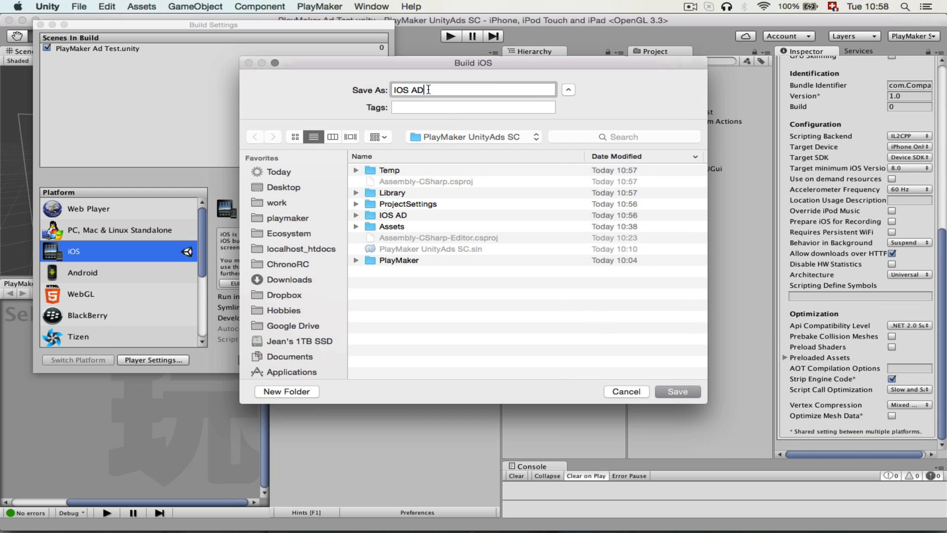
drag(428, 89, 339, 89)
click(674, 391)
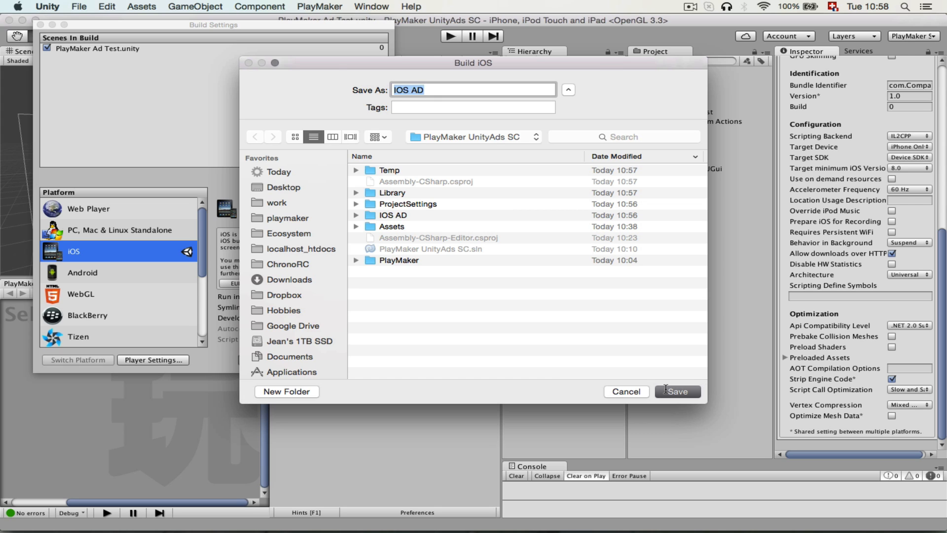
click(463, 127)
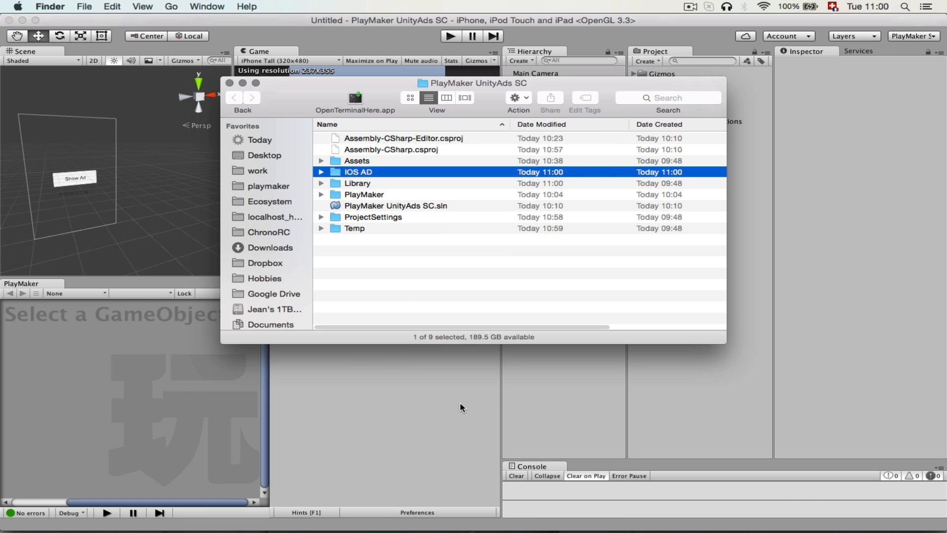
Switch to Finder and expand the IOS AD build folder in the PlayMaker UnityAds SC project.
key(super+w)
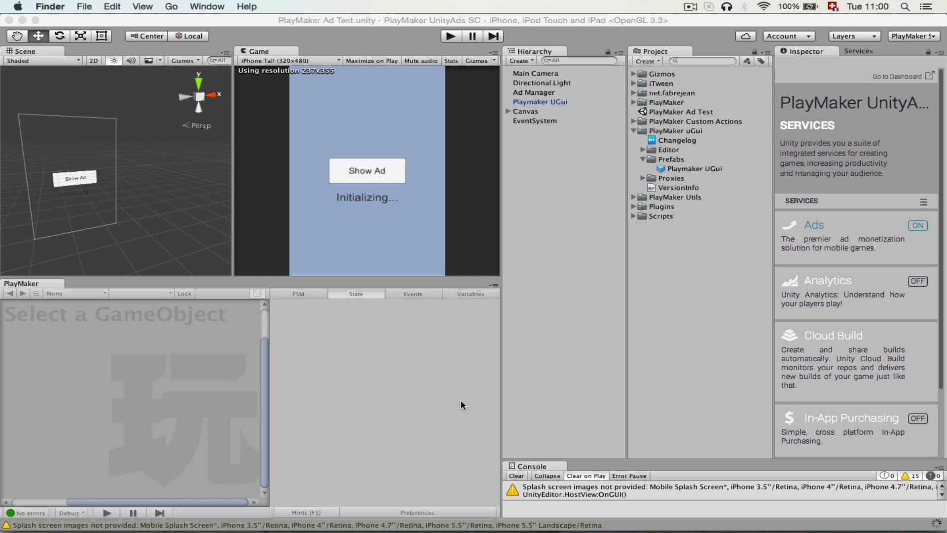
mouse_move(86, 525)
click(53, 511)
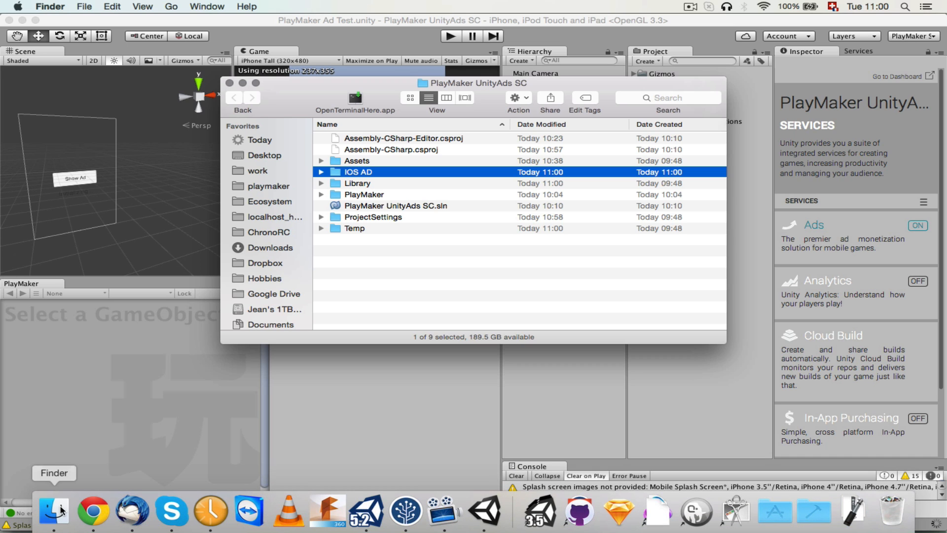
drag(318, 94, 351, 130)
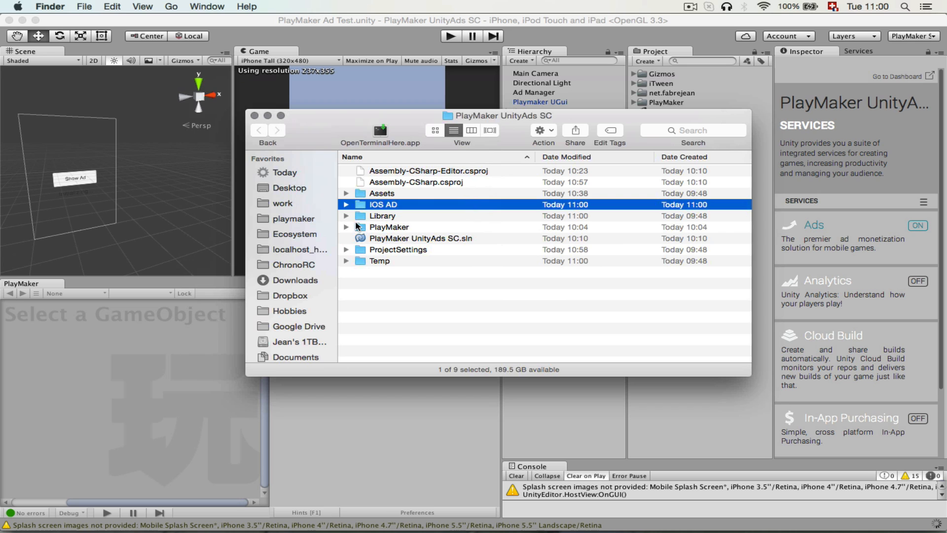
click(346, 205)
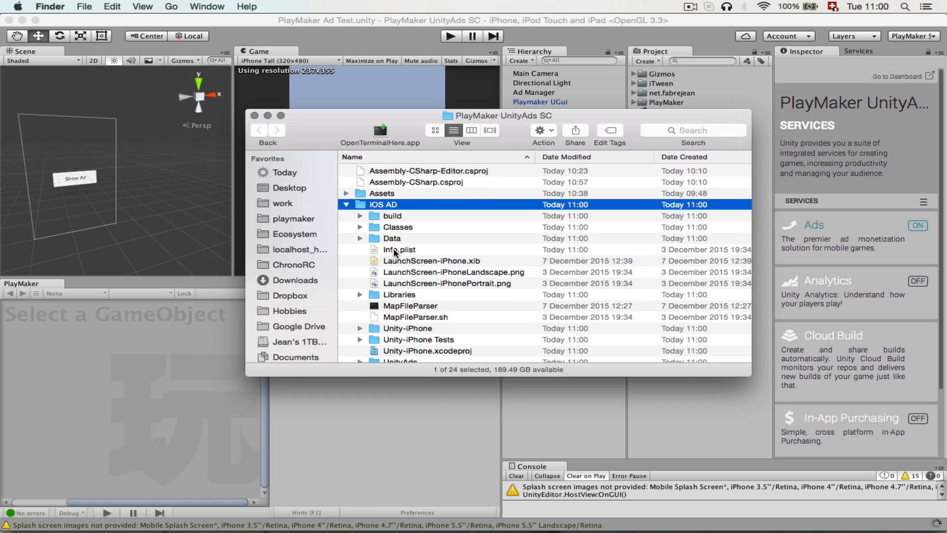
Open Unity-iPhone.xcodeproj from the IOS AD folder in Xcode, skipping the Unity4XC.xcplugin bundle.
scroll(395, 253, down, 5)
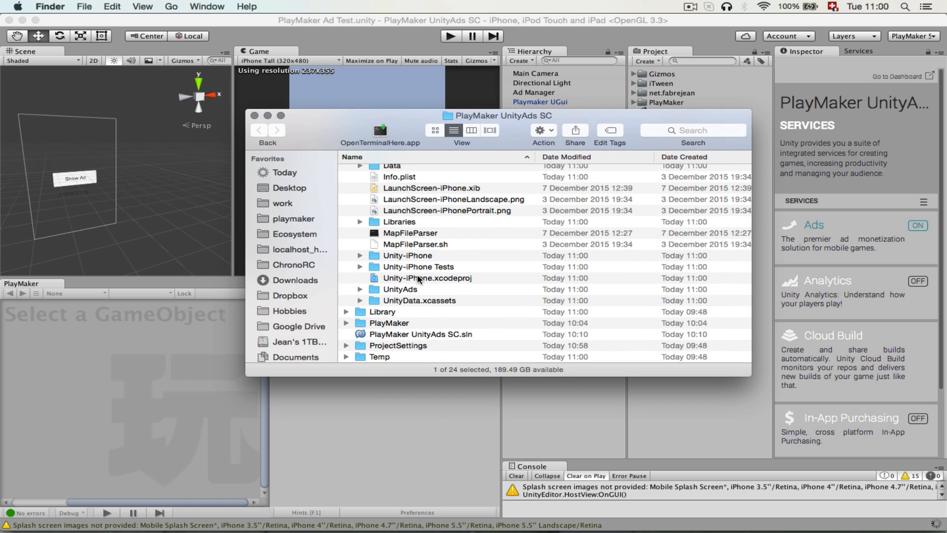
click(418, 279)
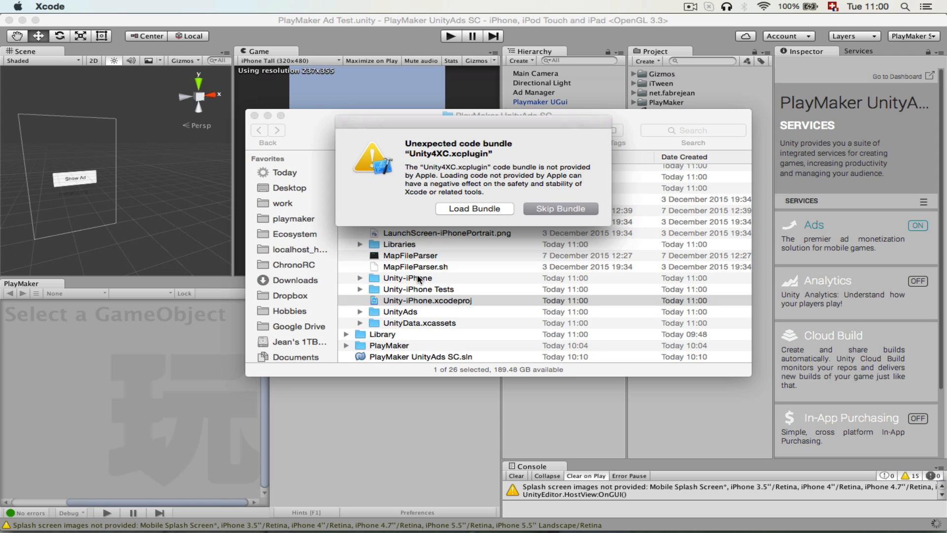
click(544, 210)
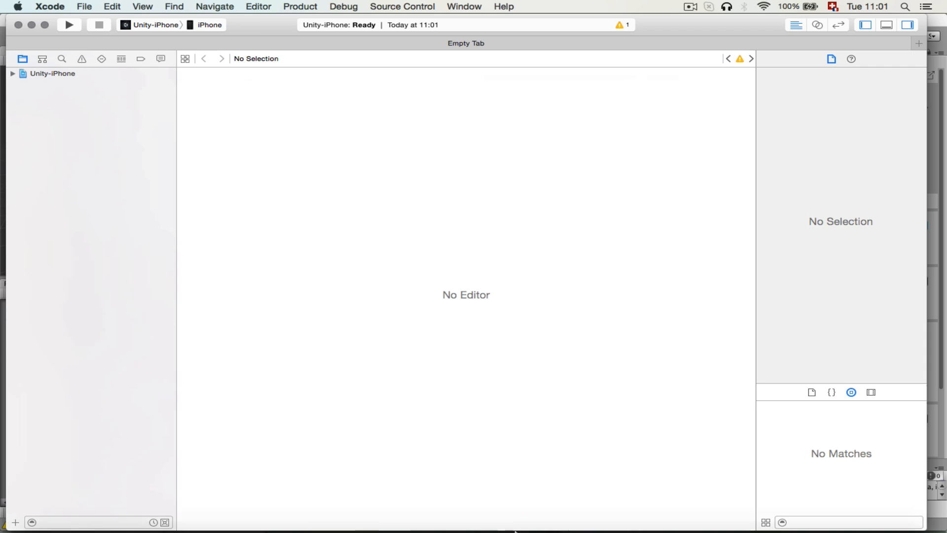
Launch Reflector 2 and dismiss its Quick Connect window.
key(super+space)
text(ref)
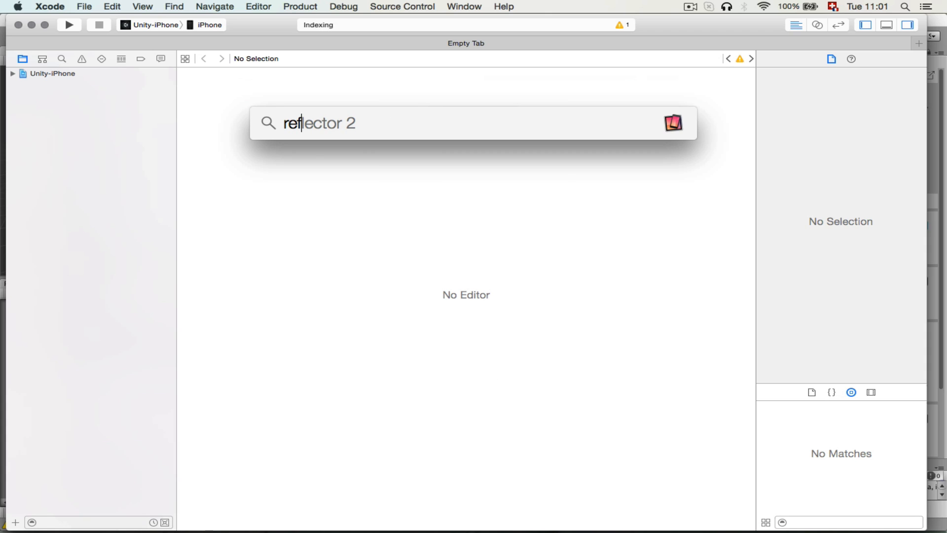
key(Return)
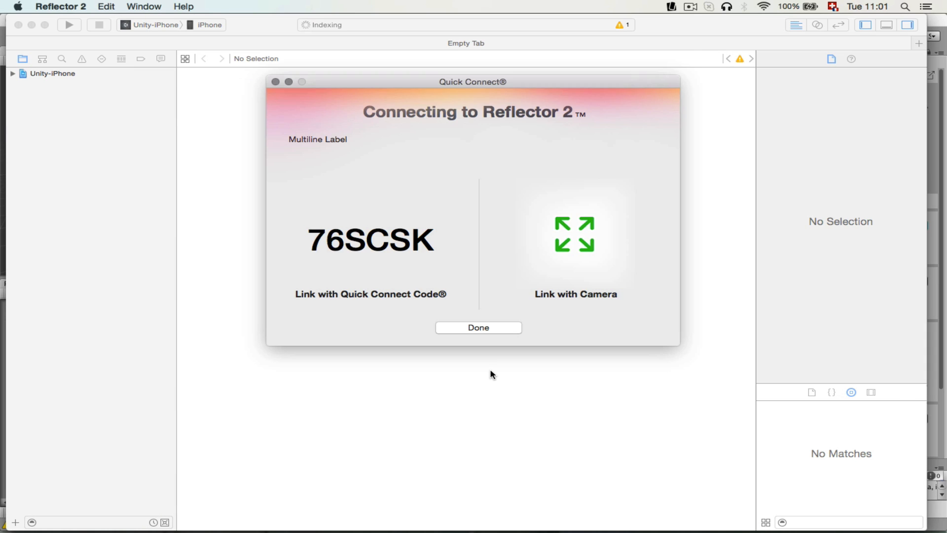
click(465, 332)
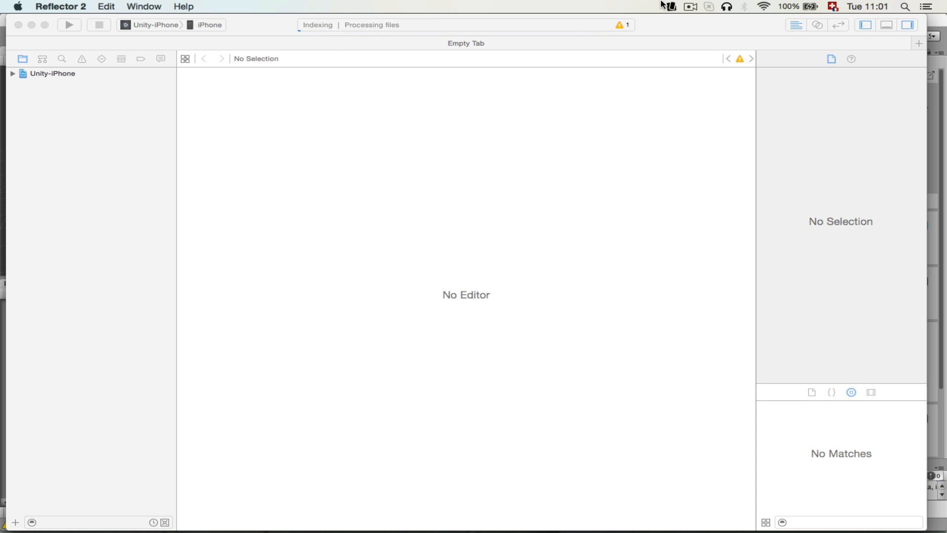
Show Reflector 2's connected devices and move the mirrored iPhone window aside, clear of Xcode's project navigator and run controls.
click(669, 7)
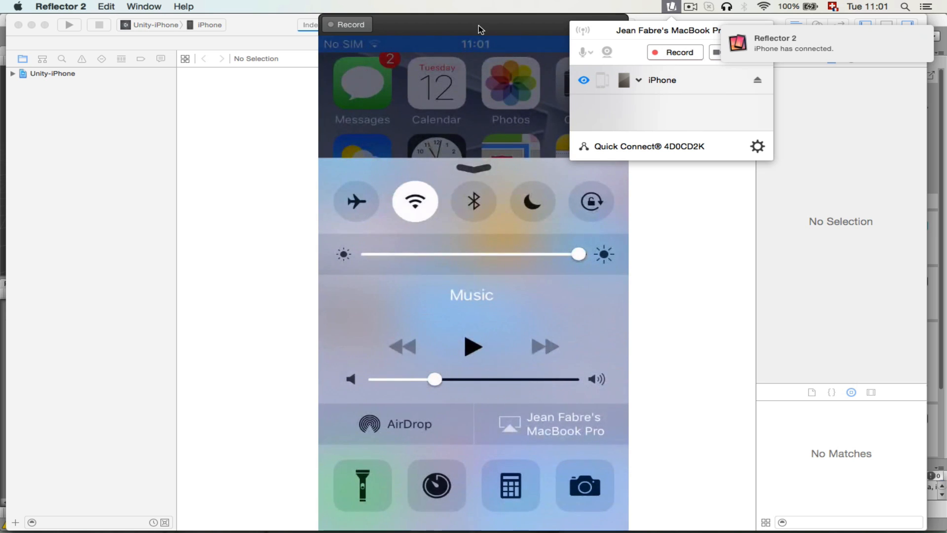
click(478, 25)
drag(479, 25, 781, 34)
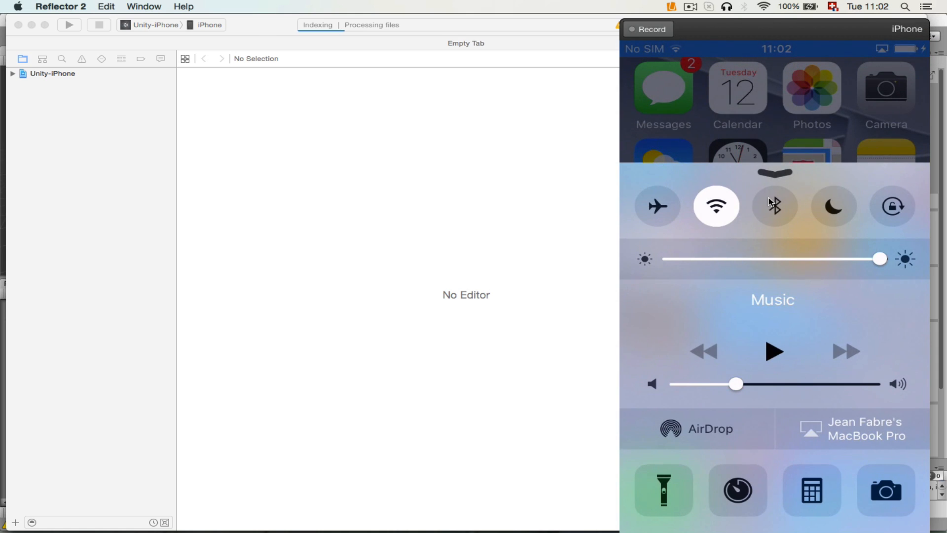
Switch to Xcode, build and run the Unity-iPhone scheme on the iPhone, and bring the Reflector 2 mirror back to the front.
click(260, 25)
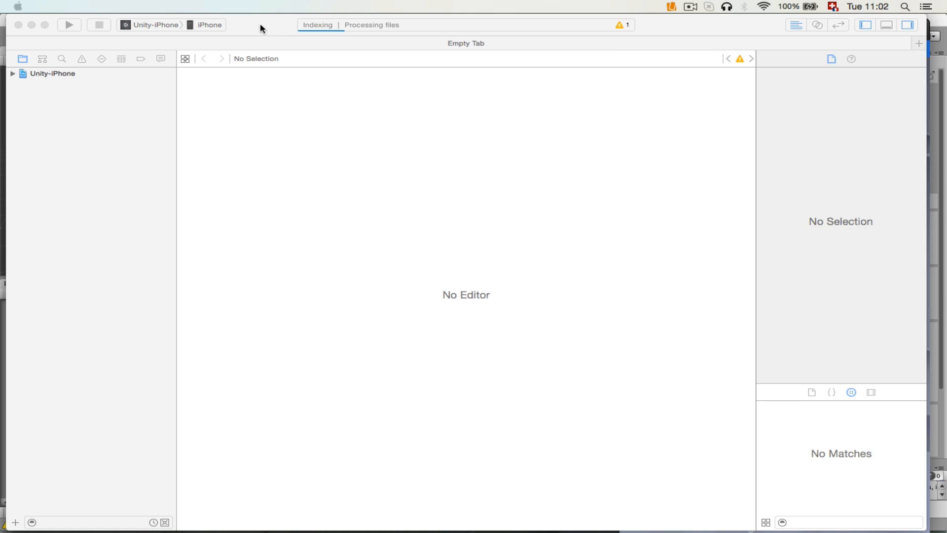
click(70, 26)
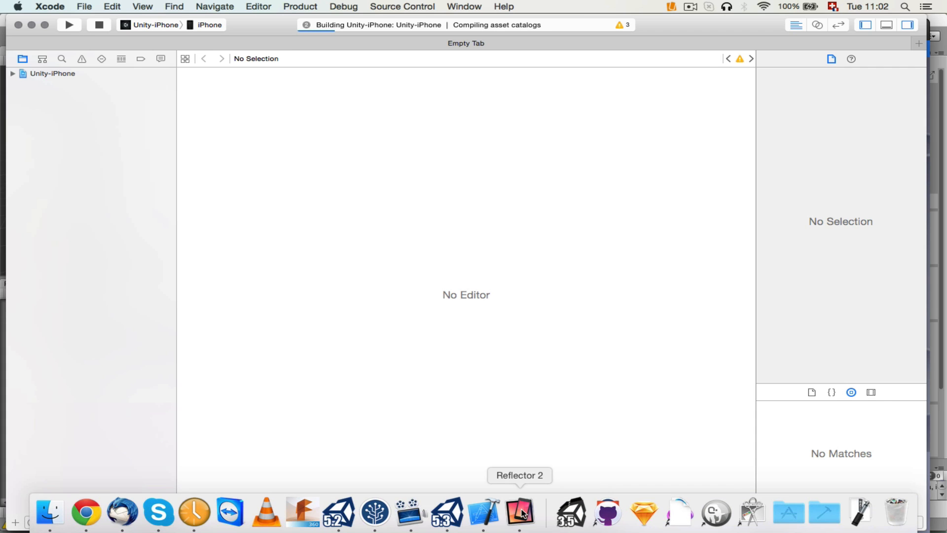
click(519, 512)
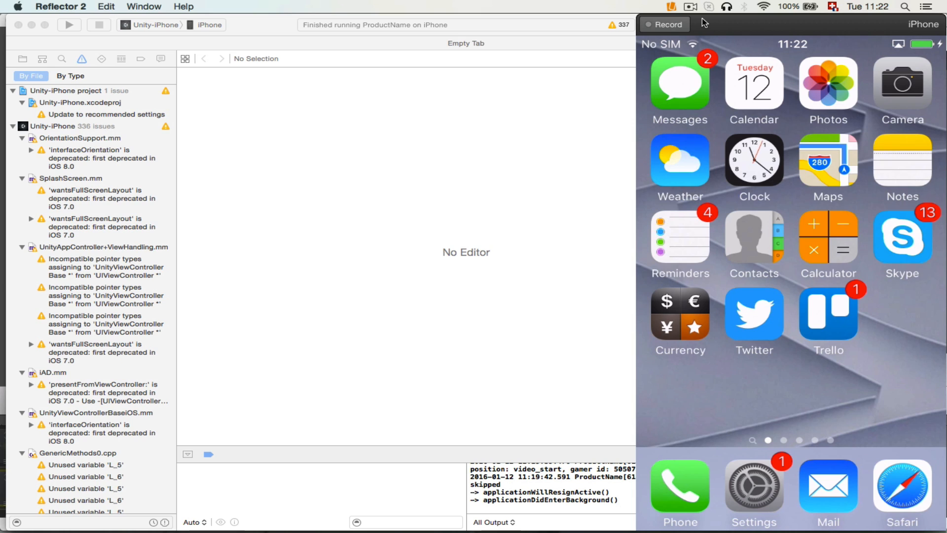
Rebuild and run Unity-iPhone from Xcode after the finished run, and return to the mirrored iPhone in Reflector 2.
click(261, 27)
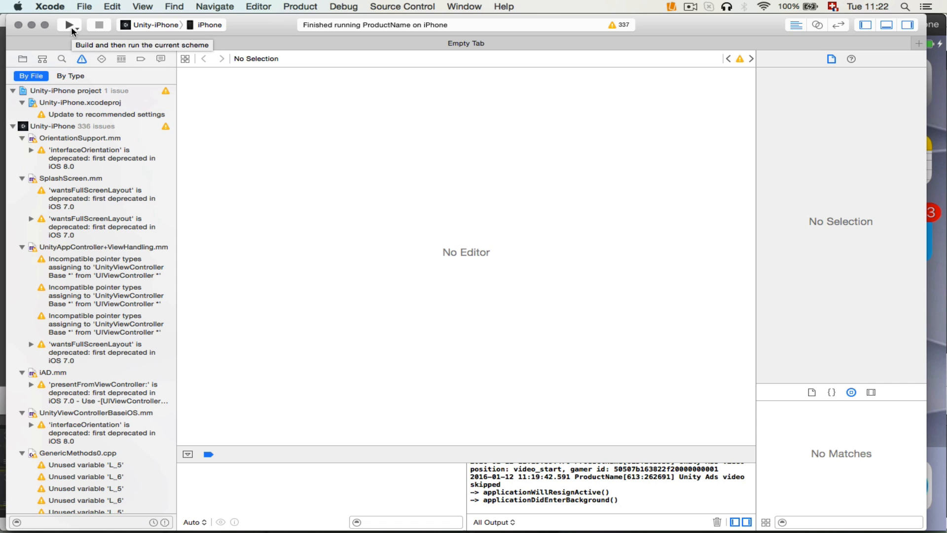
click(70, 25)
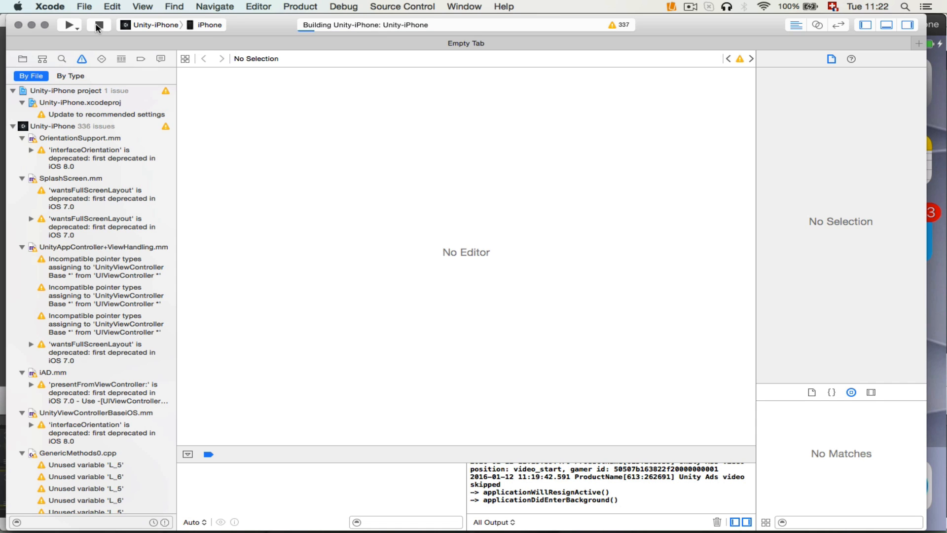
click(520, 513)
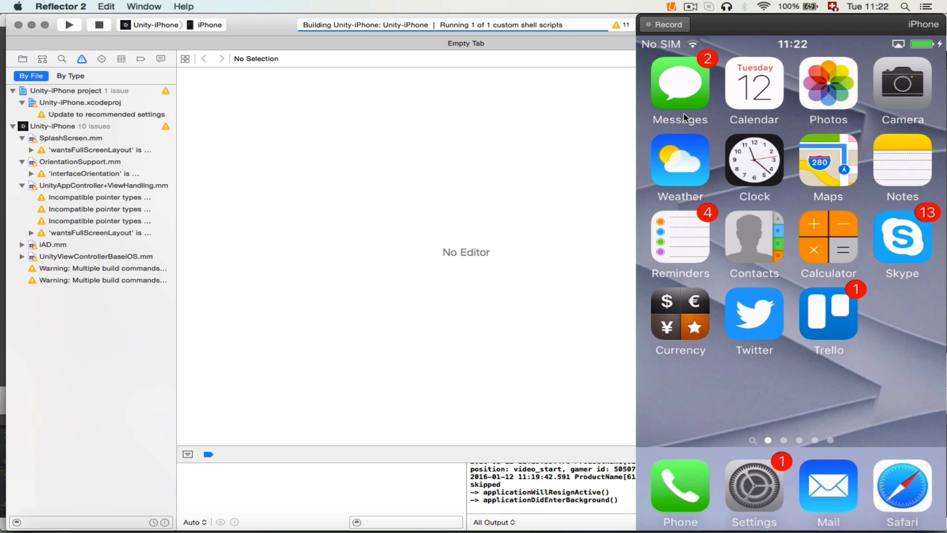